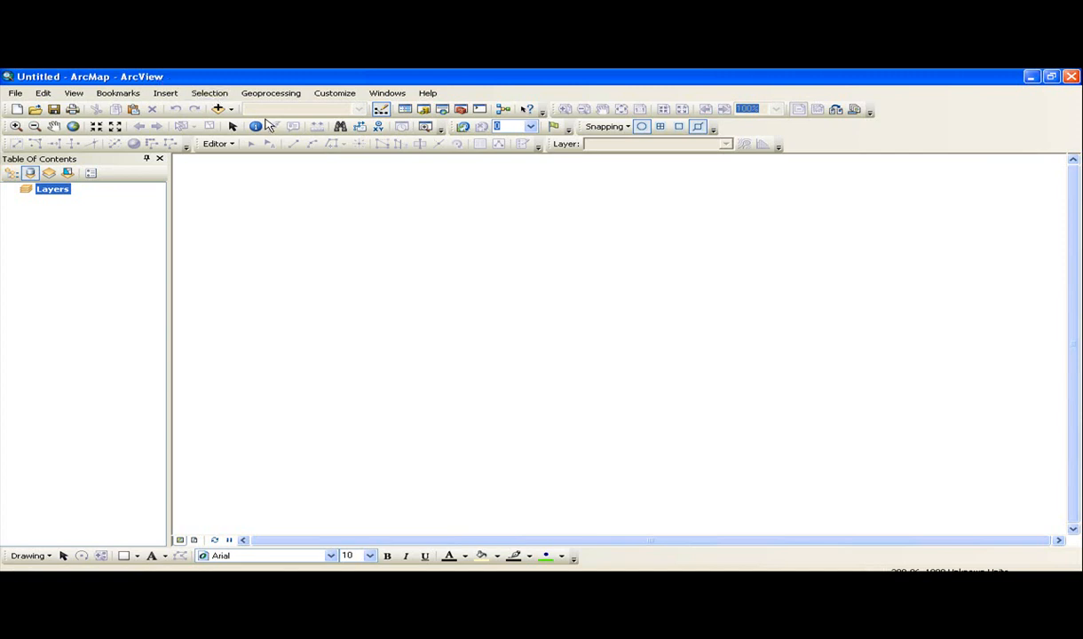
Step: Review which ArcMap extensions are enabled, without changing any of them
{"action": "left_click", "coordinate": [314, 96]}
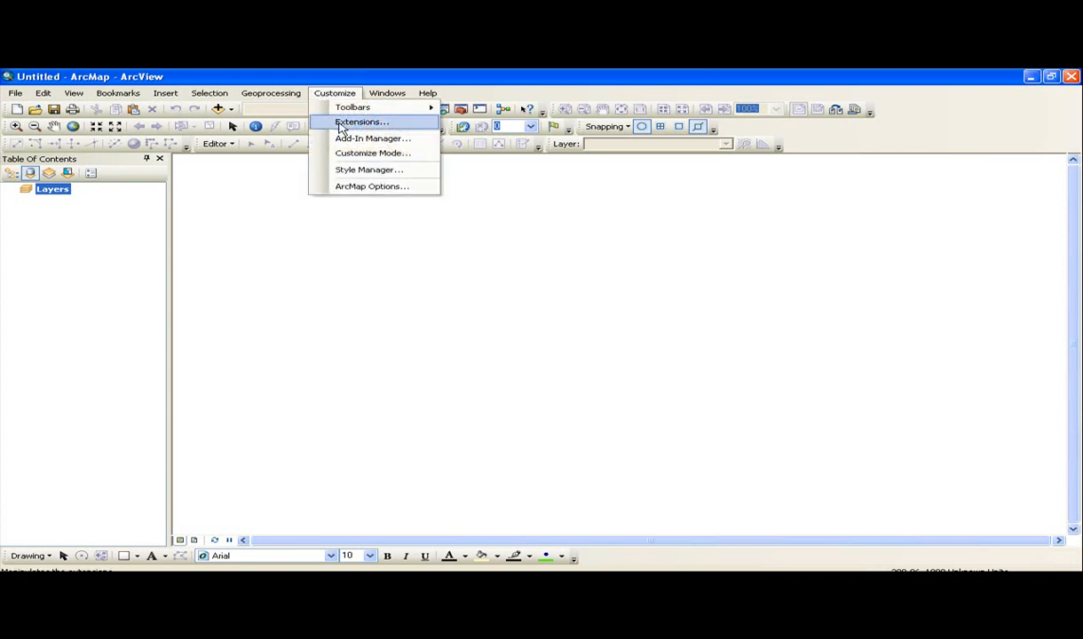
{"action": "left_click", "coordinate": [346, 122]}
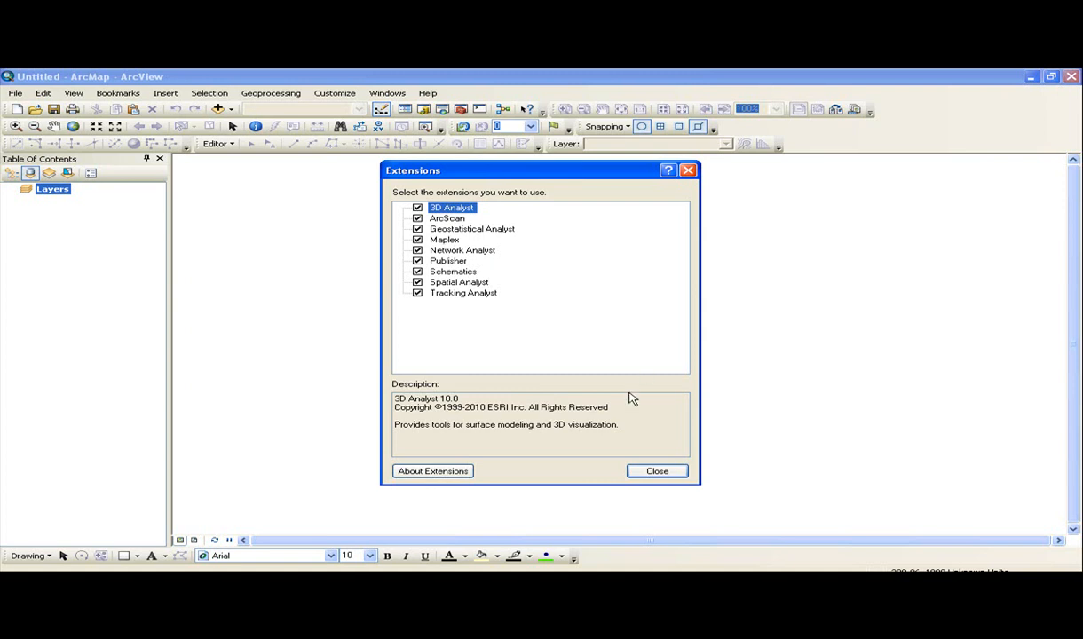
{"action": "left_click", "coordinate": [650, 470]}
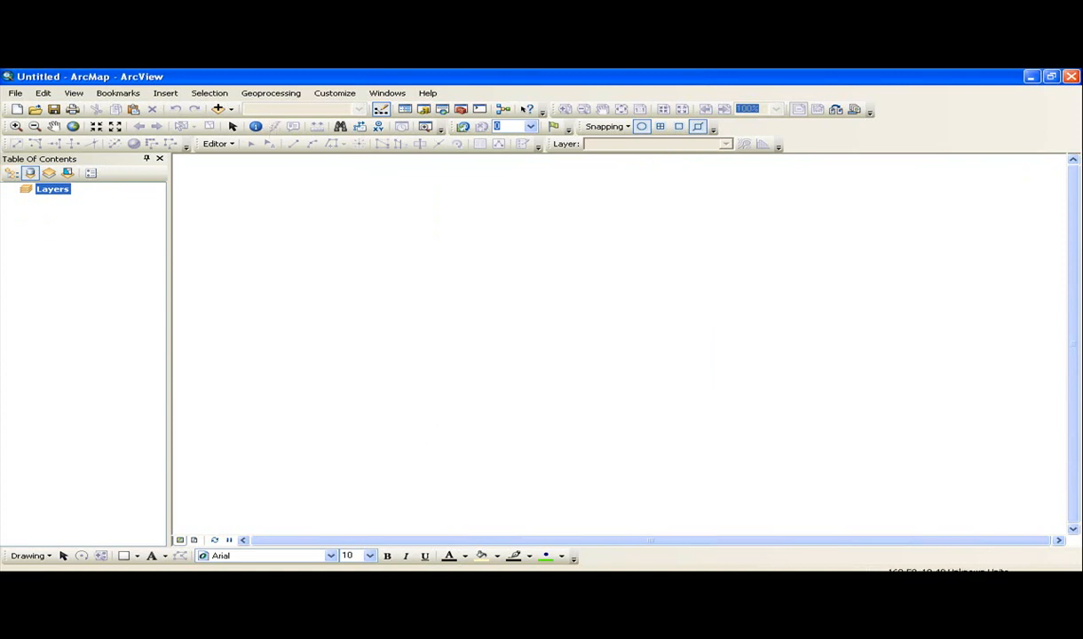
Step: Switch to ArcCatalog and look over the item types that can be created in the D:\GIS Data folder
{"action": "key", "text": "alt+Tab"}
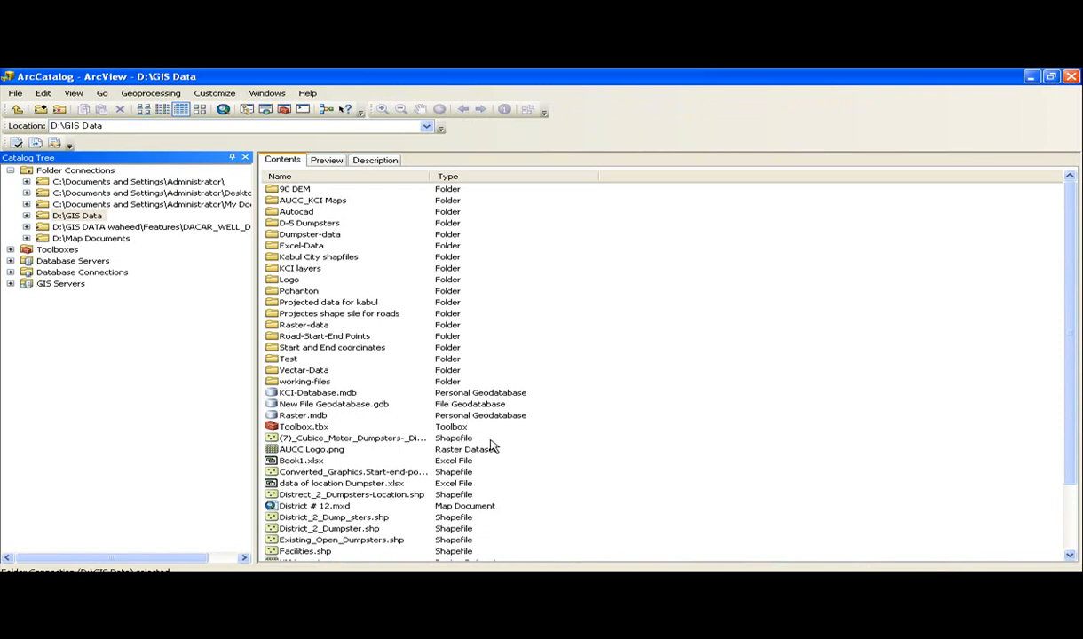
{"action": "key", "text": "alt+Tab"}
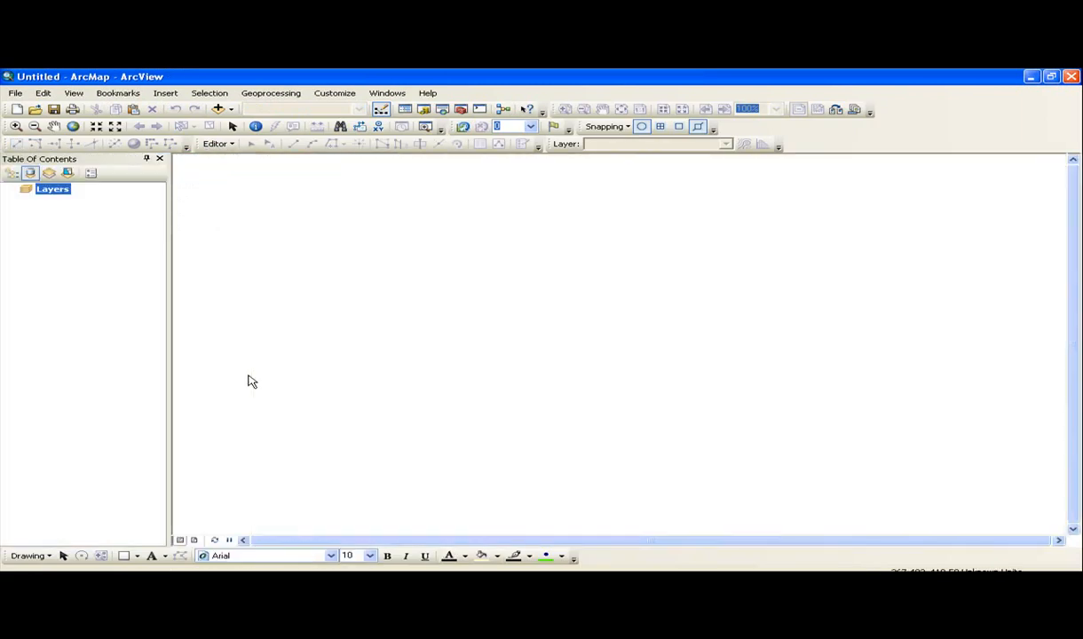
{"action": "key", "text": "alt+Tab"}
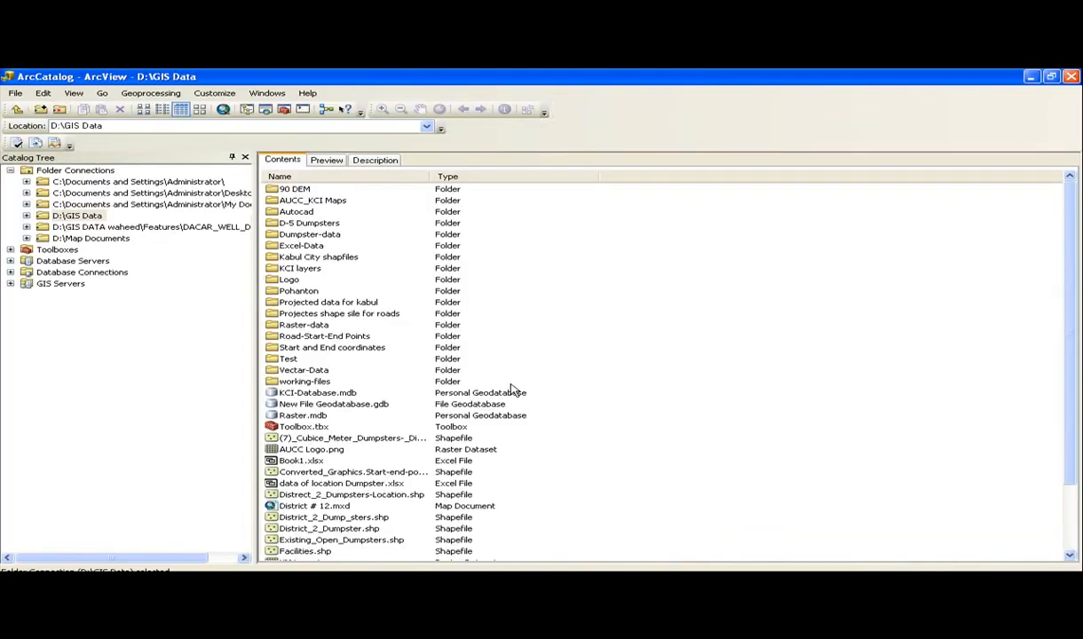
{"action": "key", "text": "alt+Tab"}
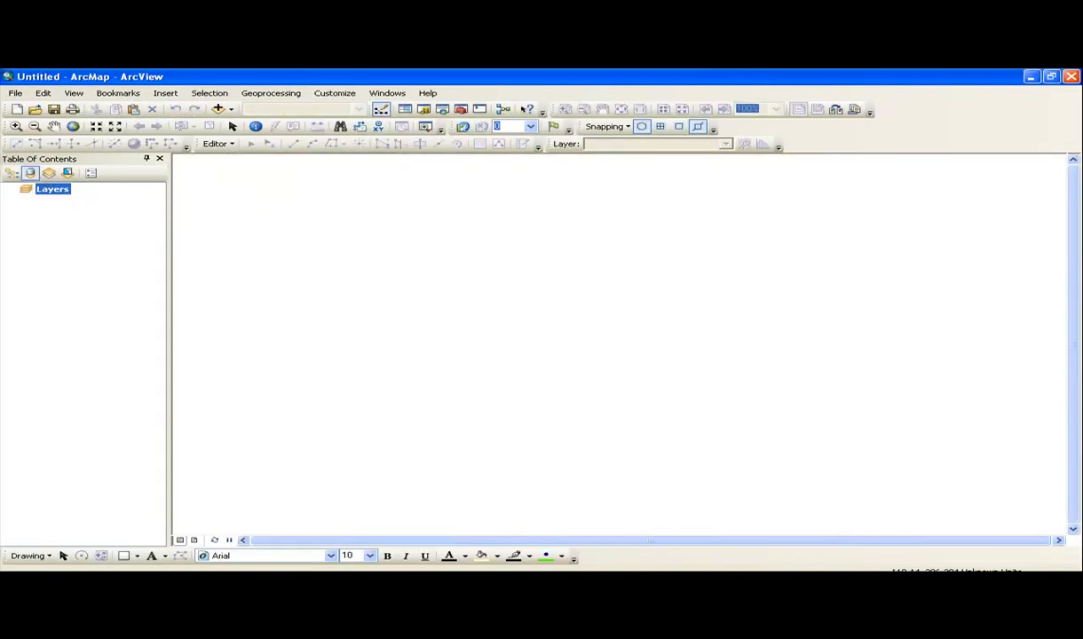
{"action": "key", "text": "alt+Tab"}
{"action": "left_click", "coordinate": [557, 573]}
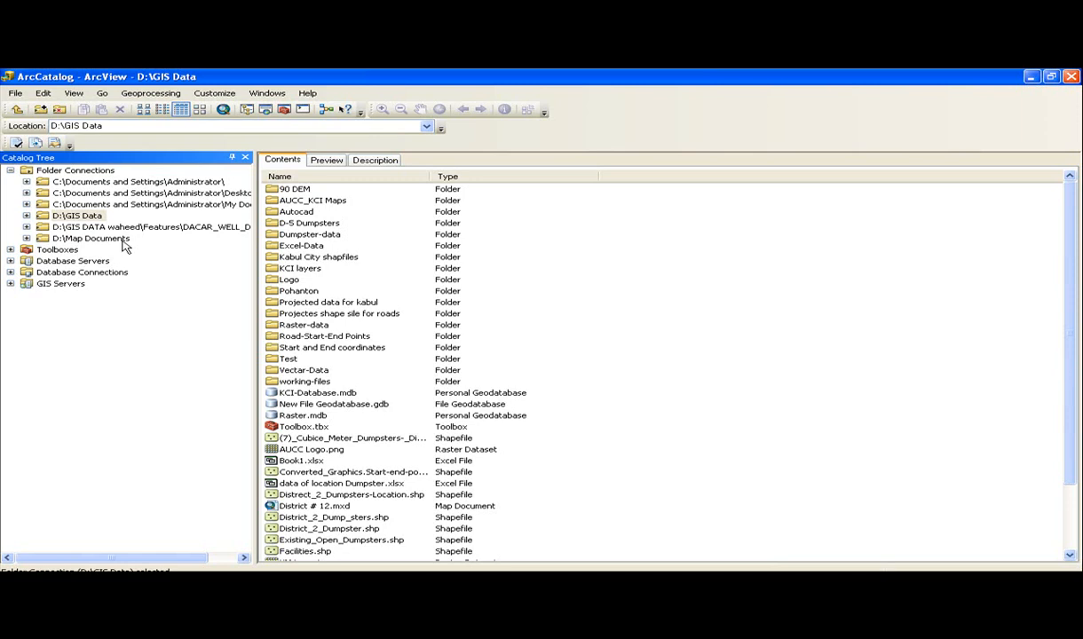
{"action": "right_click", "coordinate": [553, 322]}
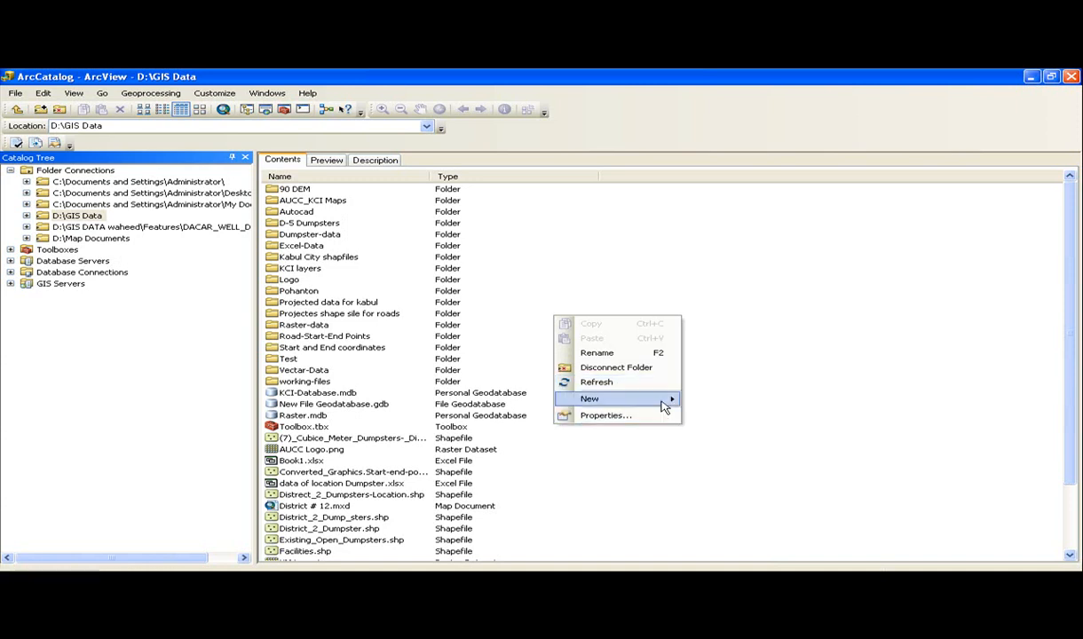
{"action": "mouse_move", "coordinate": [664, 405]}
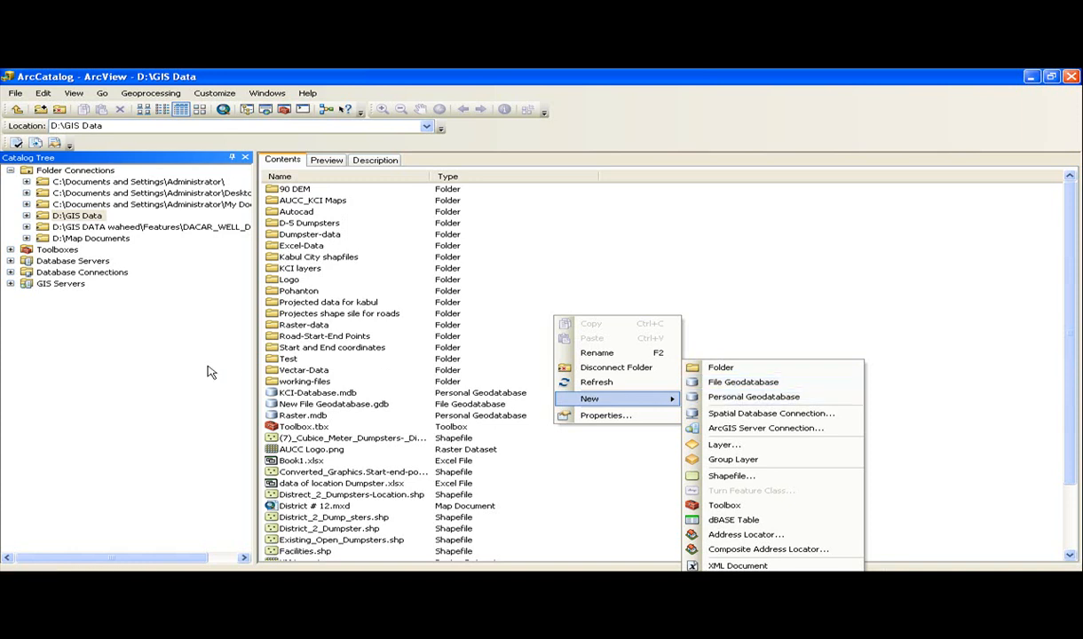
Step: Open KCI-Database.mdb in D:\GIS Data and expand its Boundary feature dataset in the catalog tree
{"action": "left_click", "coordinate": [302, 395]}
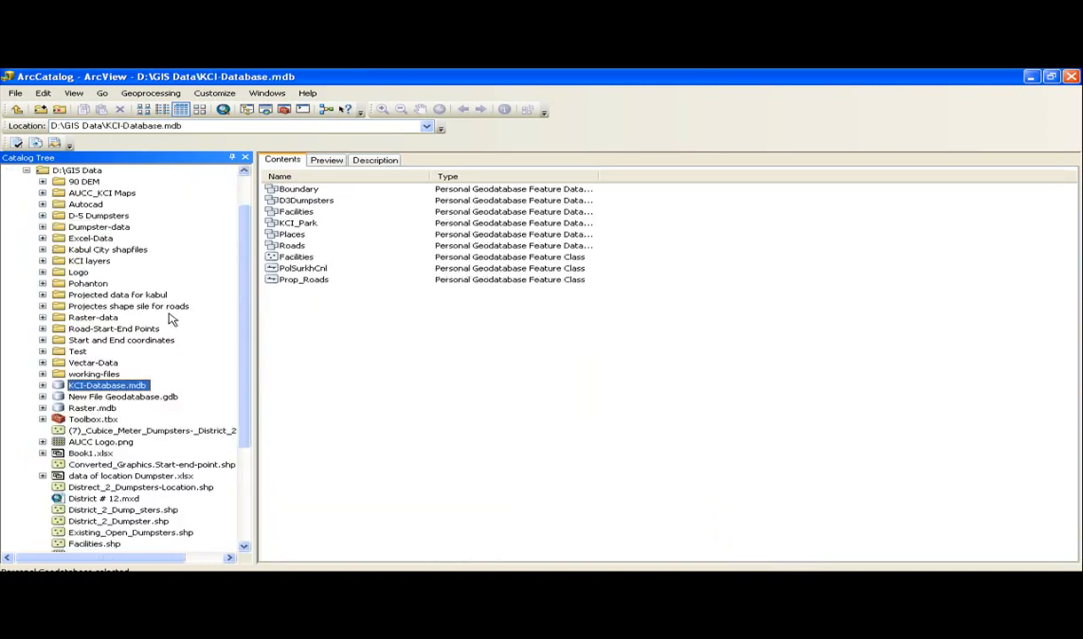
{"action": "left_click", "coordinate": [43, 385]}
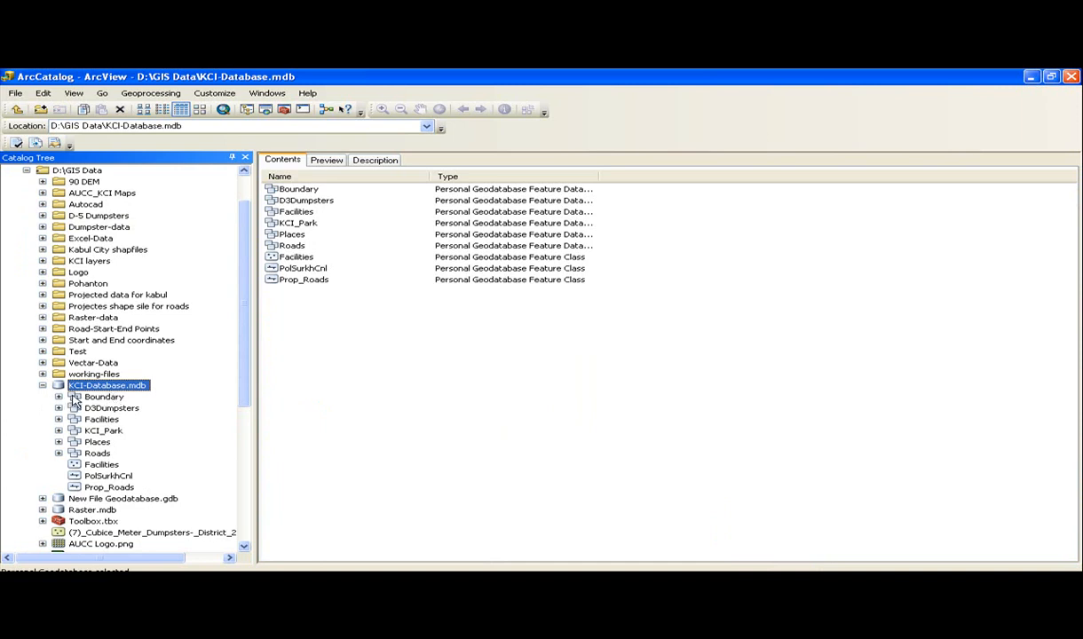
{"action": "left_click", "coordinate": [73, 399]}
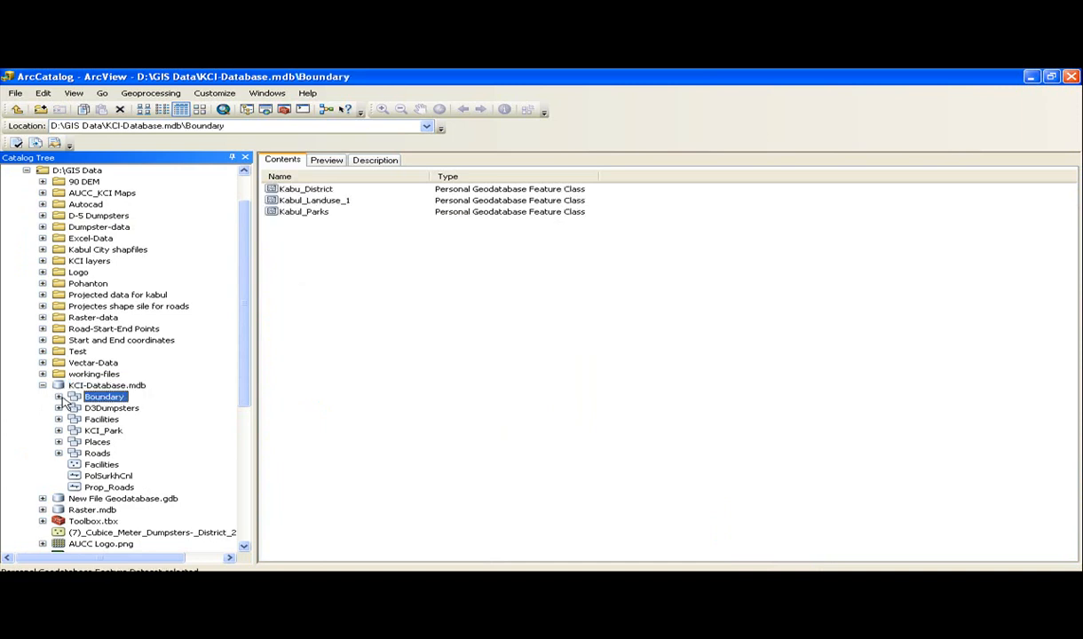
{"action": "double_click", "coordinate": [73, 398]}
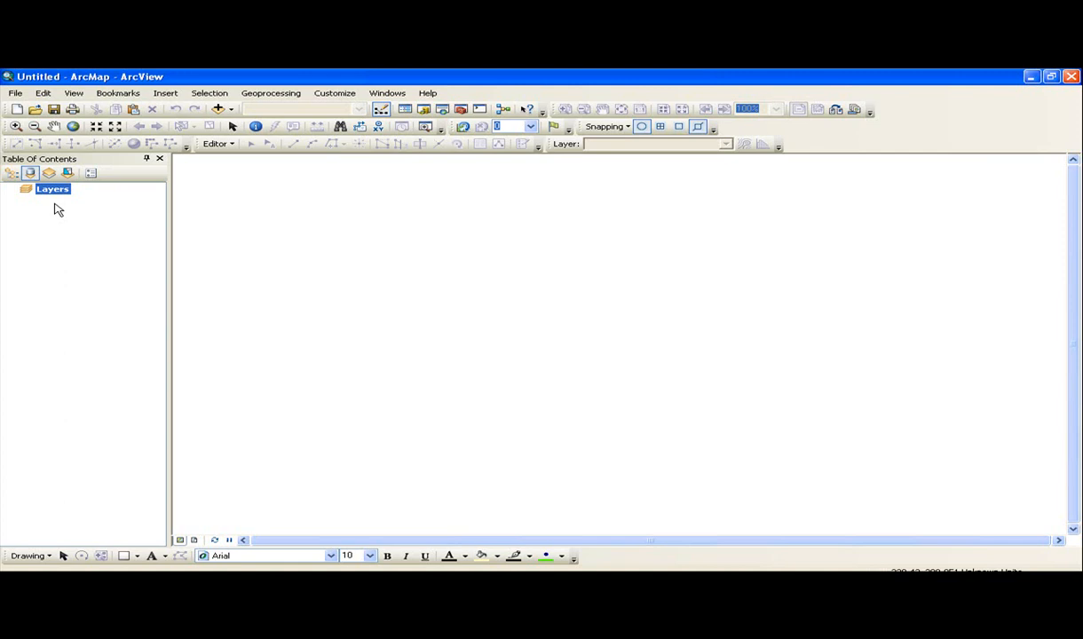
Step: Add the Kabu_District feature class from the Boundary dataset in ArcCatalog to the untitled ArcMap document
{"action": "left_click", "coordinate": [378, 577]}
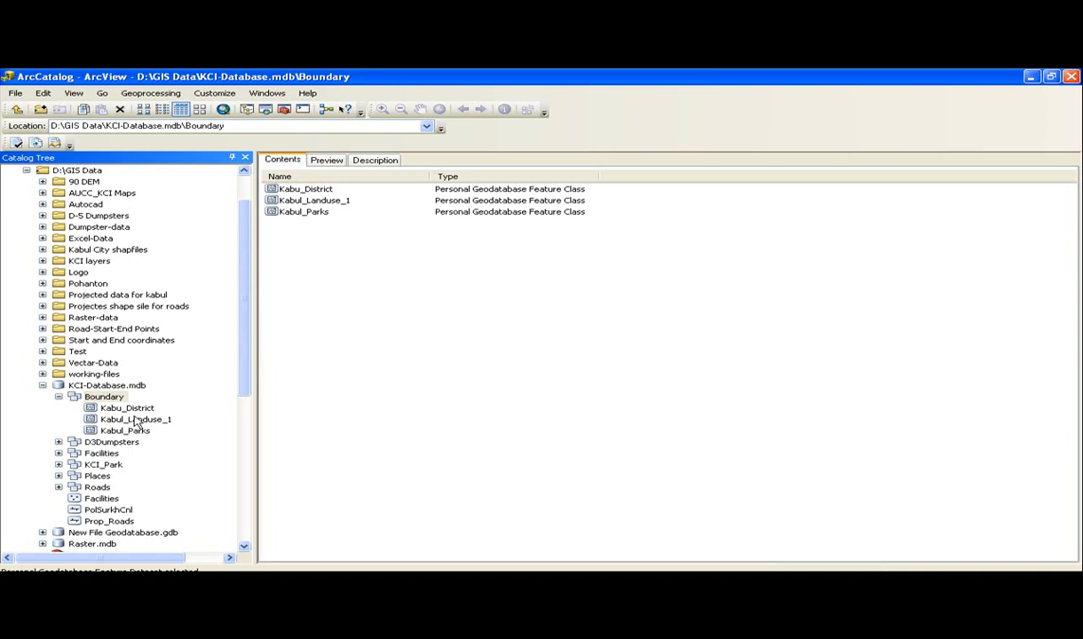
{"action": "left_click_drag", "start_coordinate": [133, 407], "coordinate": [349, 508]}
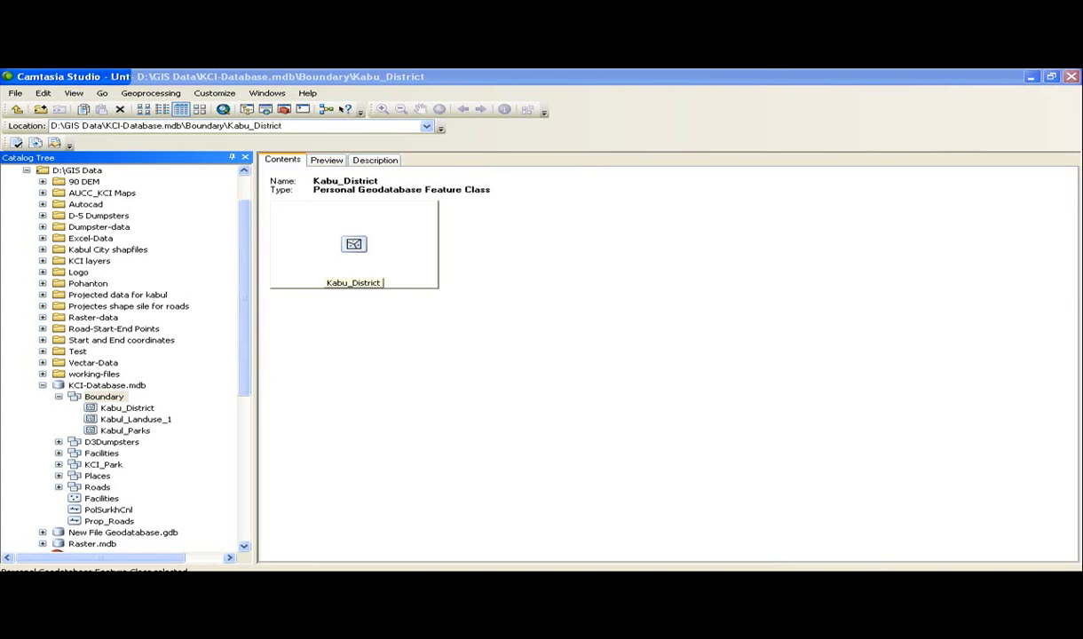
{"action": "key", "text": "alt+Tab"}
{"action": "left_click_drag", "start_coordinate": [188, 387], "coordinate": [122, 338]}
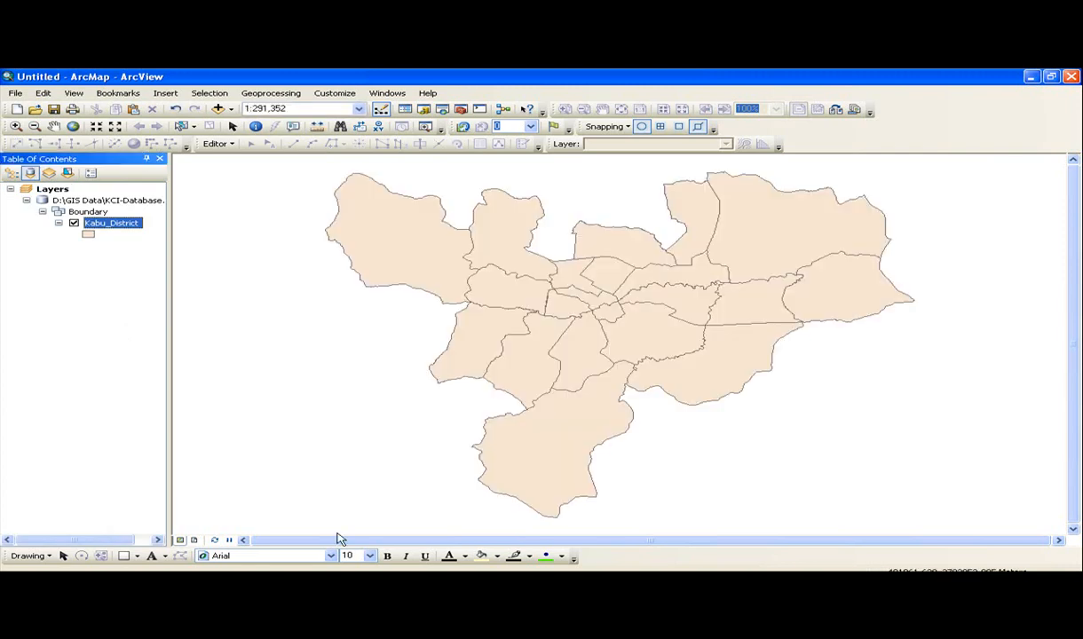
Step: Switch back to ArcCatalog and create a personal geodatabase named Test in the working-files folder
{"action": "key", "text": "alt+Tab"}
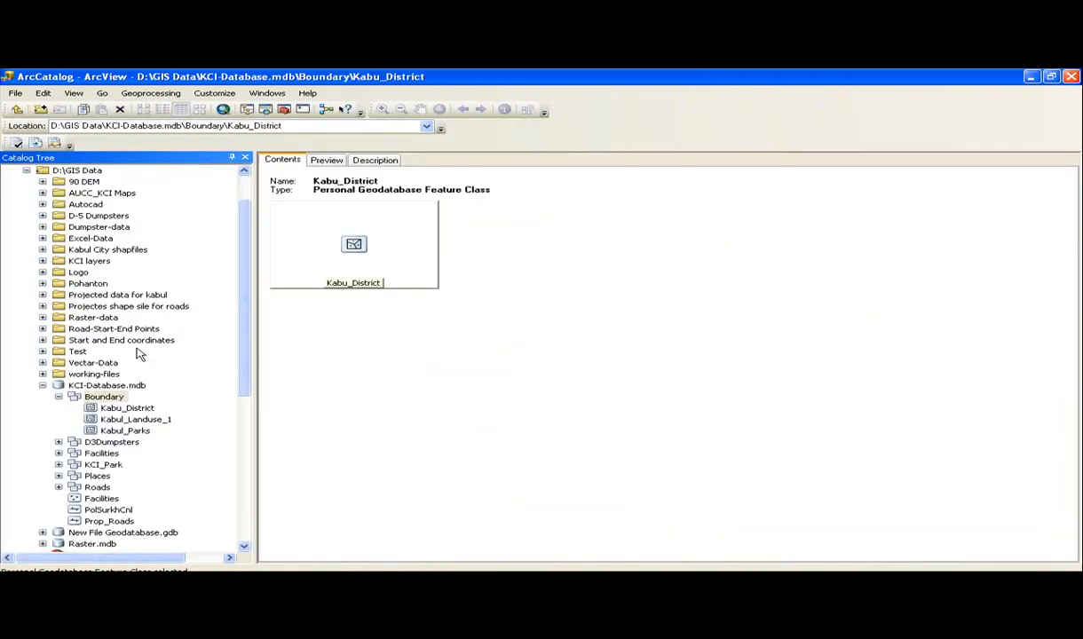
{"action": "left_click", "coordinate": [98, 373]}
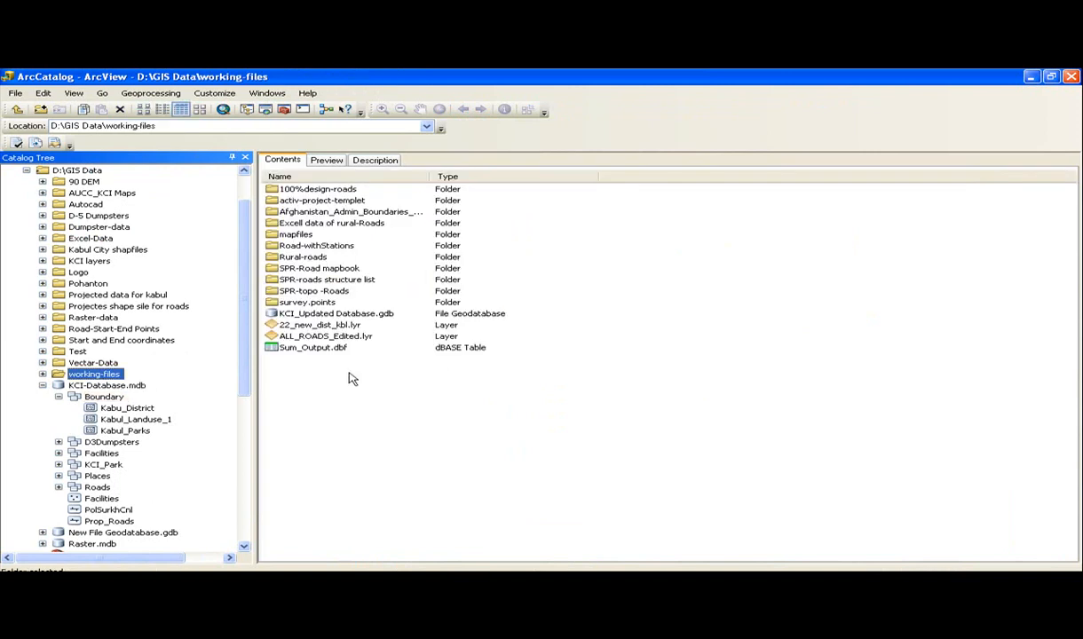
{"action": "right_click", "coordinate": [537, 423]}
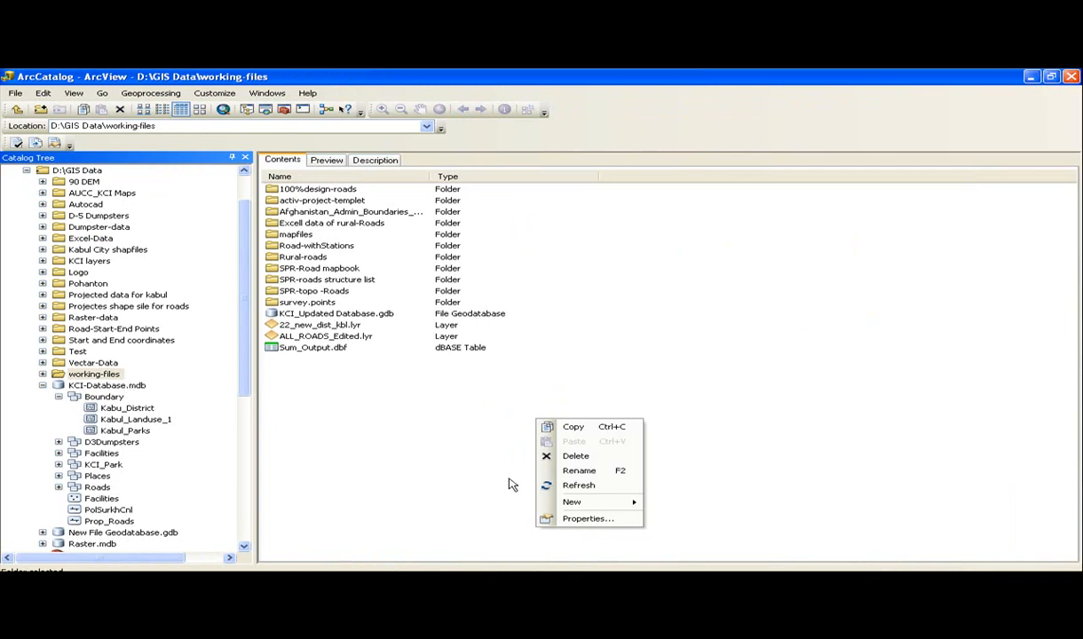
{"action": "mouse_move", "coordinate": [633, 504]}
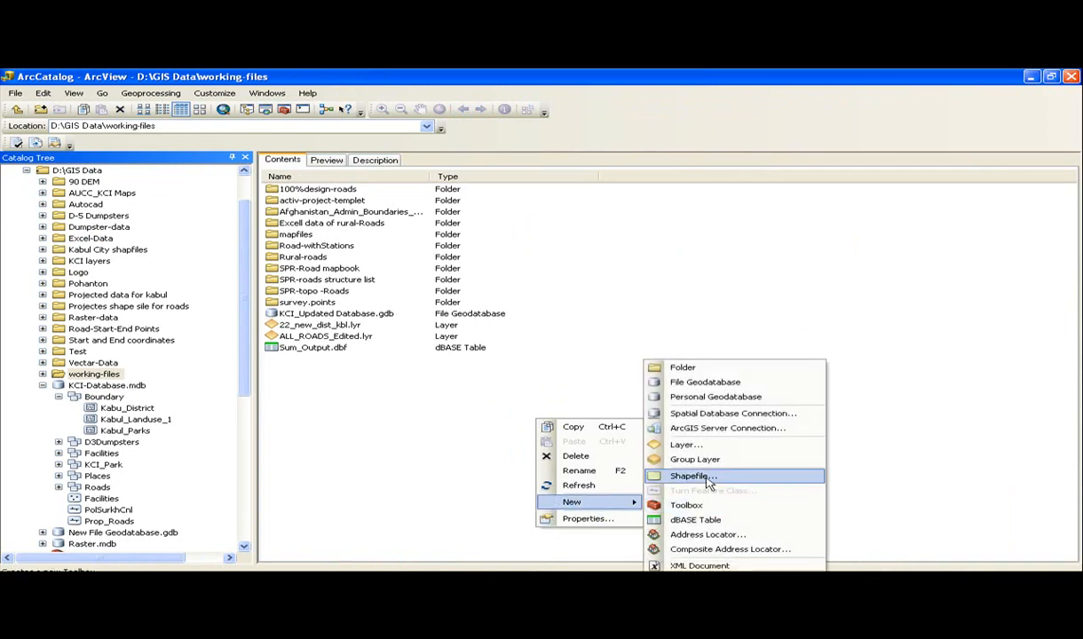
{"action": "left_click", "coordinate": [703, 398]}
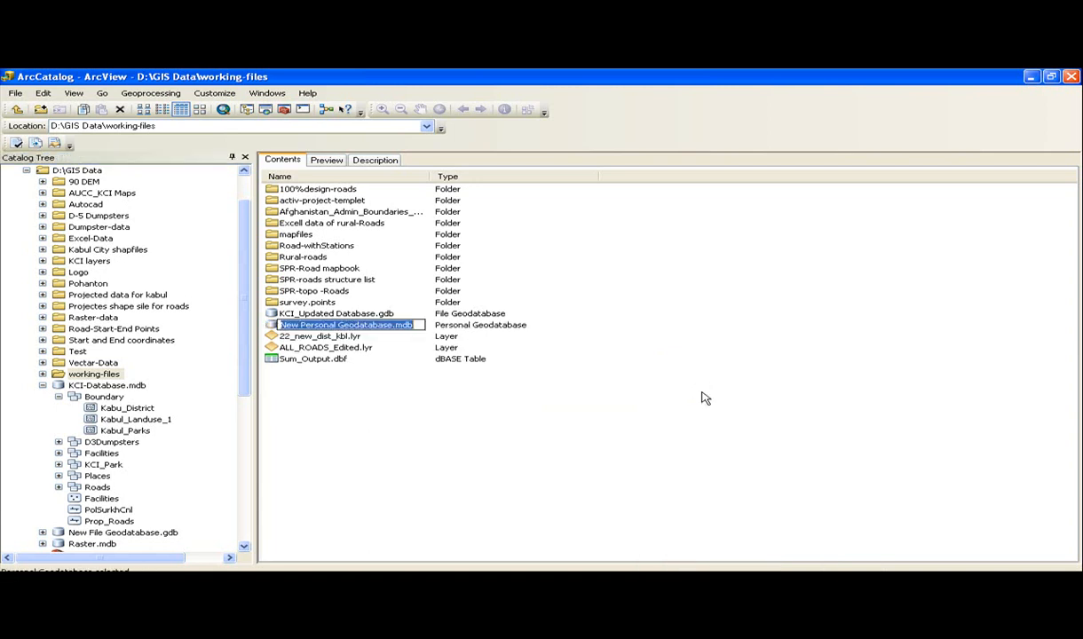
{"action": "type", "text": "Test"}
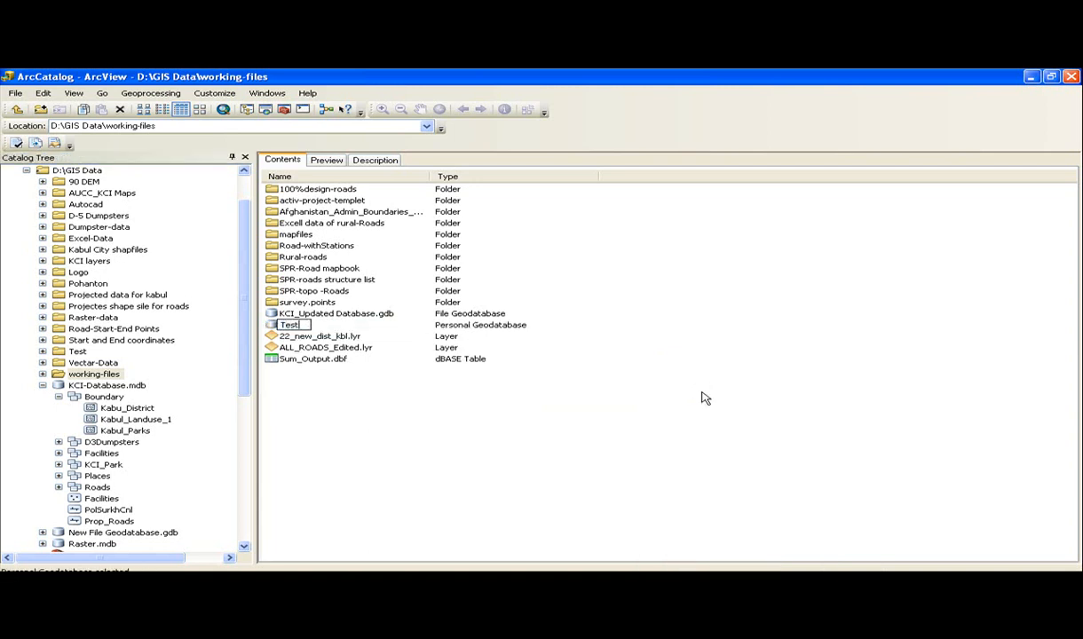
{"action": "left_click", "coordinate": [524, 461]}
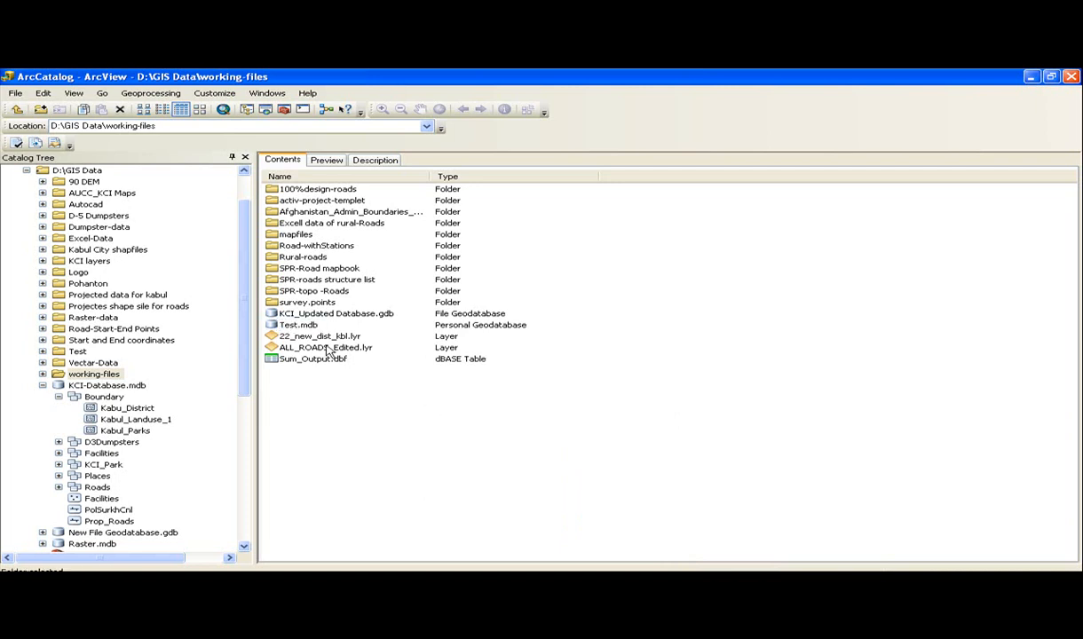
Step: Open the Test.mdb geodatabase and start creating a new feature class inside it
{"action": "left_click", "coordinate": [296, 327]}
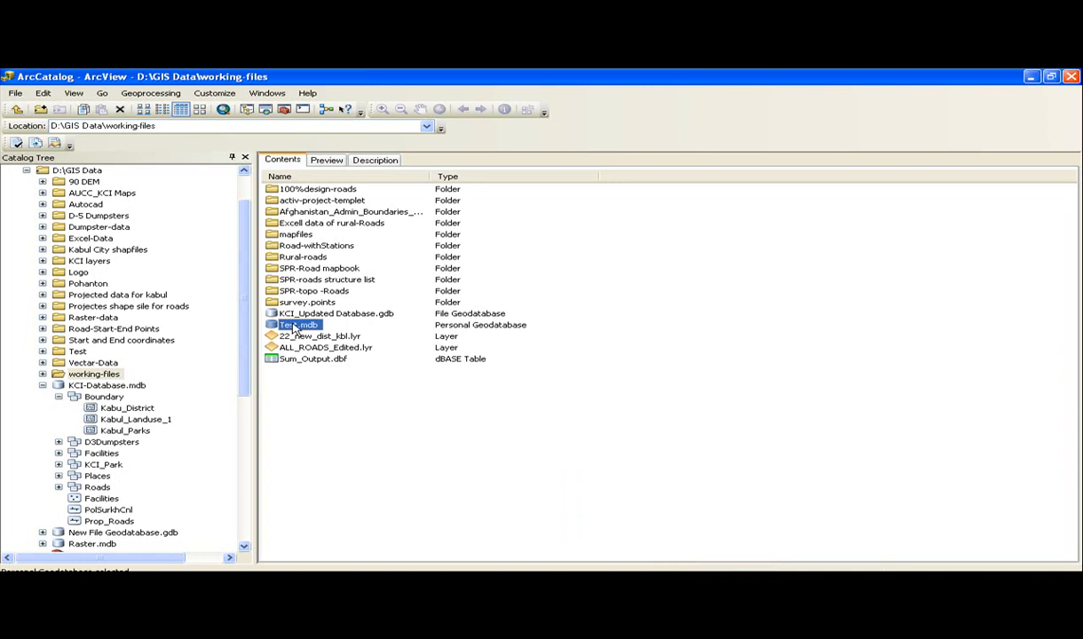
{"action": "double_click", "coordinate": [295, 326]}
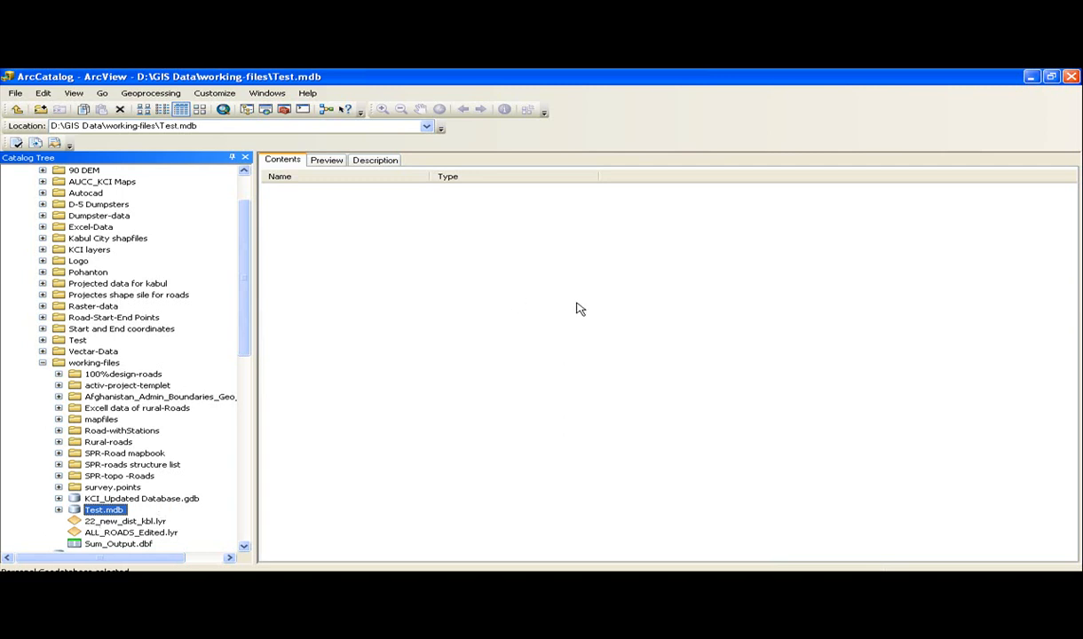
{"action": "left_click", "coordinate": [519, 306]}
{"action": "right_click", "coordinate": [519, 306]}
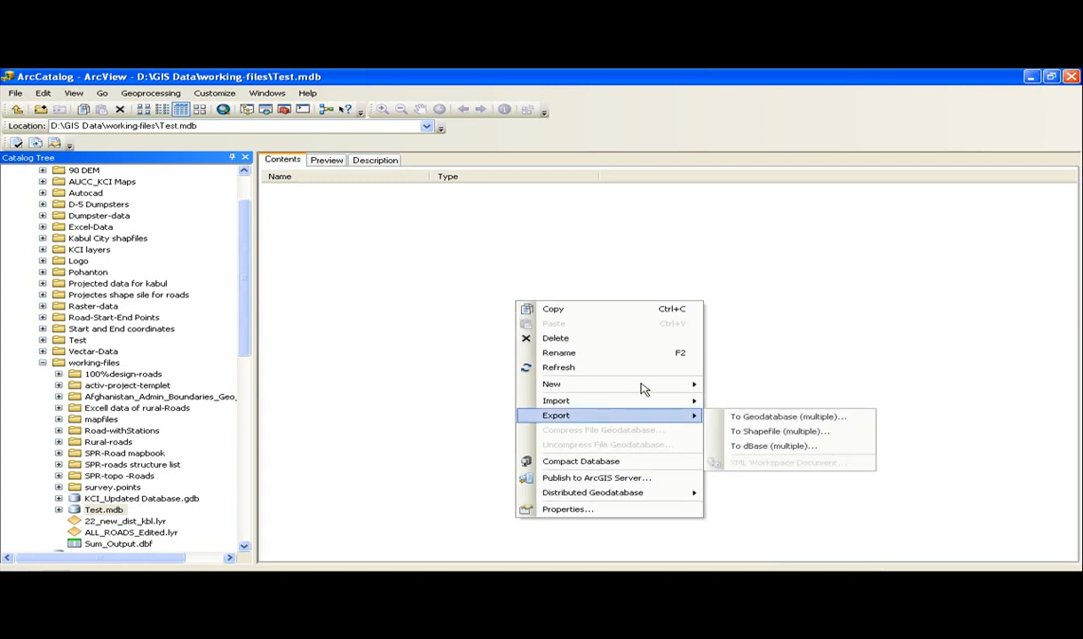
{"action": "mouse_move", "coordinate": [644, 388]}
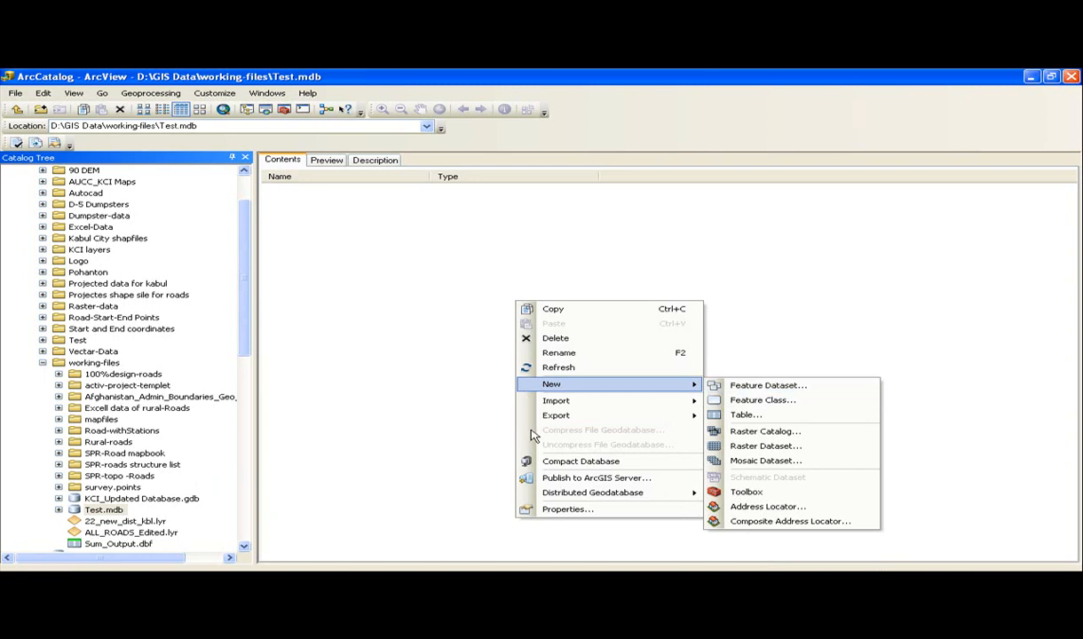
{"action": "mouse_move", "coordinate": [669, 403]}
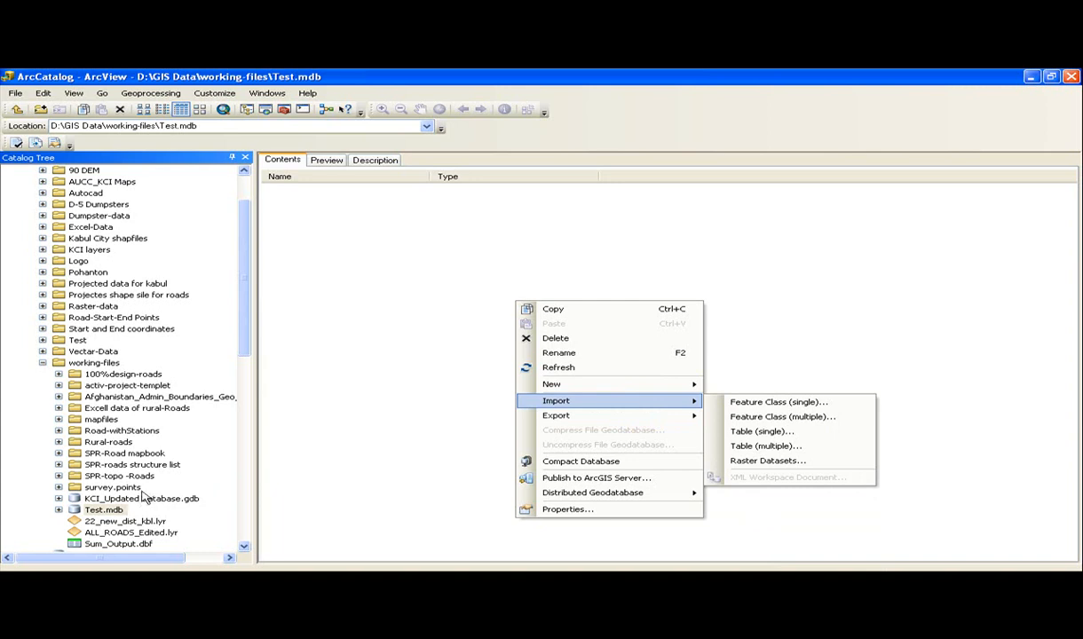
{"action": "mouse_move", "coordinate": [578, 423]}
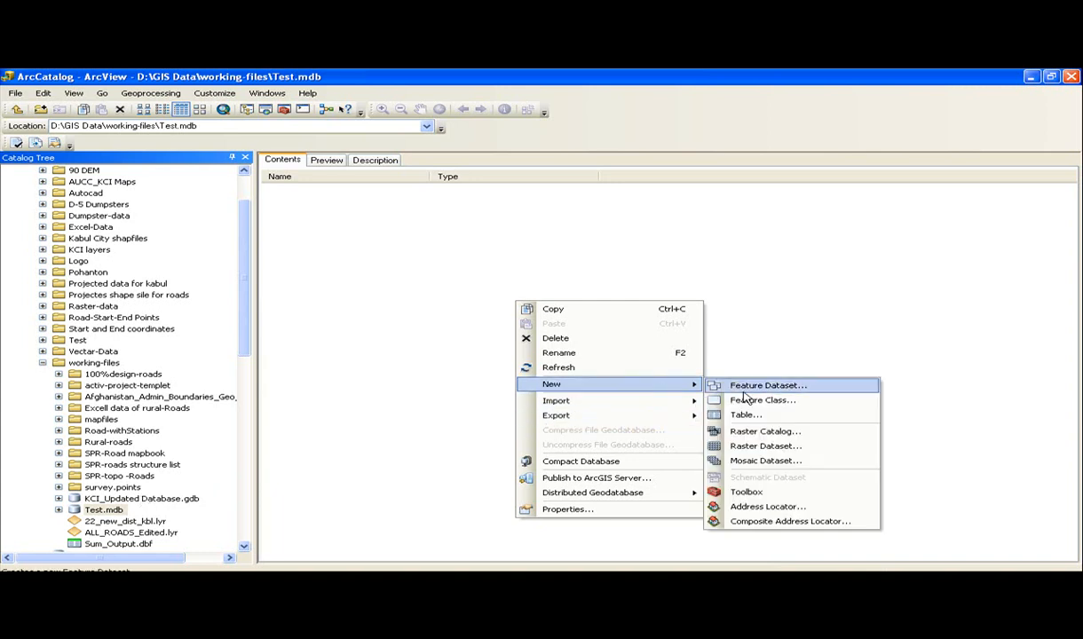
{"action": "left_click", "coordinate": [749, 400]}
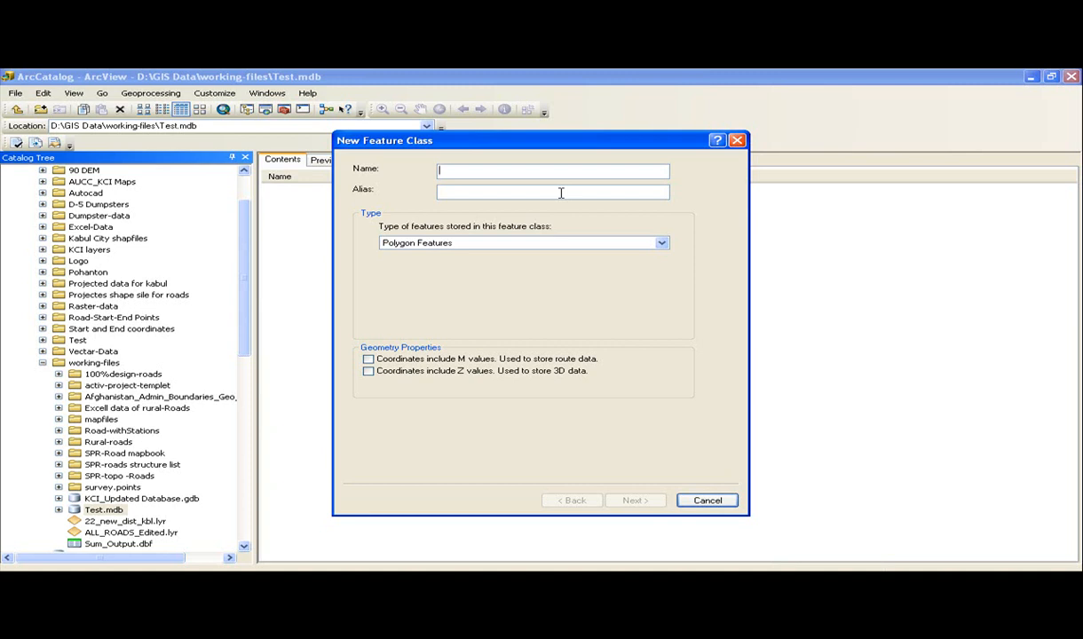
Step: Name the polygon feature class KCI_Rds with the alias KCI Roads, include M values, and continue to the coordinate system settings
{"action": "type", "text": "KCI"}
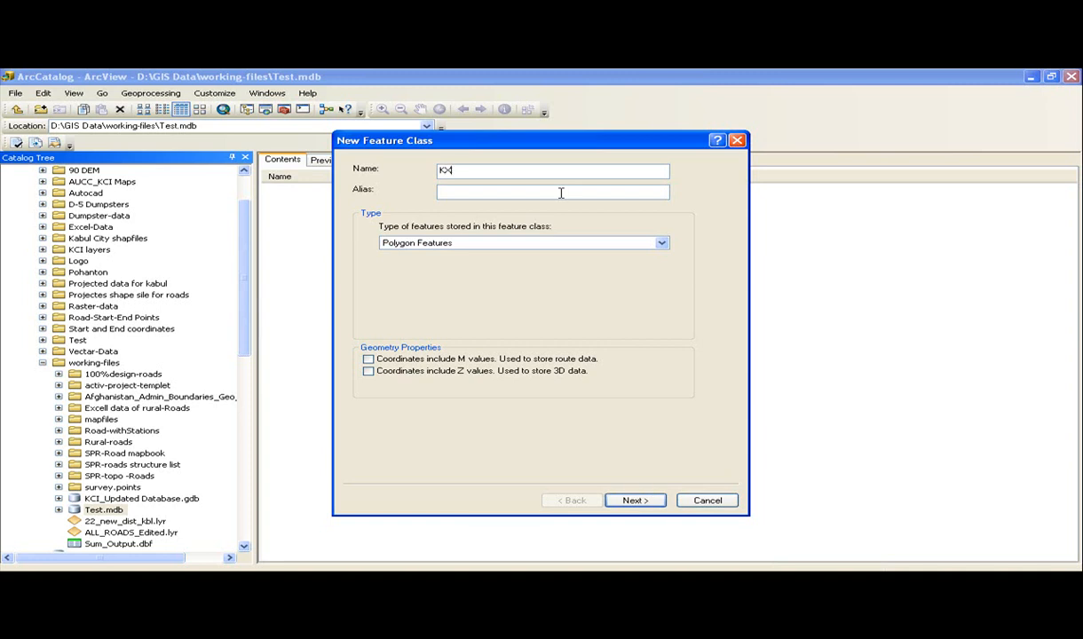
{"action": "key", "text": "BackSpace"}
{"action": "key", "text": "BackSpace"}
{"action": "type", "text": "CI_Rds"}
{"action": "left_click", "coordinate": [458, 189]}
{"action": "type", "text": "KCI Roads"}
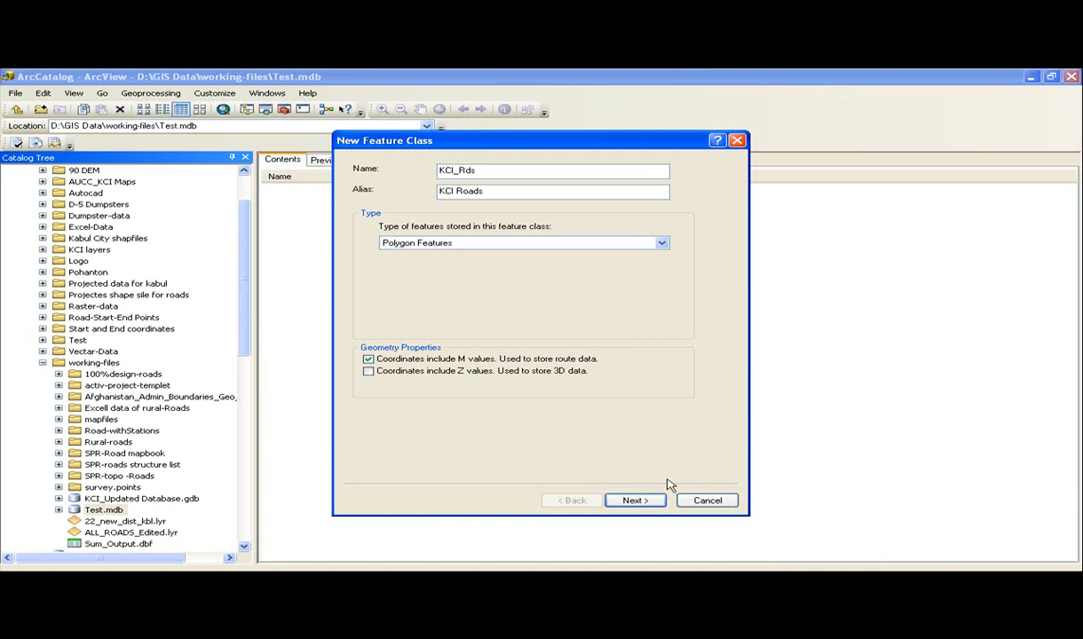
{"action": "left_click", "coordinate": [633, 500]}
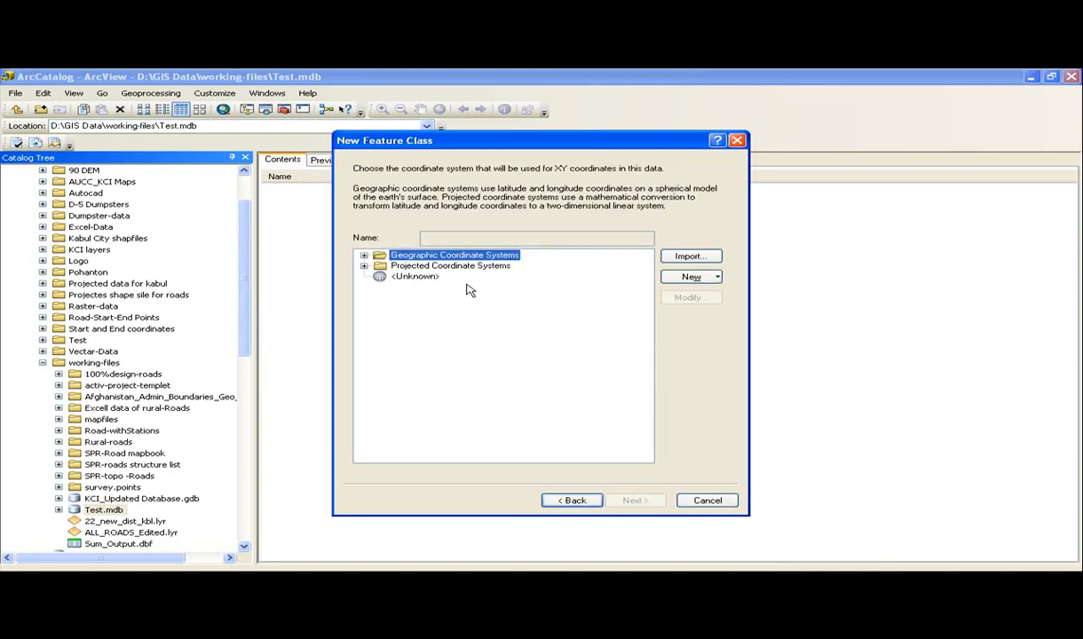
Step: Choose the projected coordinate system WGS 1984 UTM Zone 42N from the UTM Northern Hemisphere group for the new feature class
{"action": "left_click", "coordinate": [458, 266]}
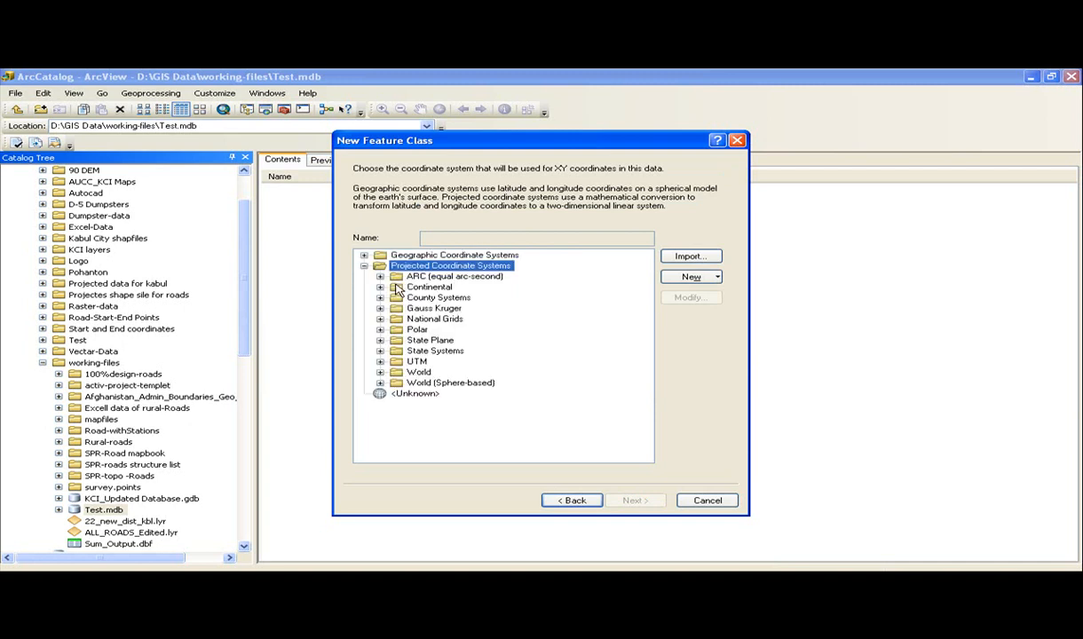
{"action": "double_click", "coordinate": [416, 361]}
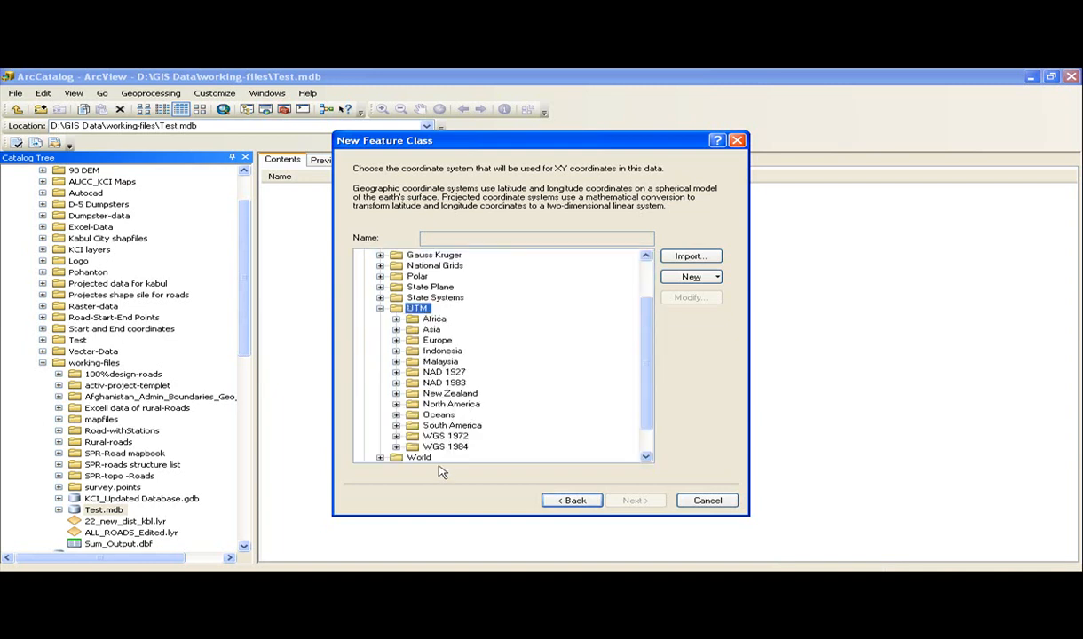
{"action": "double_click", "coordinate": [444, 447]}
{"action": "double_click", "coordinate": [470, 435]}
{"action": "scroll", "coordinate": [497, 435], "scroll_direction": "down", "scroll_amount": 7}
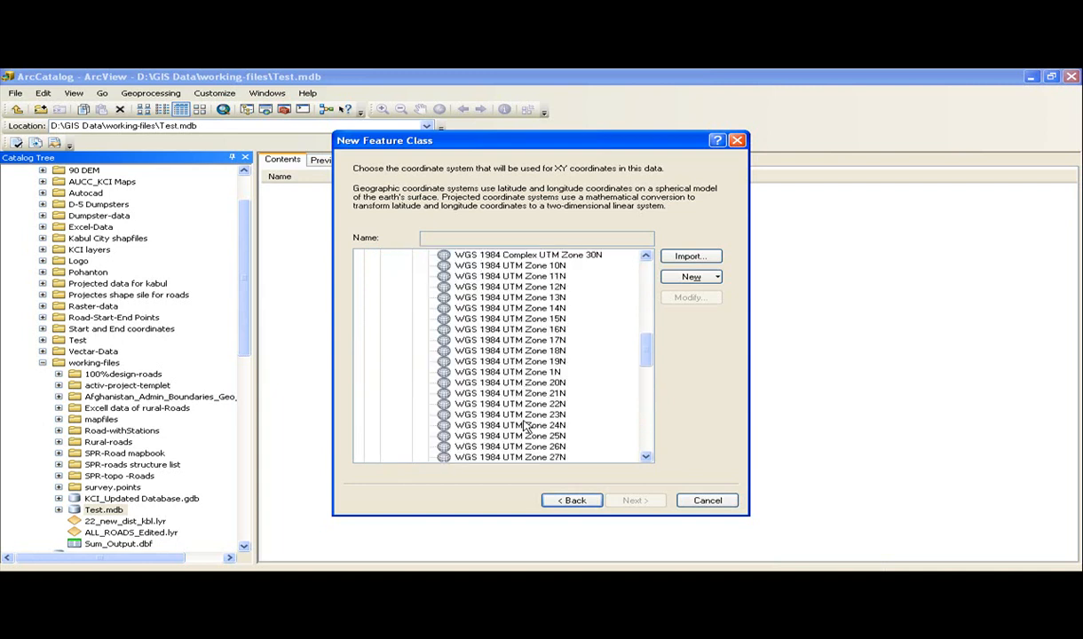
{"action": "scroll", "coordinate": [525, 427], "scroll_direction": "down", "scroll_amount": 2}
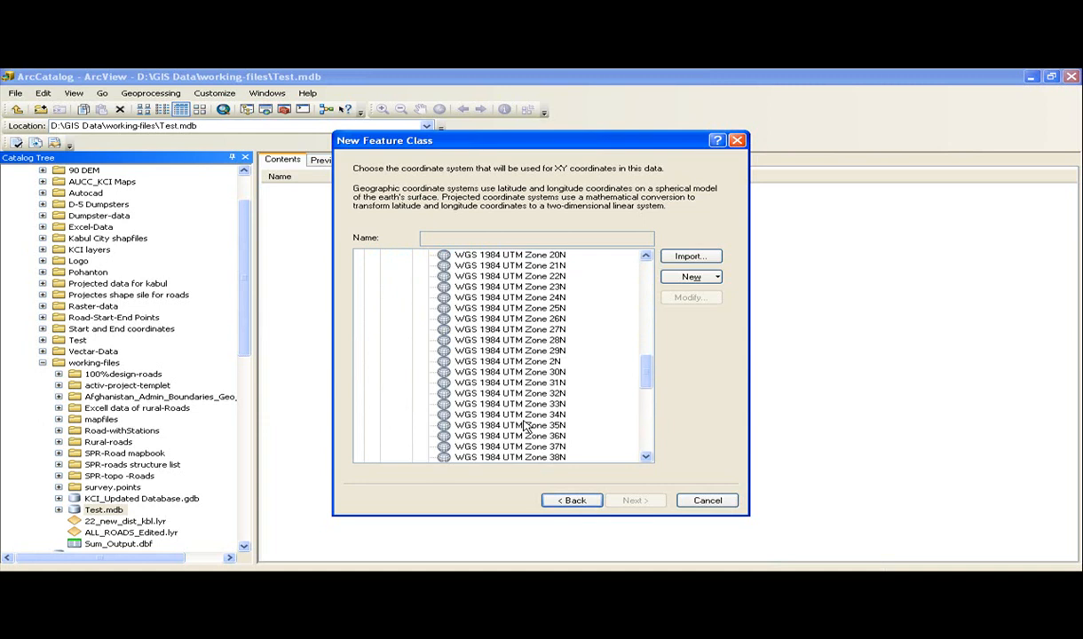
{"action": "scroll", "coordinate": [526, 427], "scroll_direction": "up", "scroll_amount": 8}
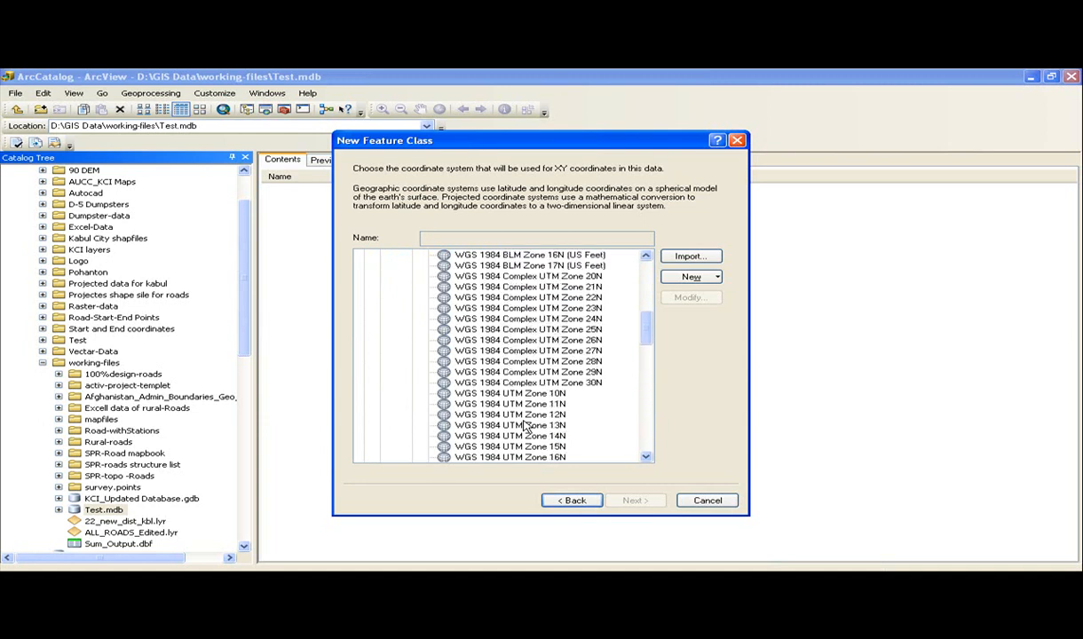
{"action": "scroll", "coordinate": [525, 427], "scroll_direction": "up", "scroll_amount": 2}
{"action": "scroll", "coordinate": [525, 427], "scroll_direction": "up", "scroll_amount": 3}
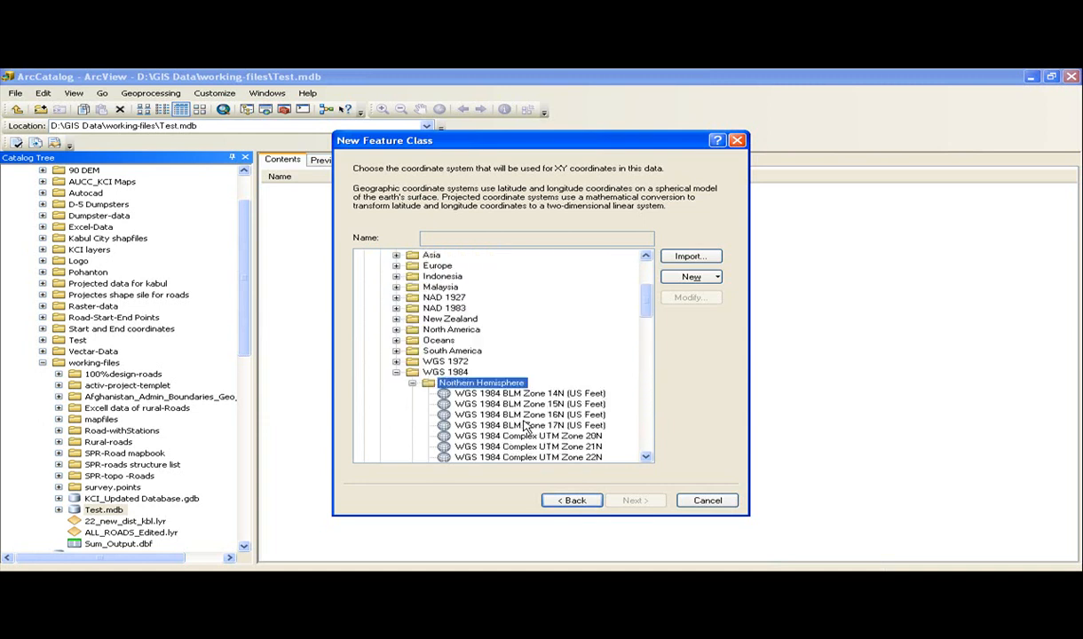
{"action": "scroll", "coordinate": [526, 426], "scroll_direction": "up", "scroll_amount": 1}
{"action": "scroll", "coordinate": [526, 427], "scroll_direction": "down", "scroll_amount": 15}
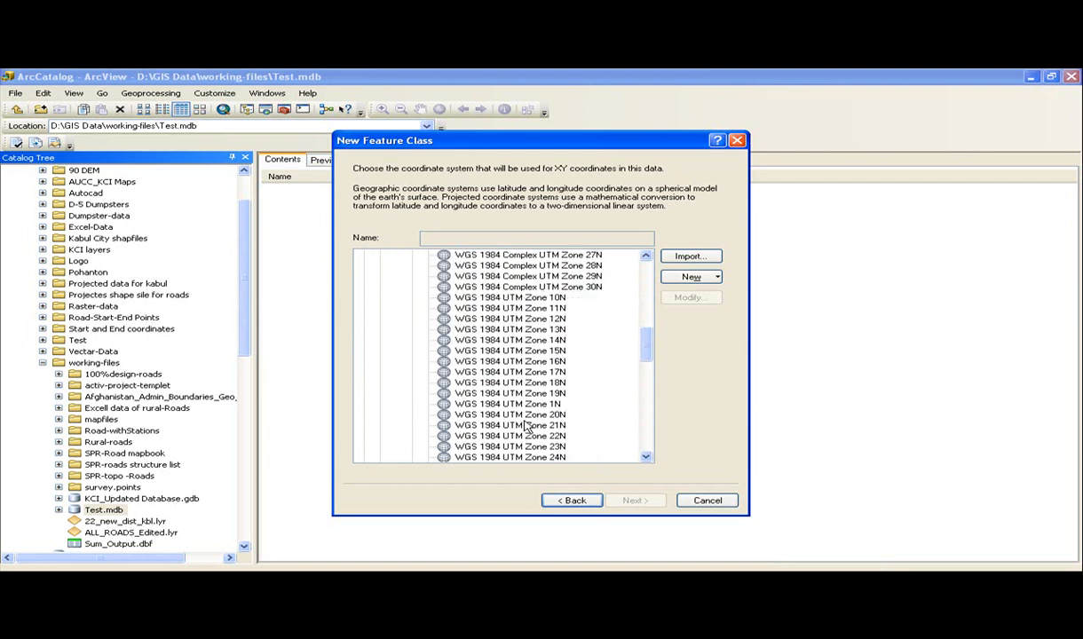
{"action": "scroll", "coordinate": [525, 427], "scroll_direction": "down", "scroll_amount": 1}
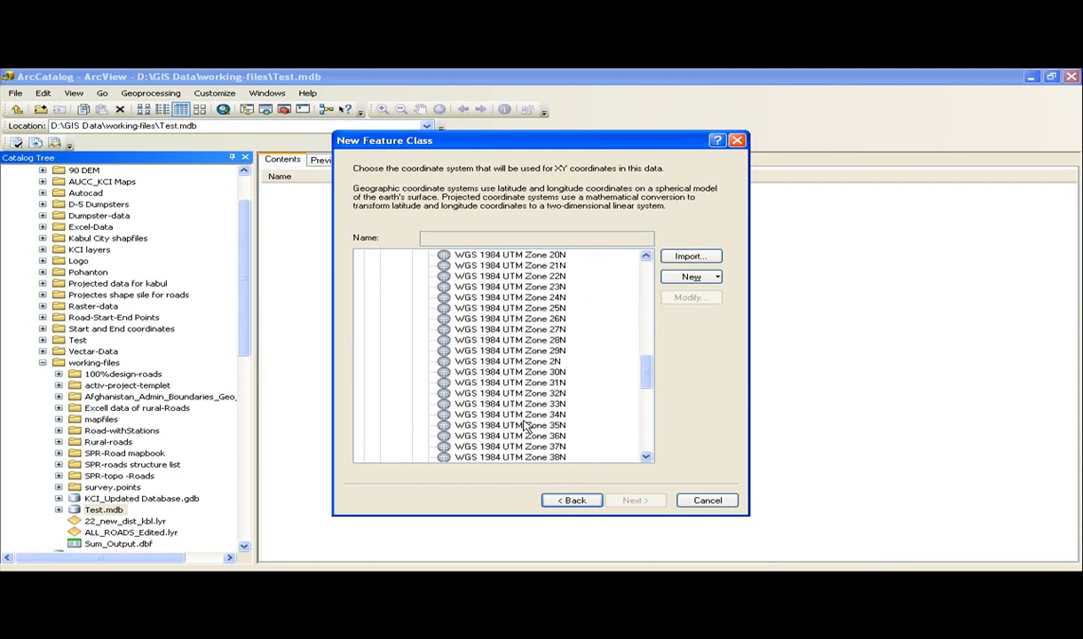
{"action": "scroll", "coordinate": [525, 427], "scroll_direction": "down", "scroll_amount": 2}
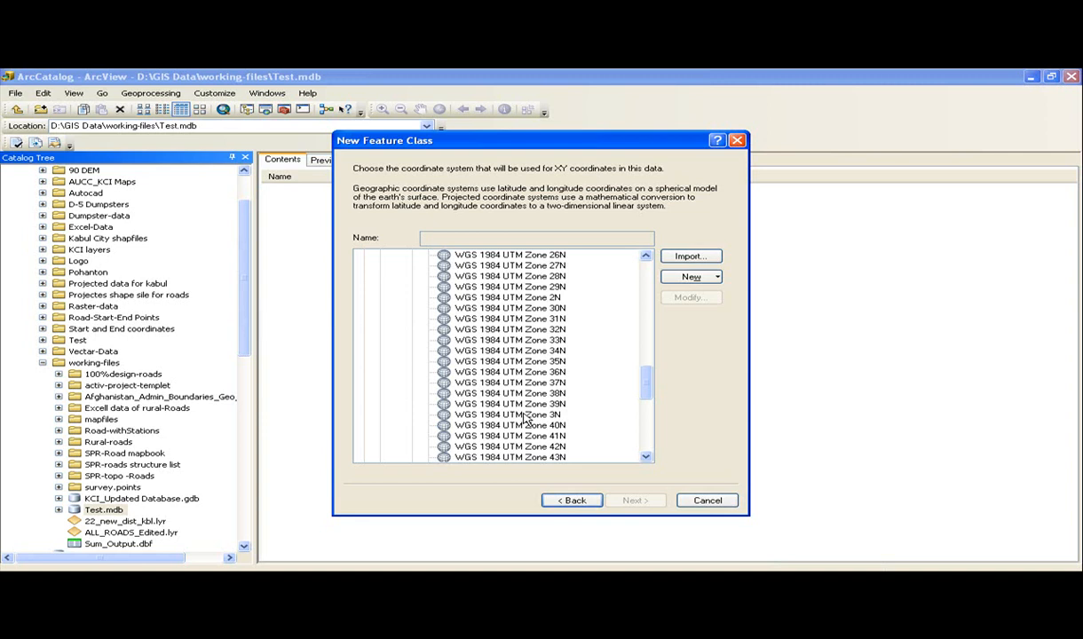
{"action": "scroll", "coordinate": [525, 418], "scroll_direction": "down", "scroll_amount": 1}
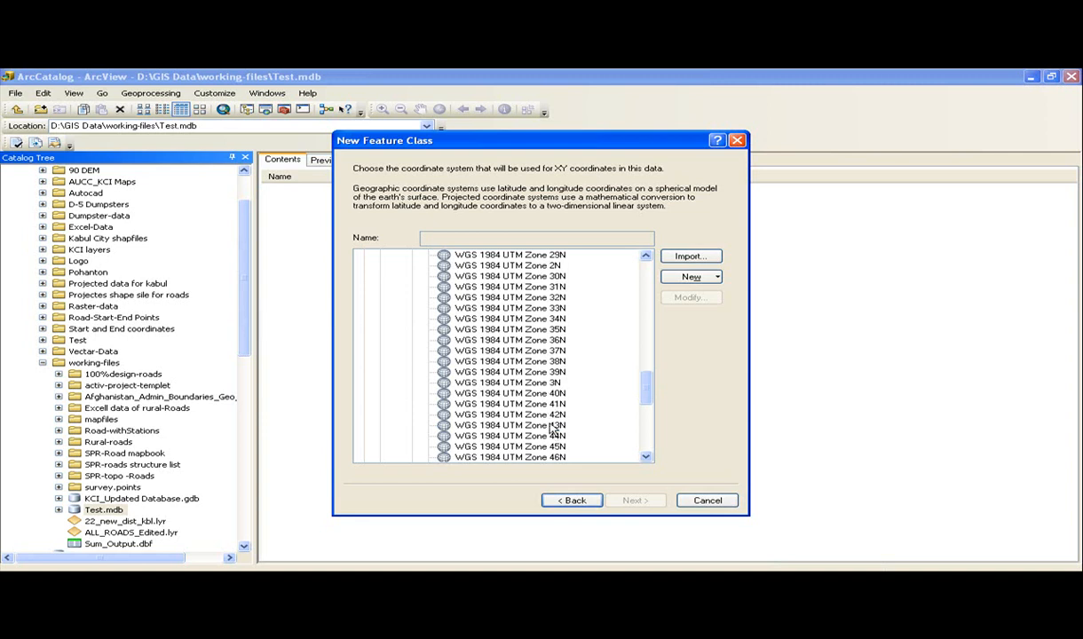
{"action": "left_click", "coordinate": [547, 414]}
Step: Continue with the default tolerance, resolution and fields, and finish creating the feature class
{"action": "left_click", "coordinate": [632, 500]}
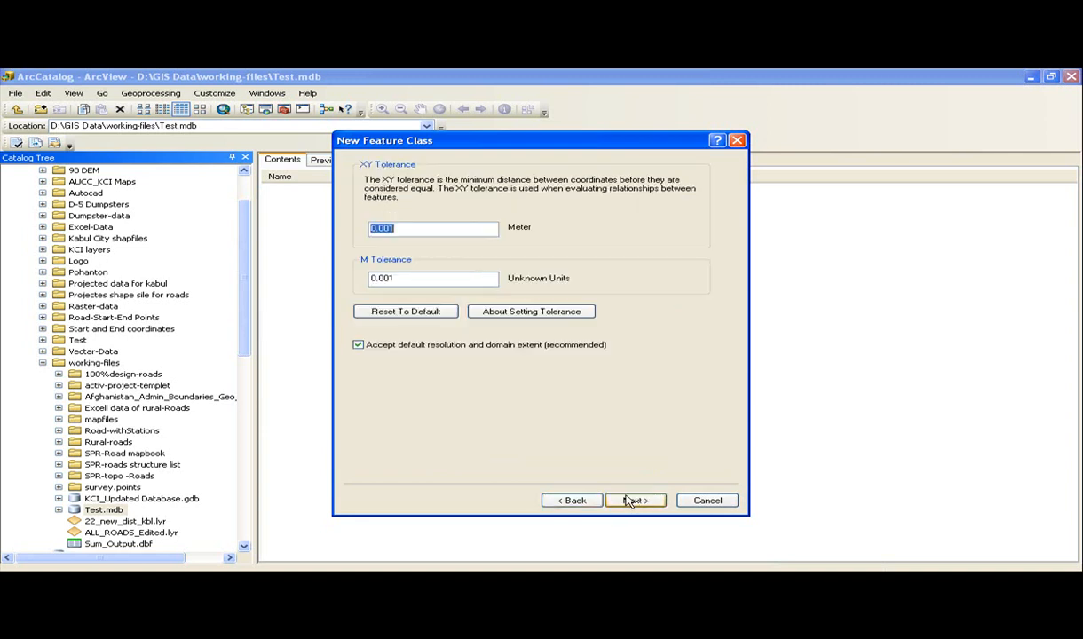
{"action": "left_click", "coordinate": [636, 500]}
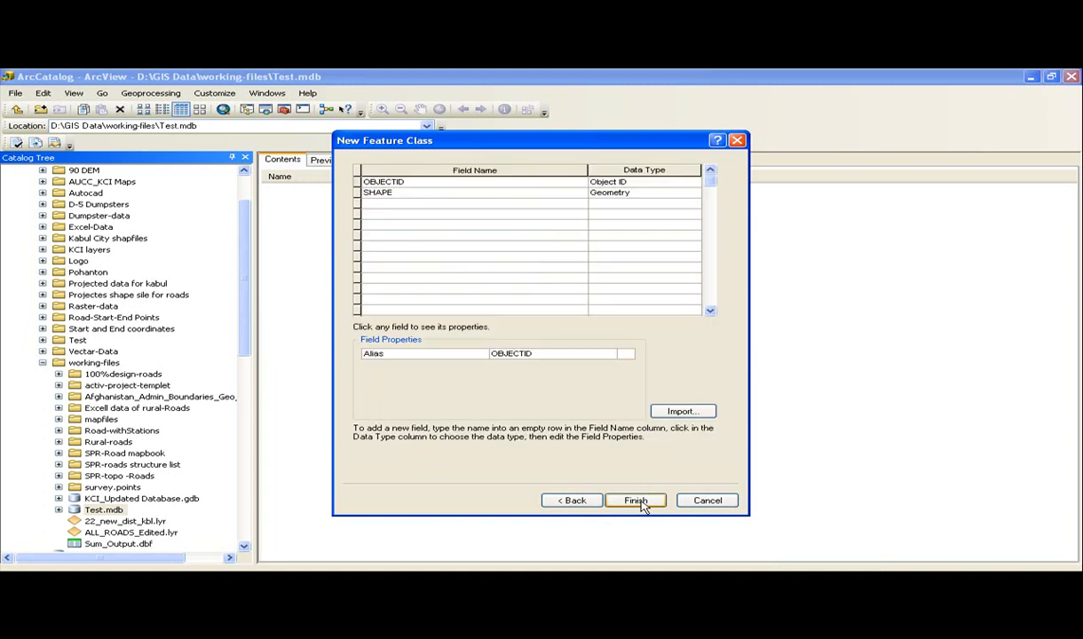
{"action": "key", "text": "Return"}
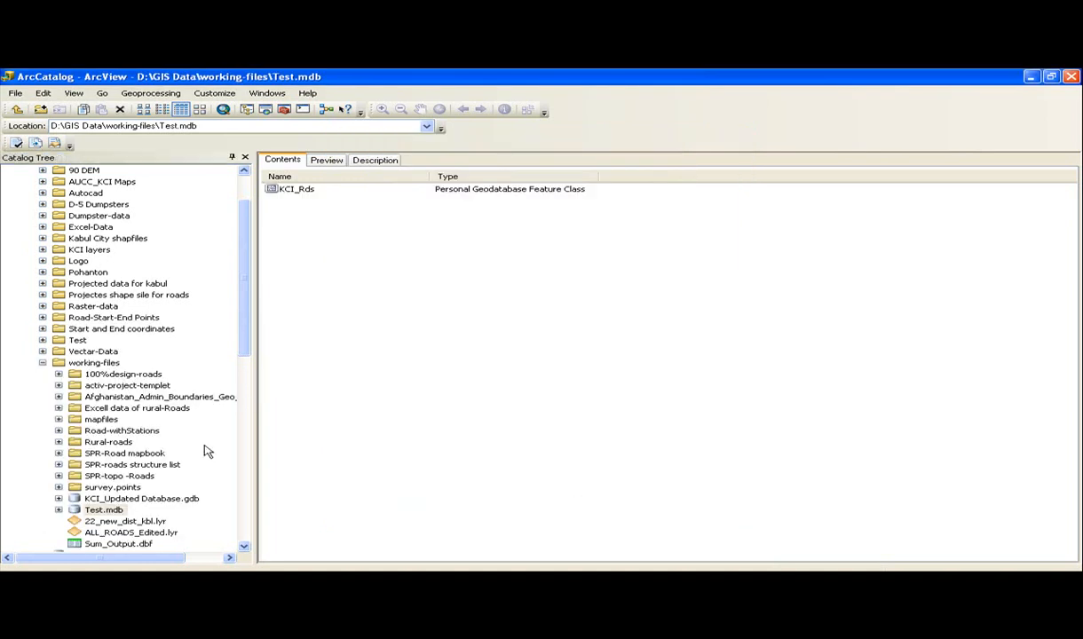
Step: Open the properties of the KCI_Rds feature class and add a Text field named Rd_Type
{"action": "left_click", "coordinate": [294, 190]}
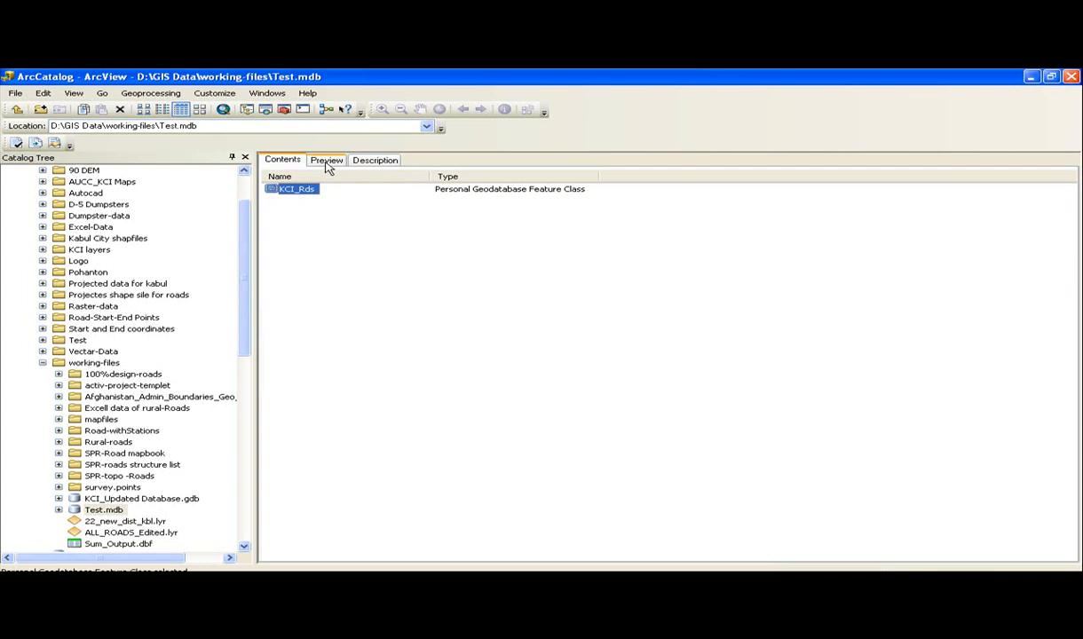
{"action": "right_click", "coordinate": [291, 192]}
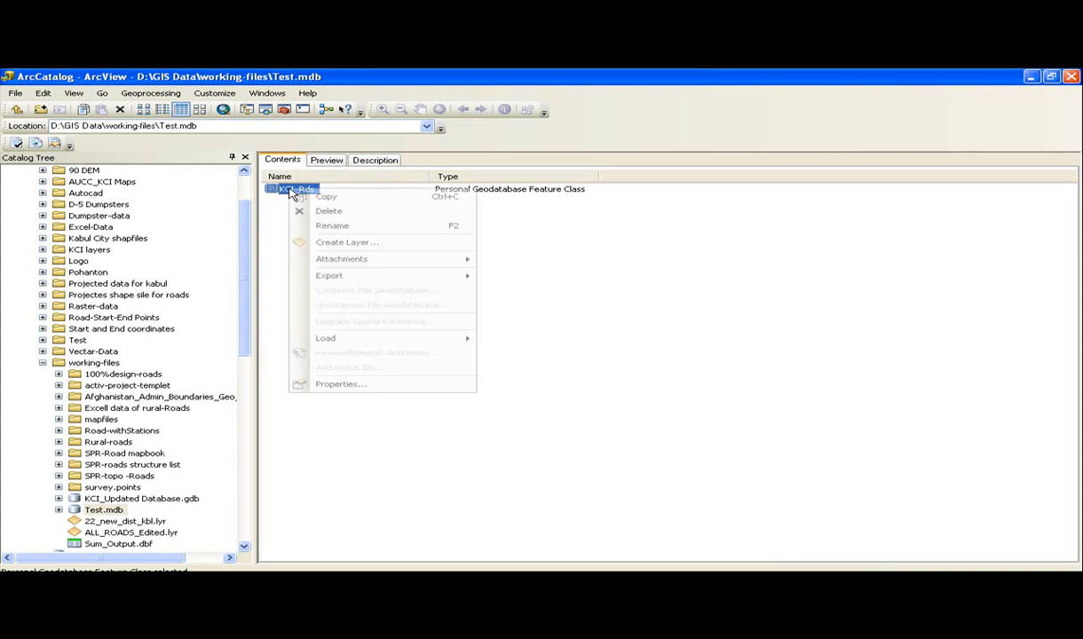
{"action": "left_click", "coordinate": [343, 386]}
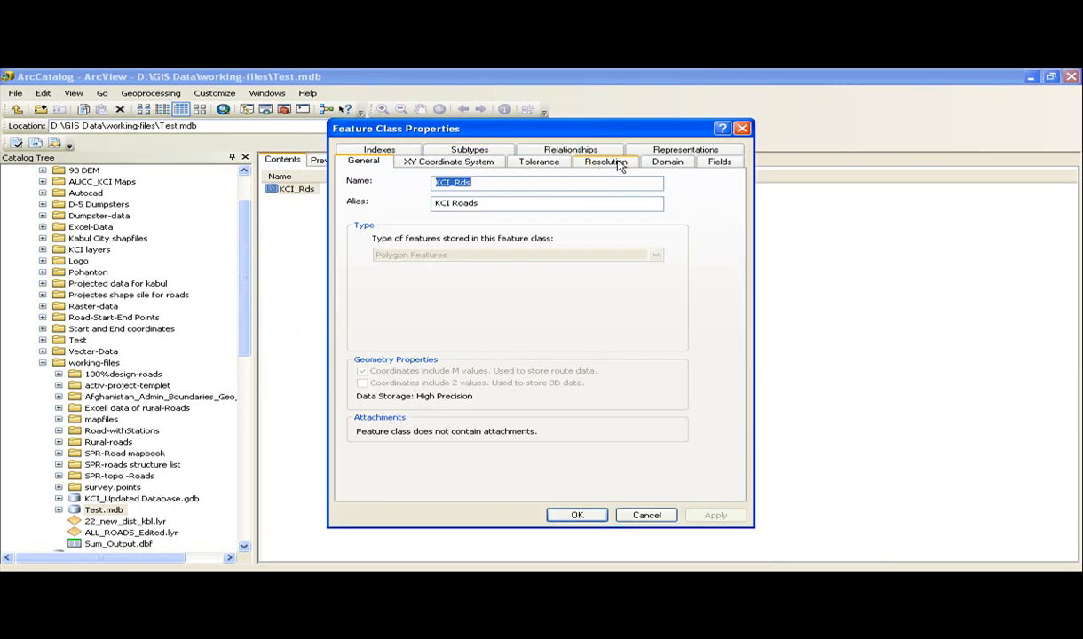
{"action": "left_click", "coordinate": [714, 161]}
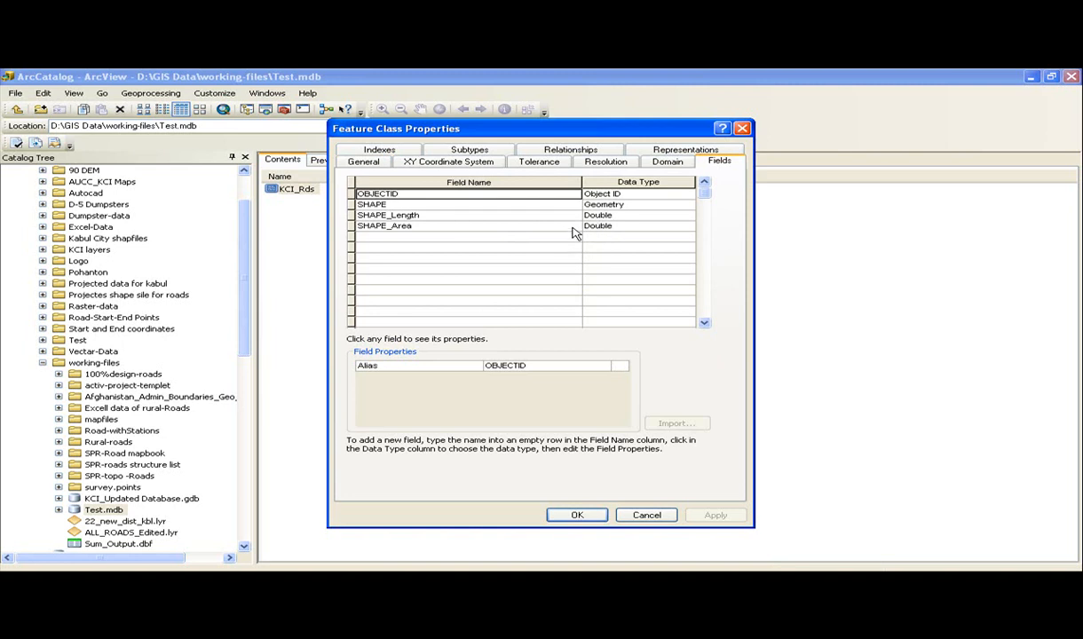
{"action": "left_click", "coordinate": [393, 239]}
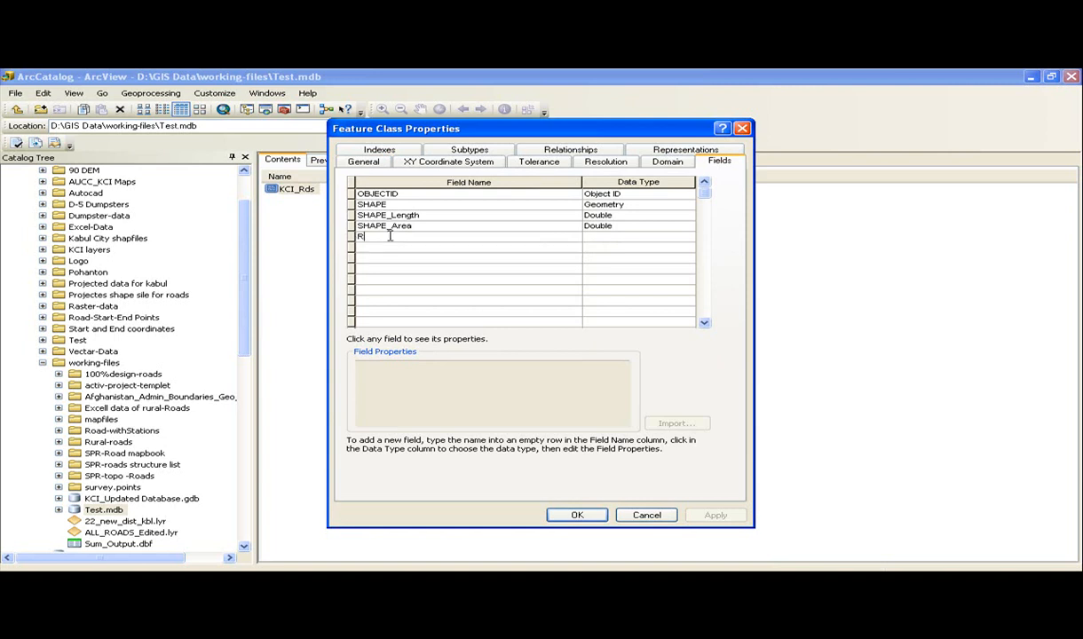
{"action": "type", "text": "RD"}
{"action": "key", "text": "Tab"}
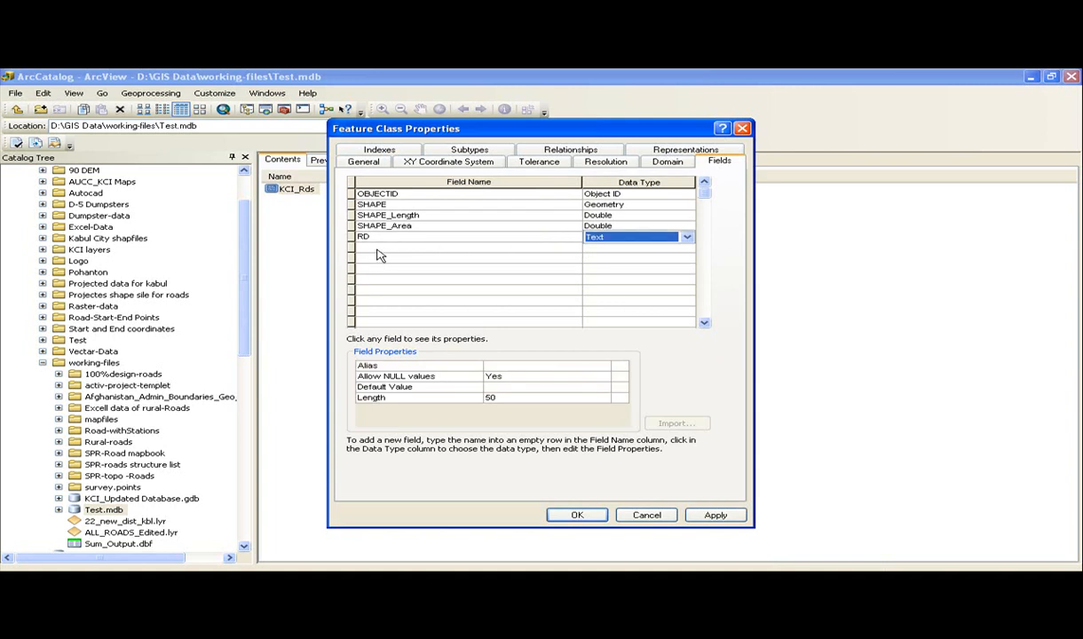
{"action": "left_click", "coordinate": [388, 247]}
{"action": "left_click", "coordinate": [384, 239]}
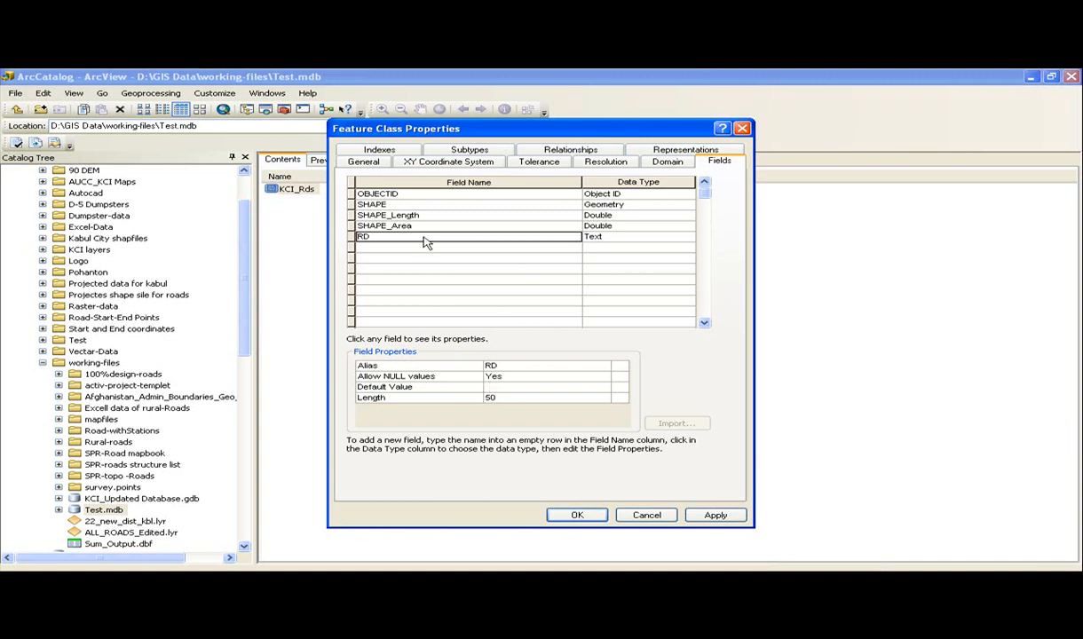
{"action": "left_click", "coordinate": [371, 240]}
{"action": "key", "text": "BackSpace"}
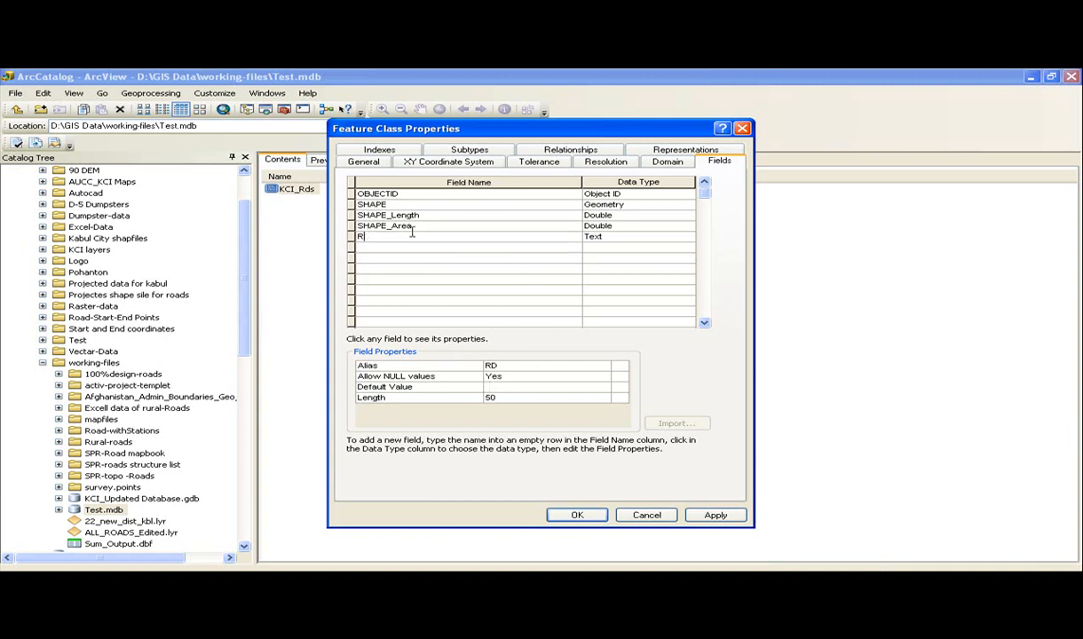
{"action": "type", "text": "d_Type"}
{"action": "left_click", "coordinate": [591, 237]}
{"action": "left_click", "coordinate": [611, 238]}
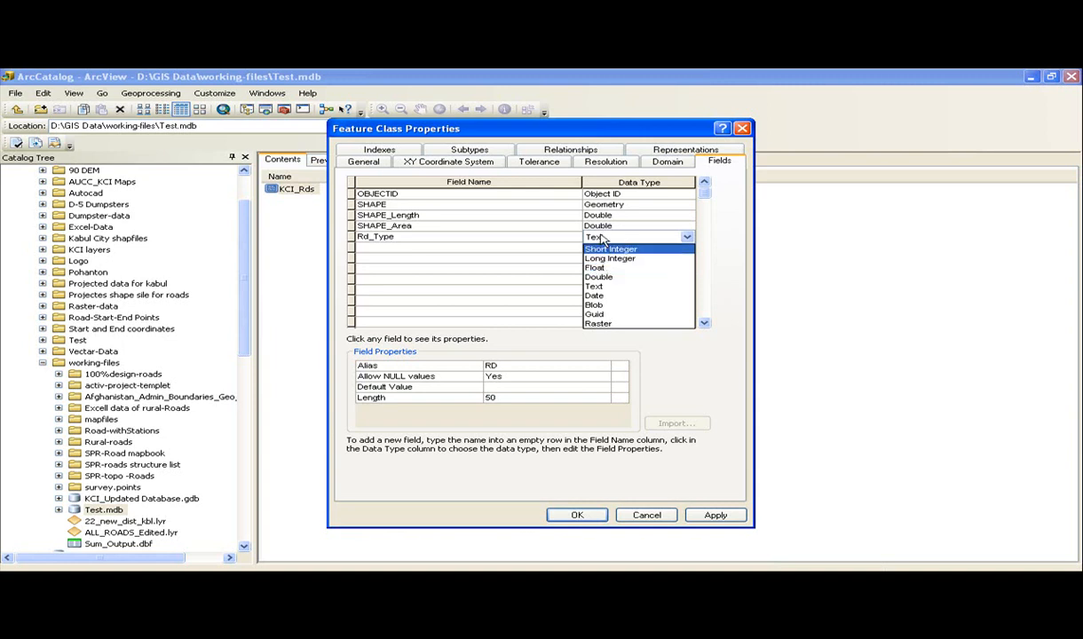
{"action": "left_click", "coordinate": [602, 238]}
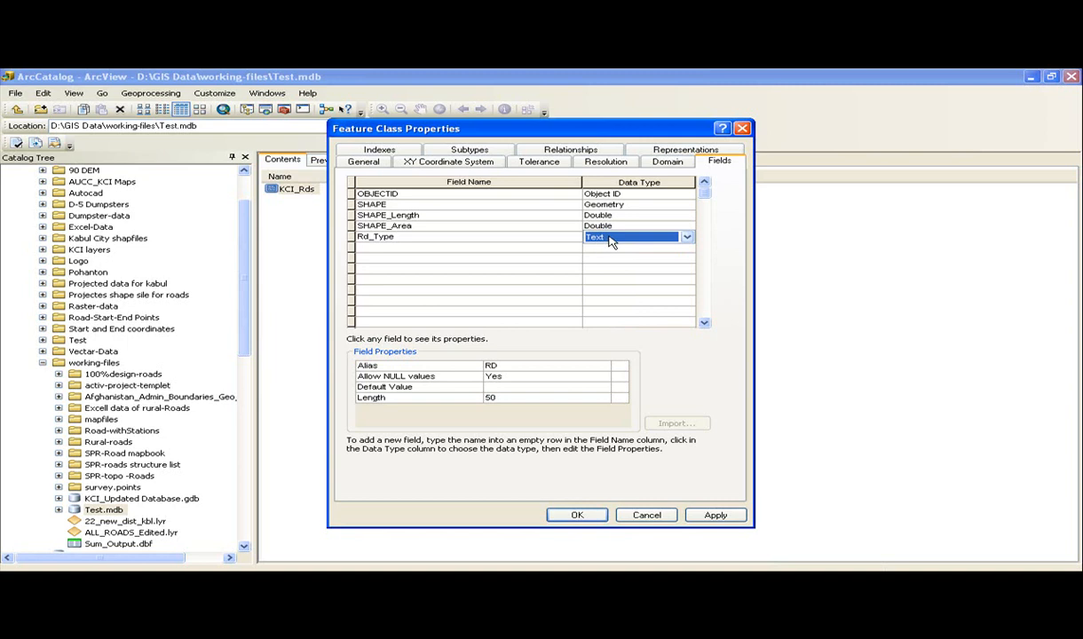
Step: Add a field named Rd_Width with the data type Double and save the feature class properties
{"action": "left_click", "coordinate": [391, 255]}
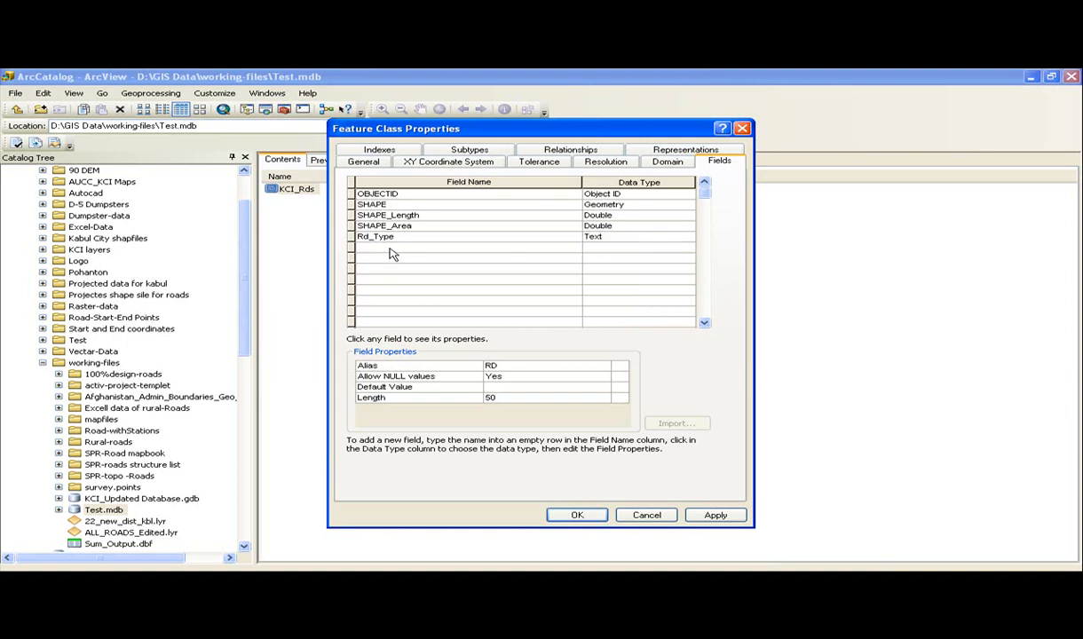
{"action": "left_click", "coordinate": [391, 251]}
{"action": "type", "text": "Rd_Width"}
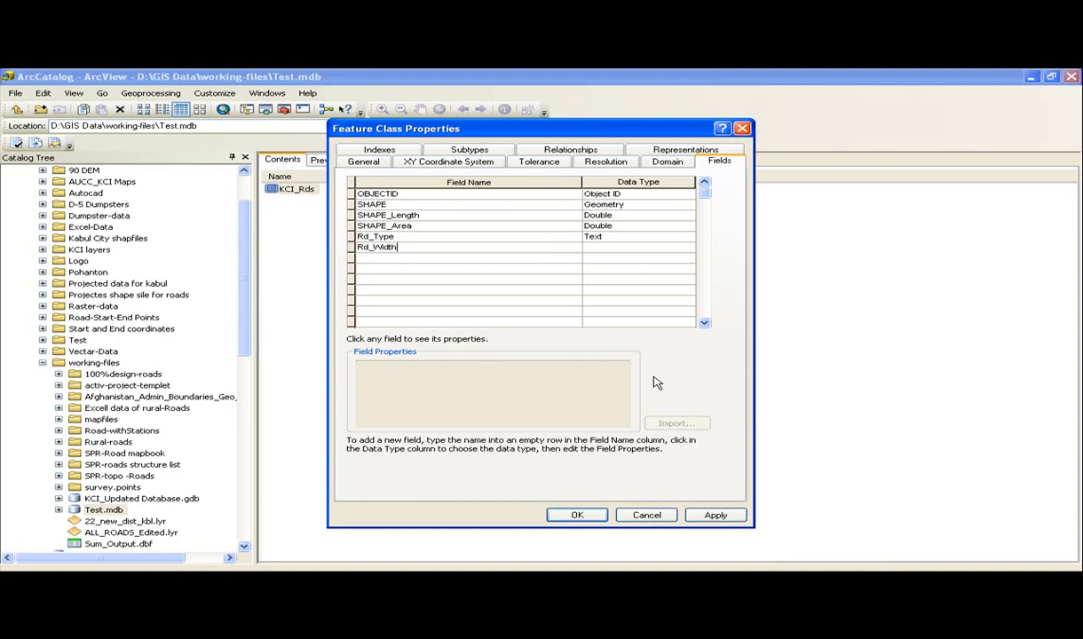
{"action": "left_click", "coordinate": [588, 248]}
{"action": "left_click", "coordinate": [588, 248]}
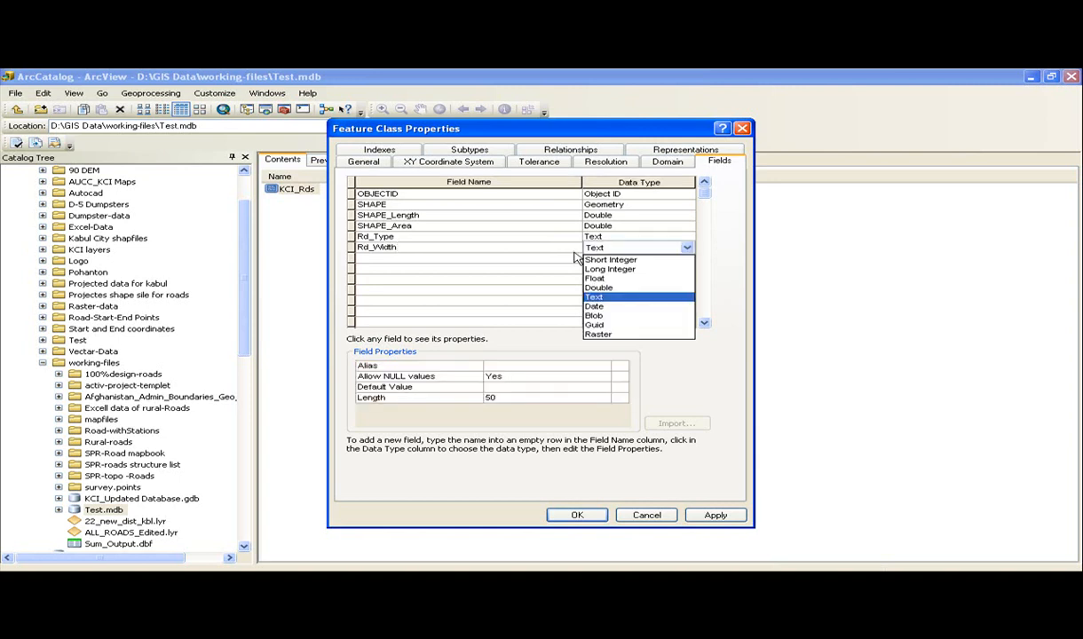
{"action": "left_click", "coordinate": [617, 283]}
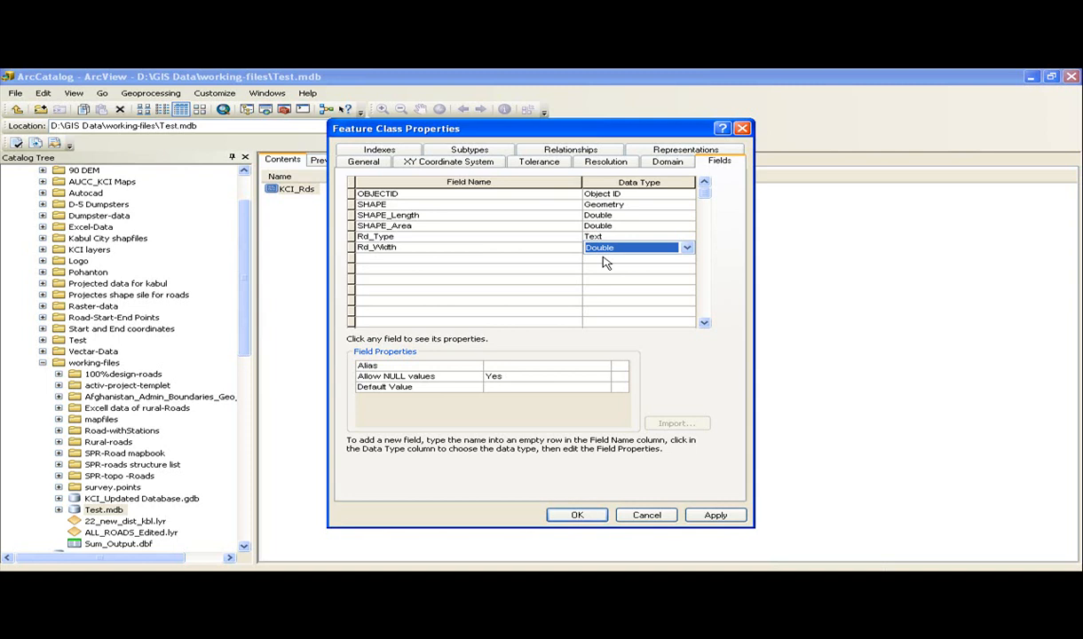
{"action": "left_click", "coordinate": [575, 514]}
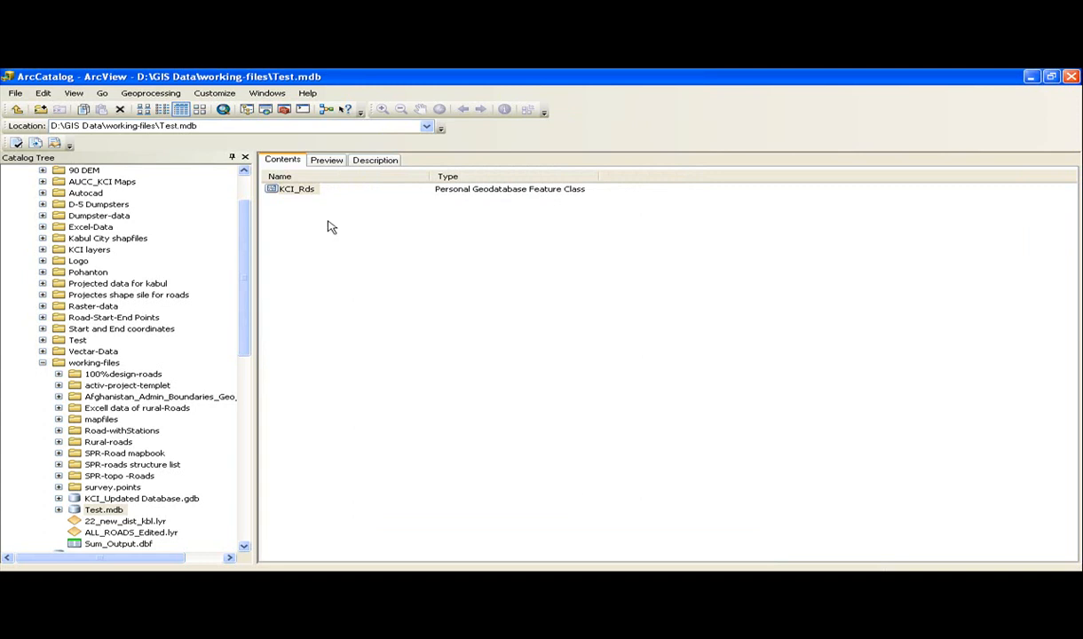
Step: Preview the attribute table of KCI_Rds and examine all of its field columns
{"action": "left_click", "coordinate": [281, 192]}
{"action": "left_click", "coordinate": [327, 161]}
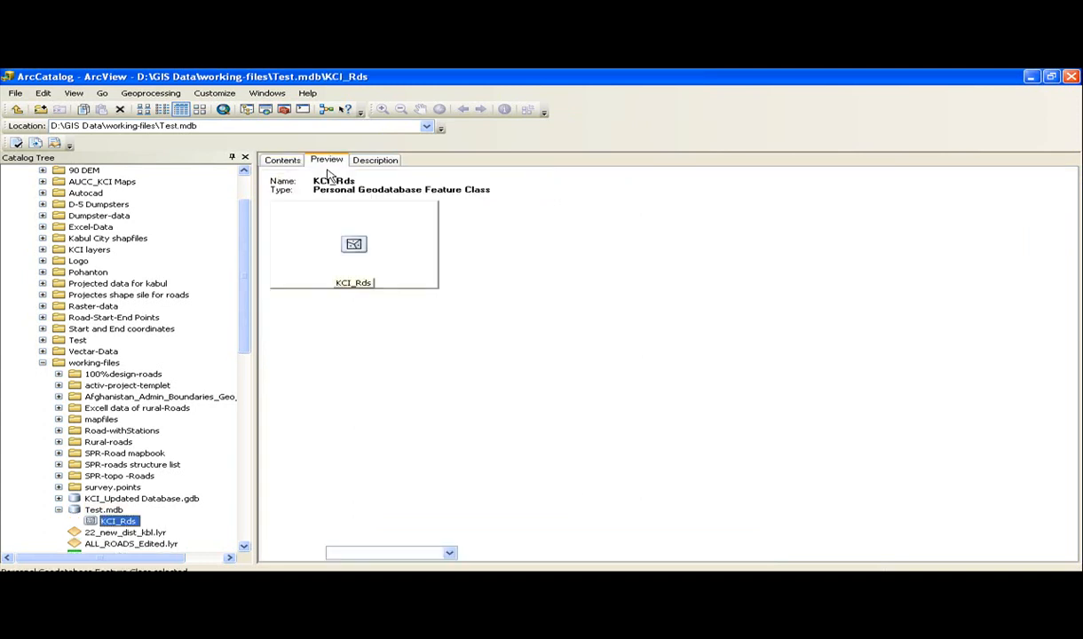
{"action": "left_click", "coordinate": [377, 553]}
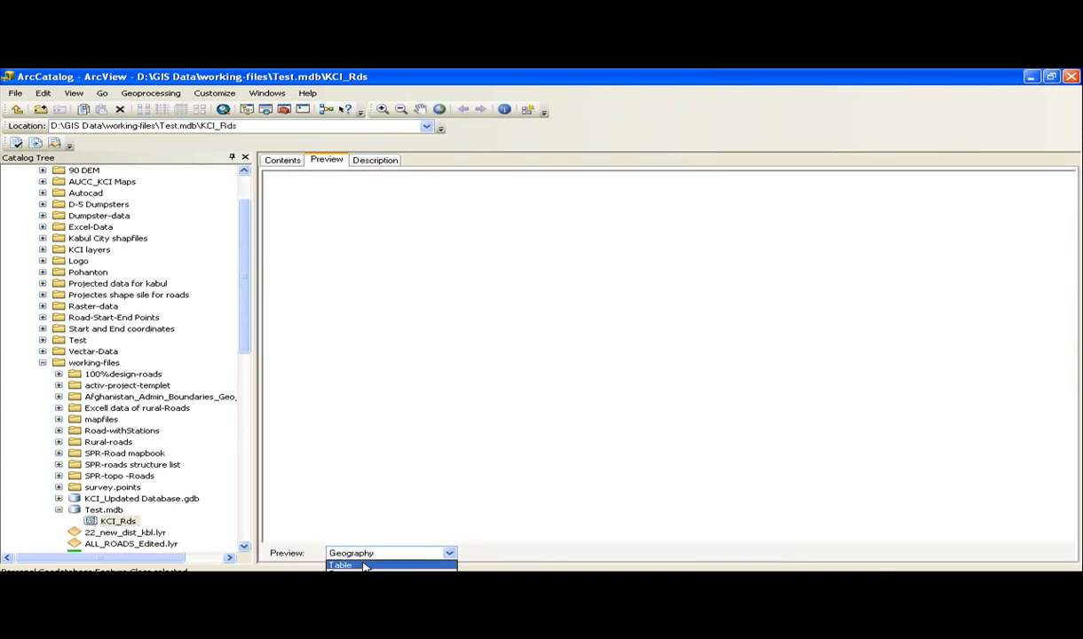
{"action": "left_click", "coordinate": [363, 565]}
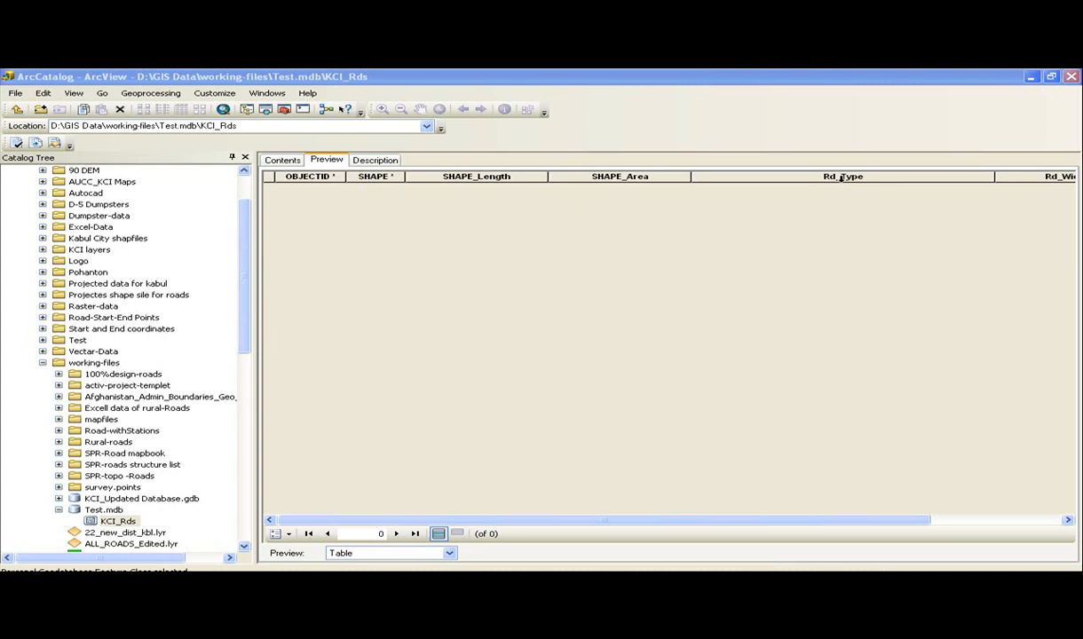
{"action": "left_click", "coordinate": [1066, 521]}
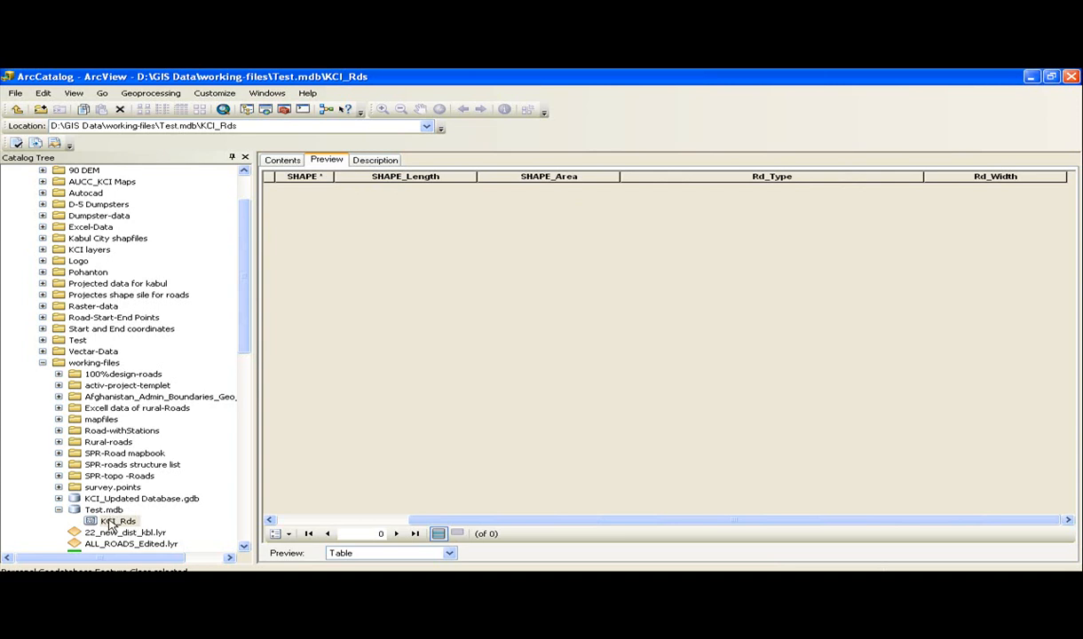
Step: Add KCI_Rds from the catalog to the untitled ArcMap document and remove the KCI-Database.mdb source with its layers
{"action": "mouse_move", "coordinate": [110, 524]}
{"action": "left_mouse_down"}
{"action": "mouse_move", "coordinate": [128, 561]}
{"action": "mouse_move", "coordinate": [169, 581]}
{"action": "left_mouse_up"}
{"action": "left_click_drag", "start_coordinate": [87, 352], "coordinate": [53, 289]}
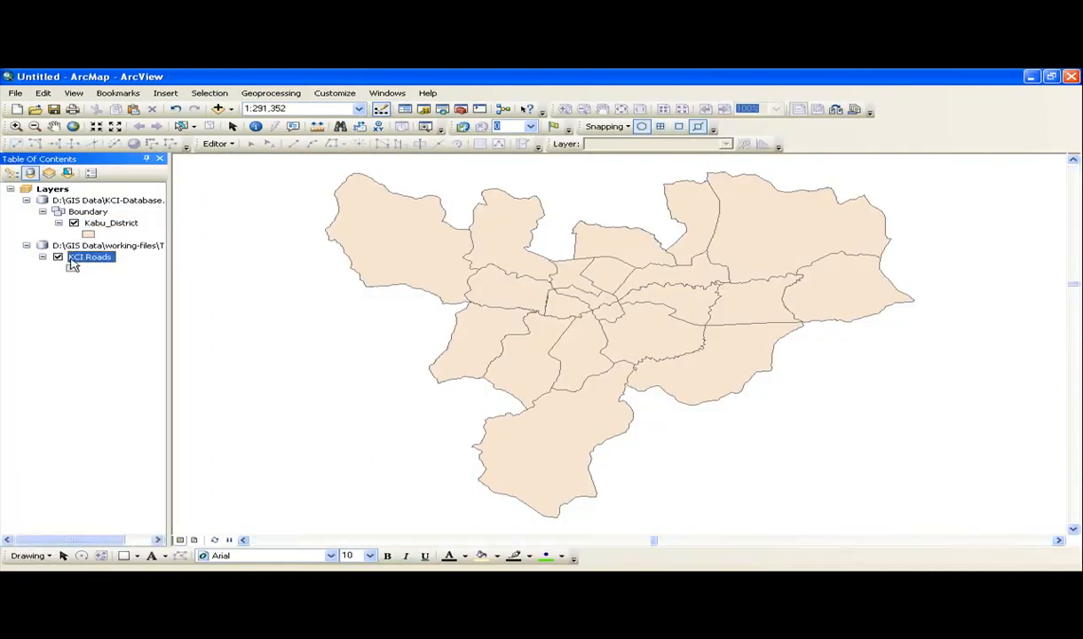
{"action": "right_click", "coordinate": [92, 205]}
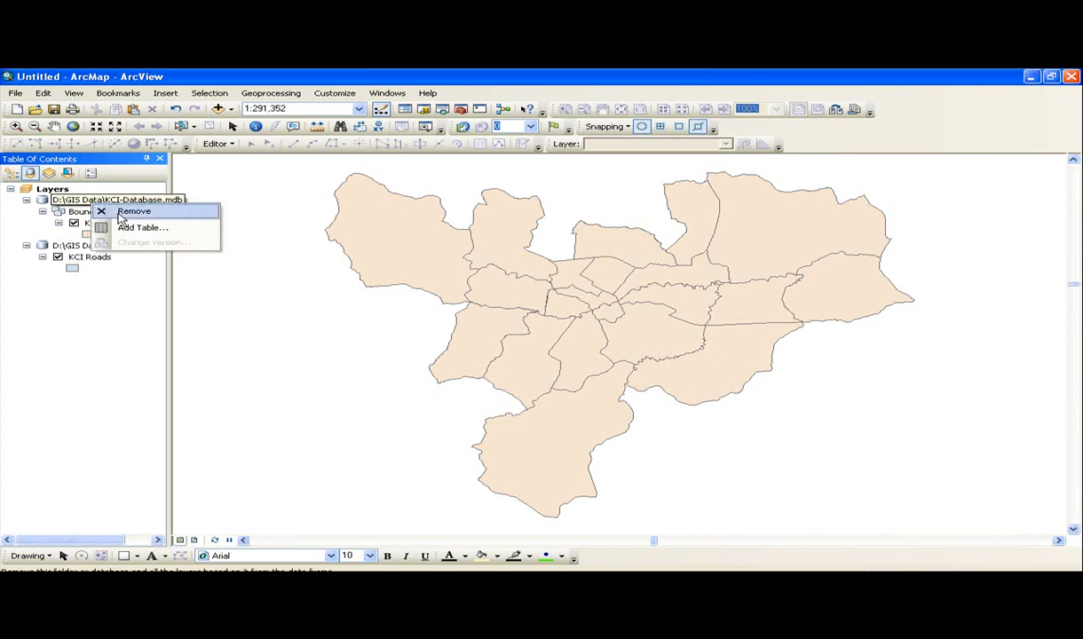
{"action": "left_click", "coordinate": [131, 212]}
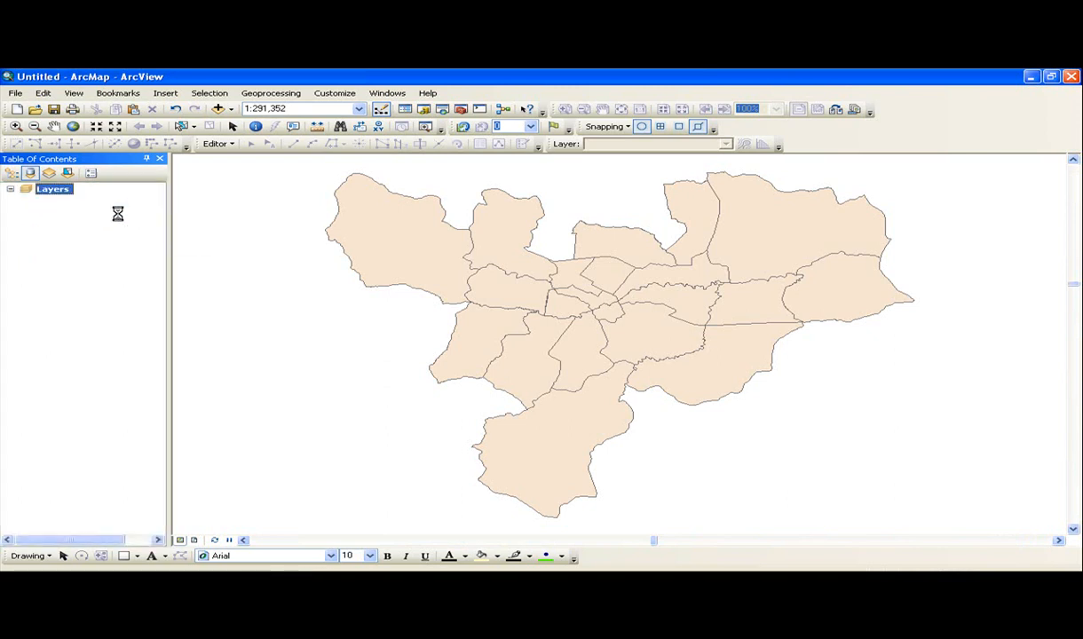
Step: List the map's layers by drawing order and check the KCI_Rds feature class in ArcCatalog before returning to ArcMap
{"action": "left_click", "coordinate": [57, 212]}
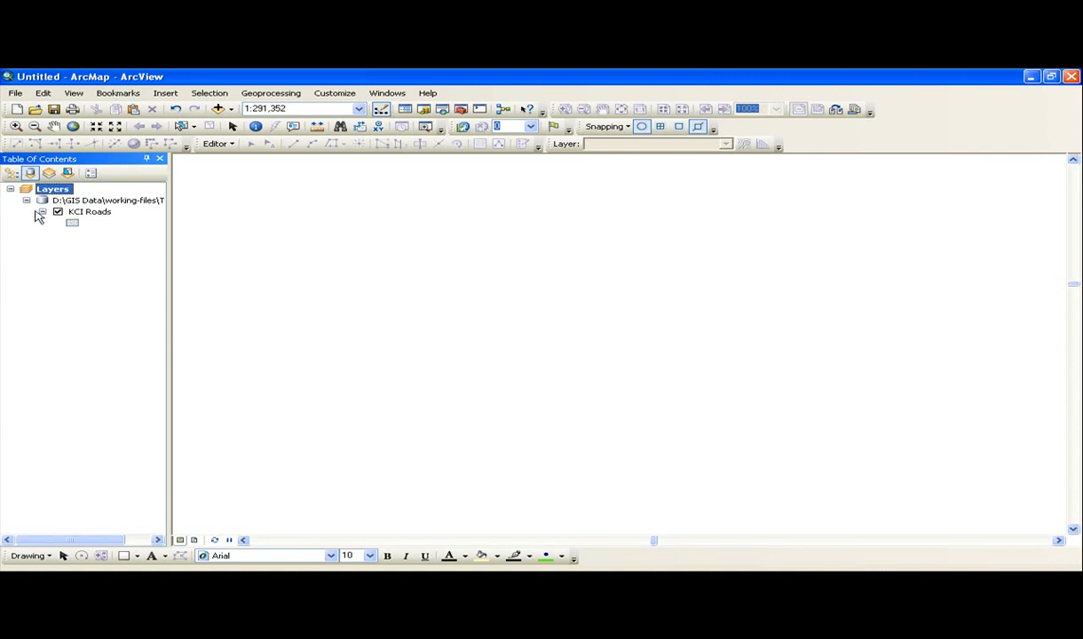
{"action": "left_click", "coordinate": [12, 173]}
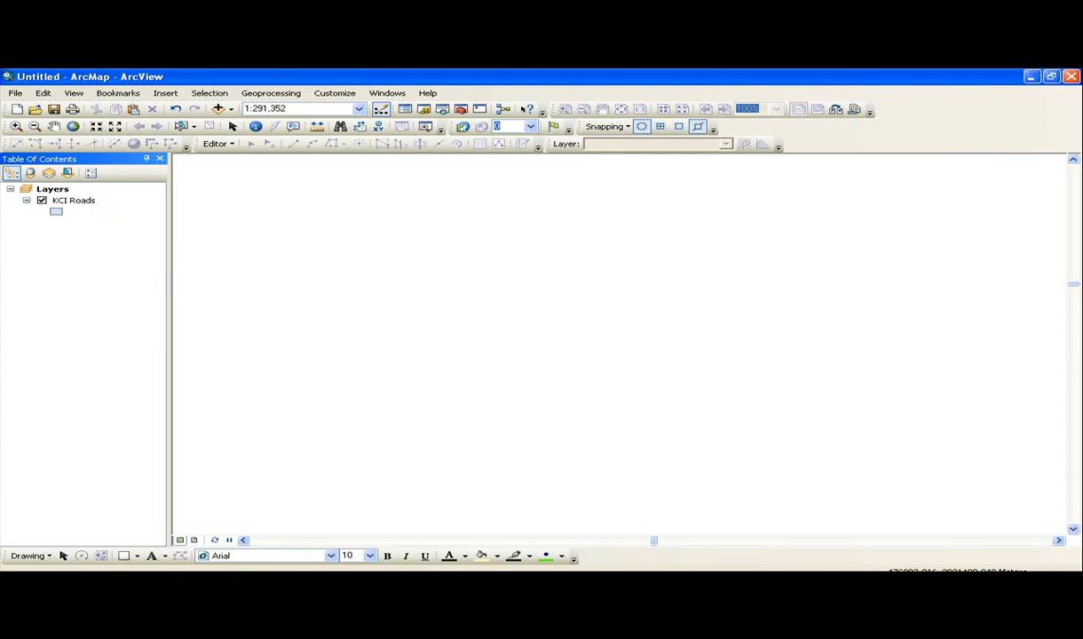
{"action": "key", "text": "alt+Tab"}
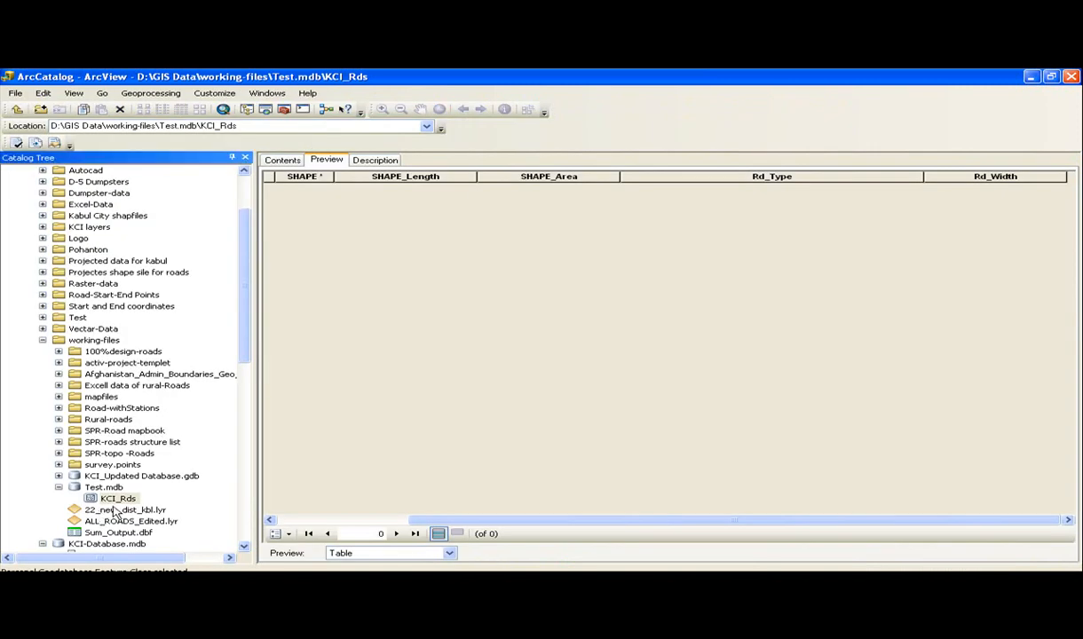
{"action": "key", "text": "alt+Tab"}
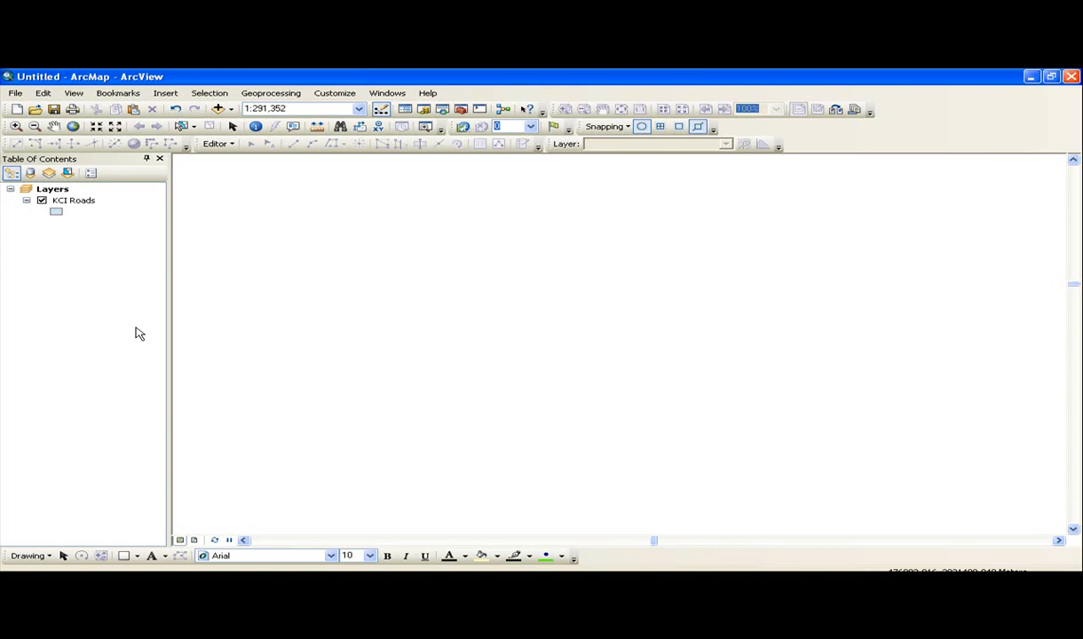
Step: Open the layer properties of KCI Roads, view its general settings such as the layer name, and close them without changes
{"action": "left_click", "coordinate": [71, 203]}
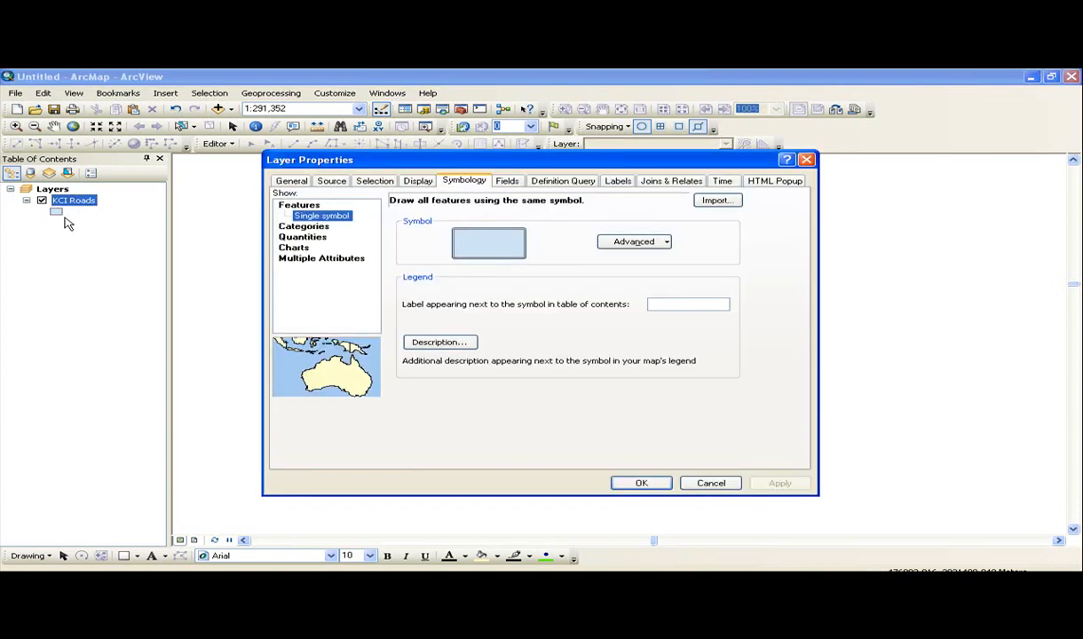
{"action": "left_click", "coordinate": [290, 181]}
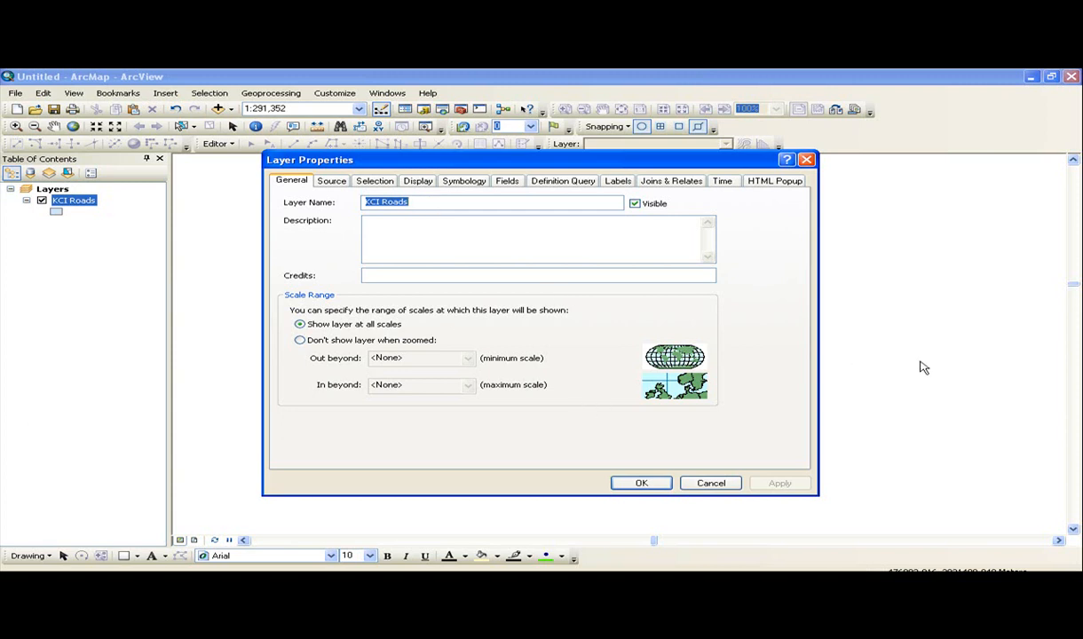
{"action": "left_click", "coordinate": [663, 484]}
{"action": "left_click", "coordinate": [707, 481]}
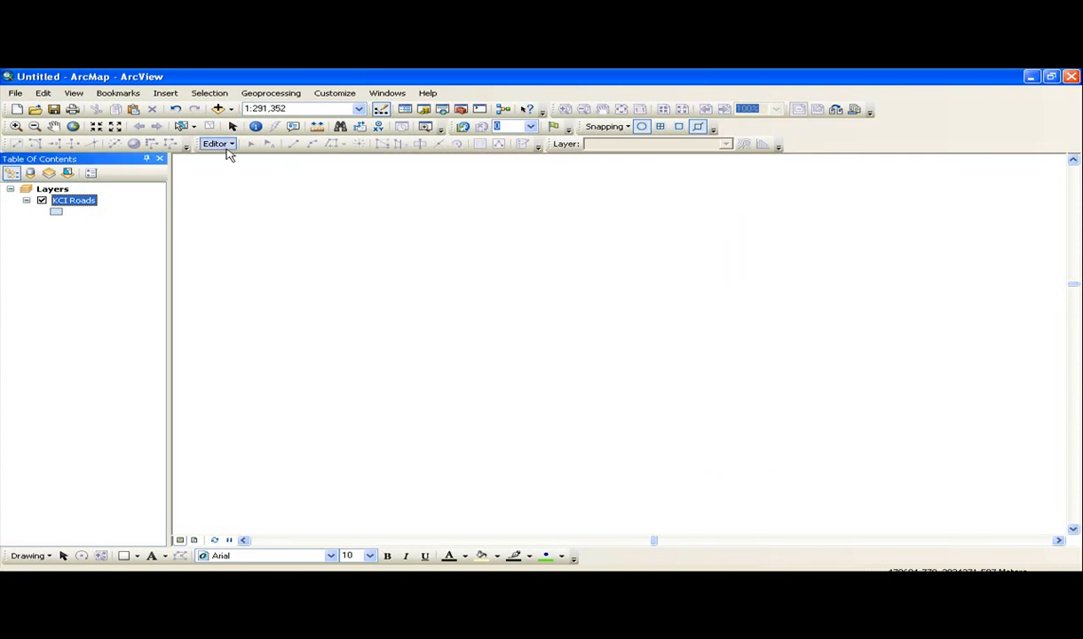
Step: Start an edit session for the KCI Roads layer
{"action": "left_click", "coordinate": [222, 147]}
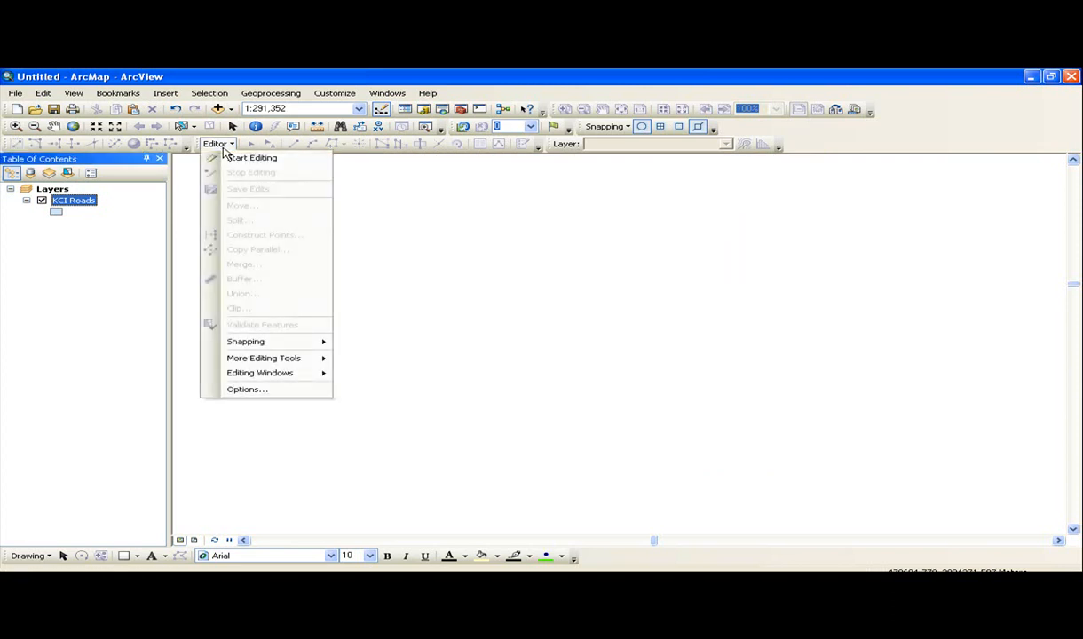
{"action": "left_click", "coordinate": [231, 161]}
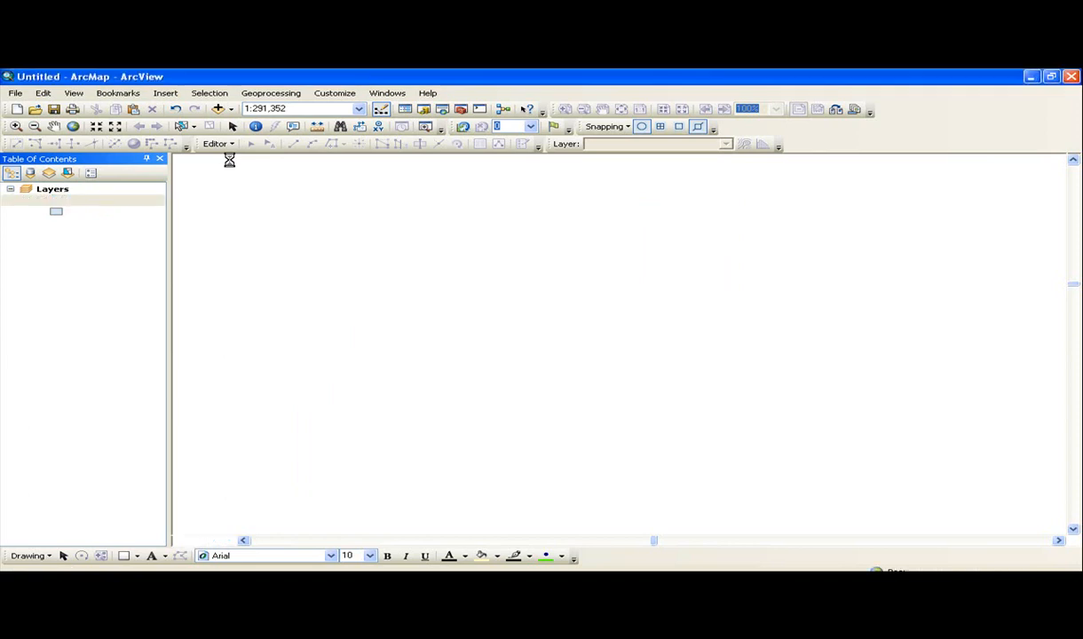
Step: Hide the Snapping toolbar and display it again
{"action": "left_click", "coordinate": [216, 144]}
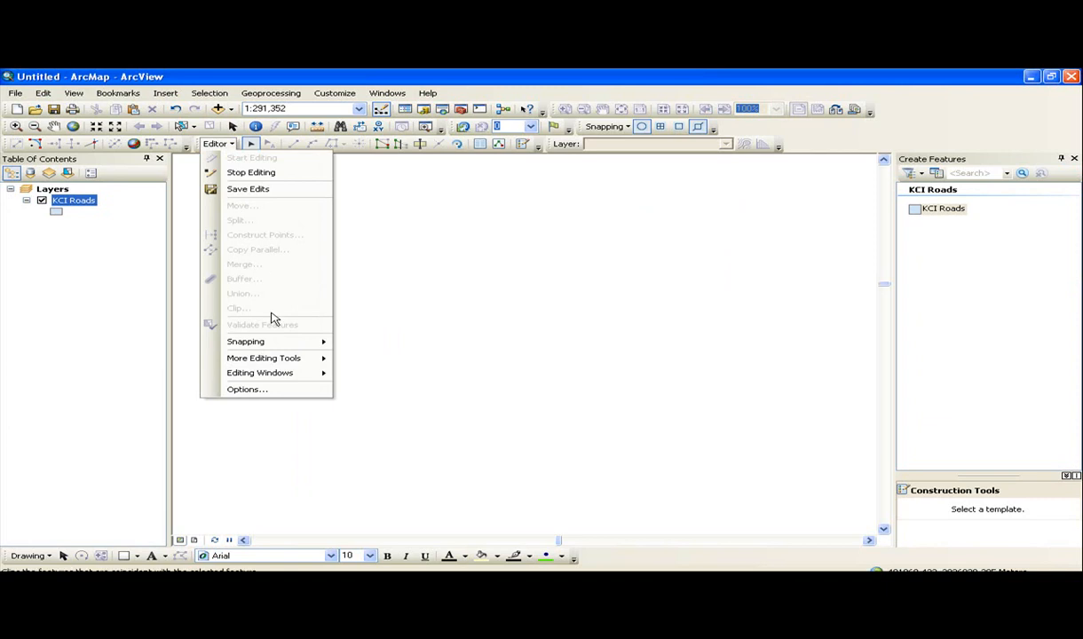
{"action": "mouse_move", "coordinate": [279, 342]}
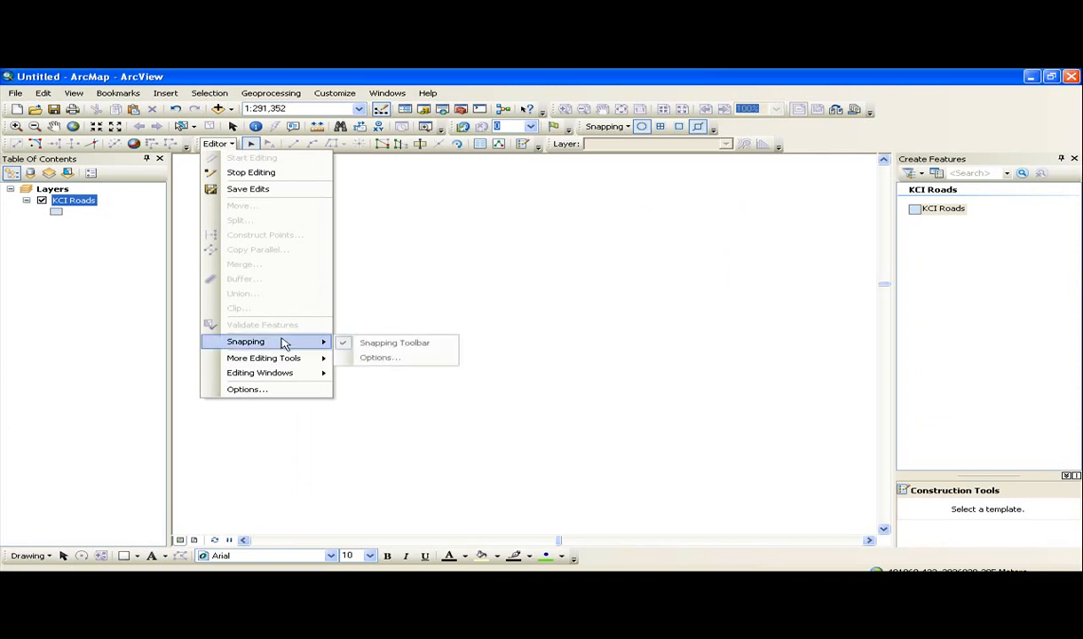
{"action": "left_click", "coordinate": [376, 344]}
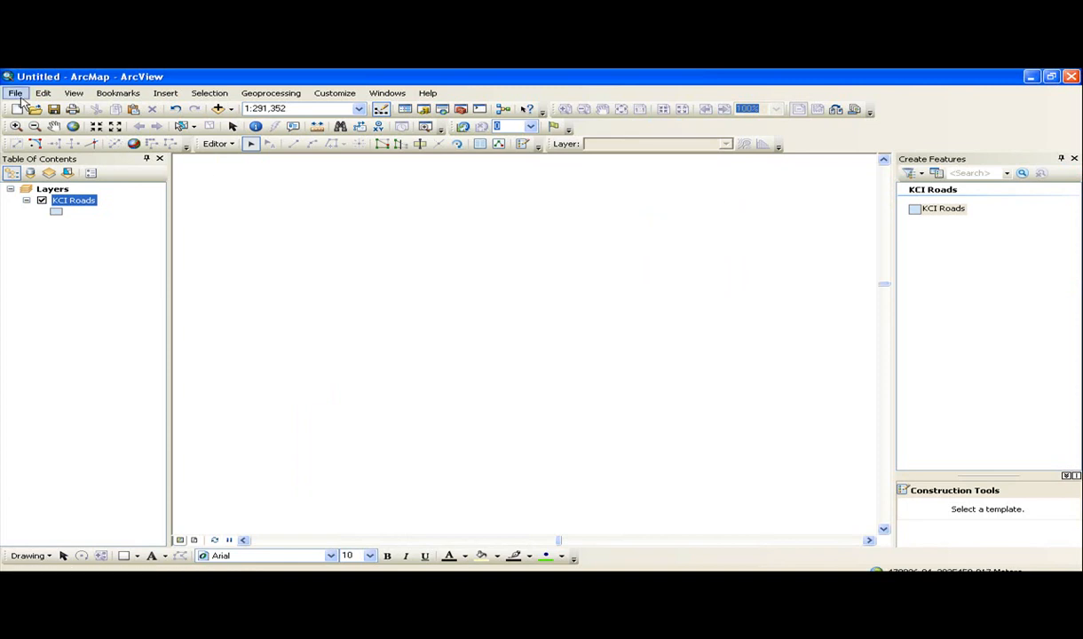
{"action": "left_click", "coordinate": [215, 143]}
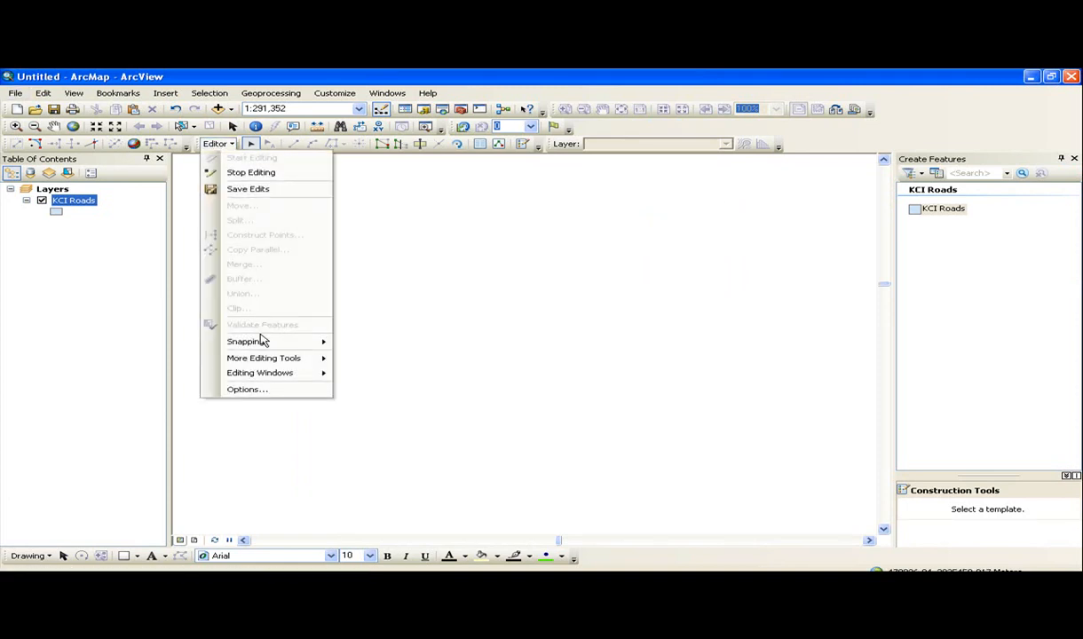
{"action": "mouse_move", "coordinate": [324, 344]}
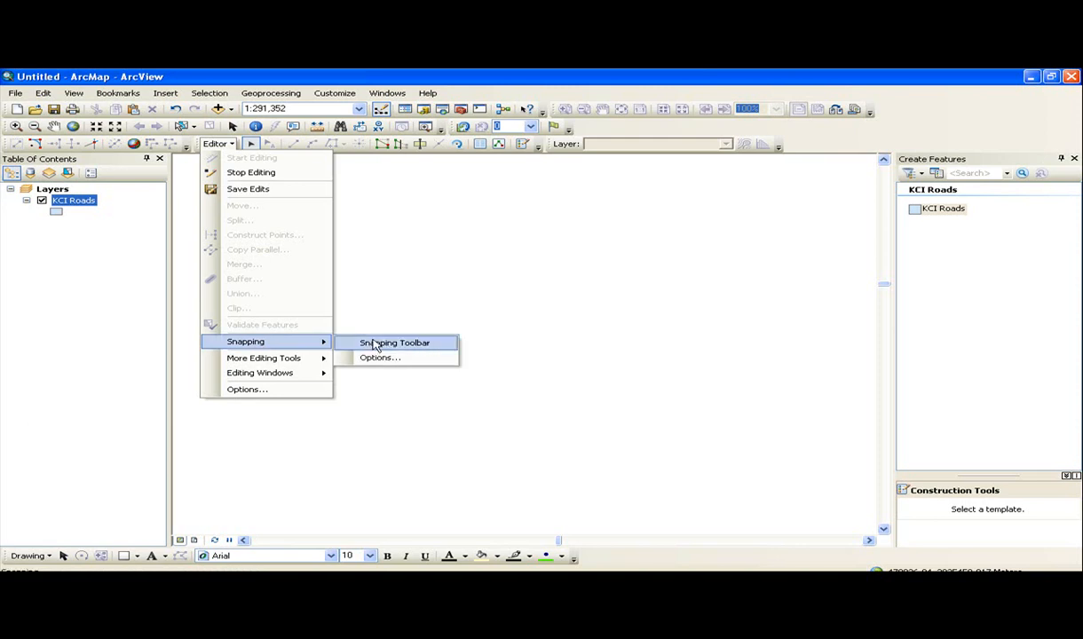
{"action": "left_click", "coordinate": [375, 347]}
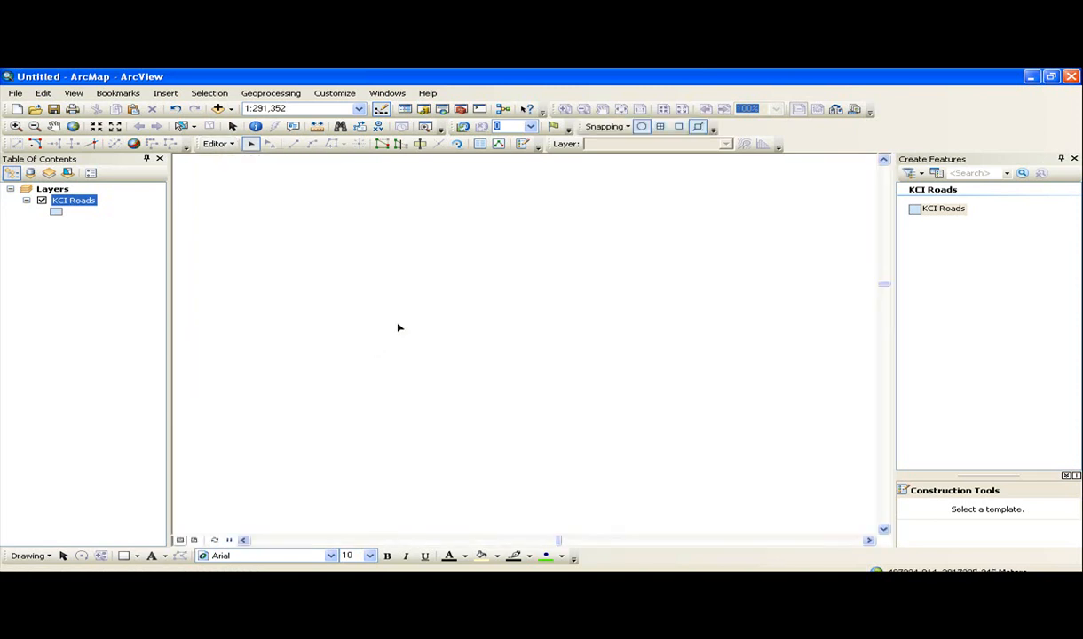
Step: Choose the KCI Roads feature template and draw a four-sided polygon with straight segments in the middle of the map
{"action": "left_click", "coordinate": [641, 127]}
{"action": "left_click", "coordinate": [936, 209]}
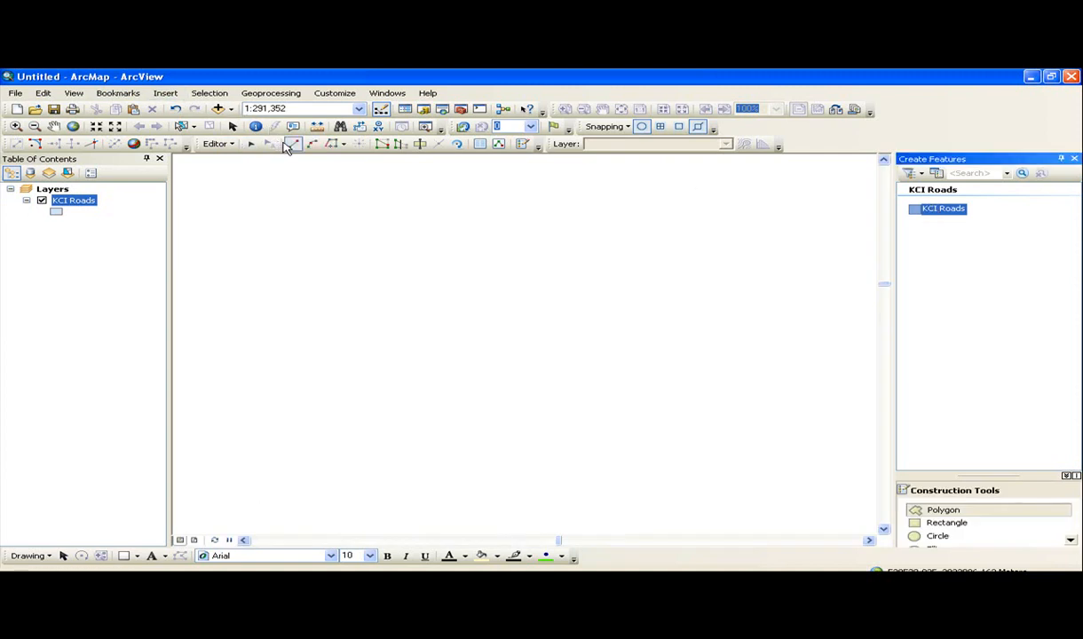
{"action": "left_click", "coordinate": [289, 146]}
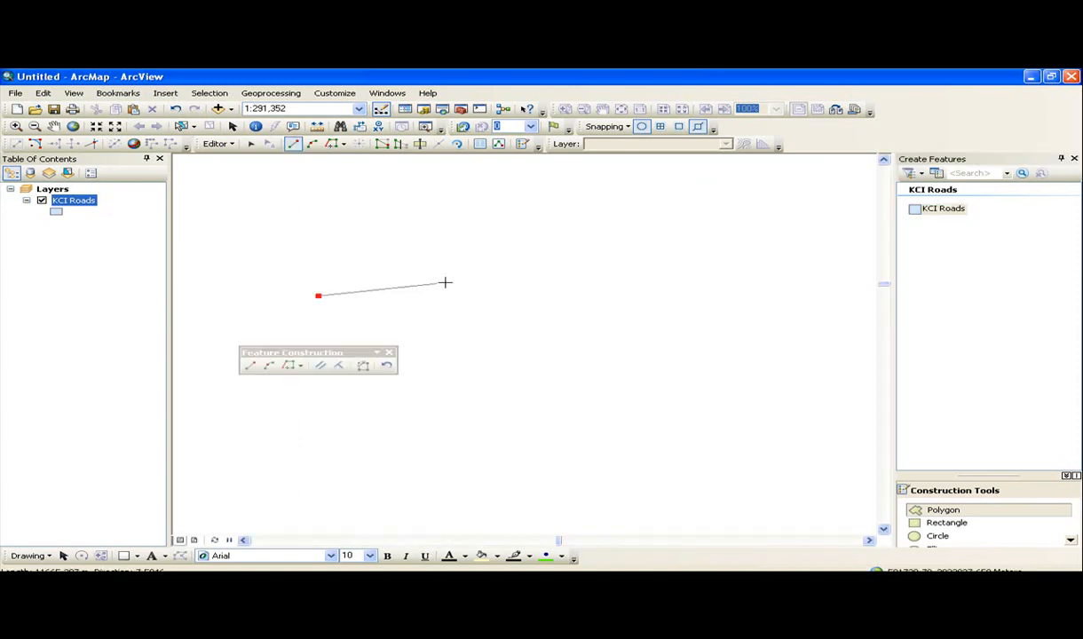
{"action": "double_click", "coordinate": [596, 252]}
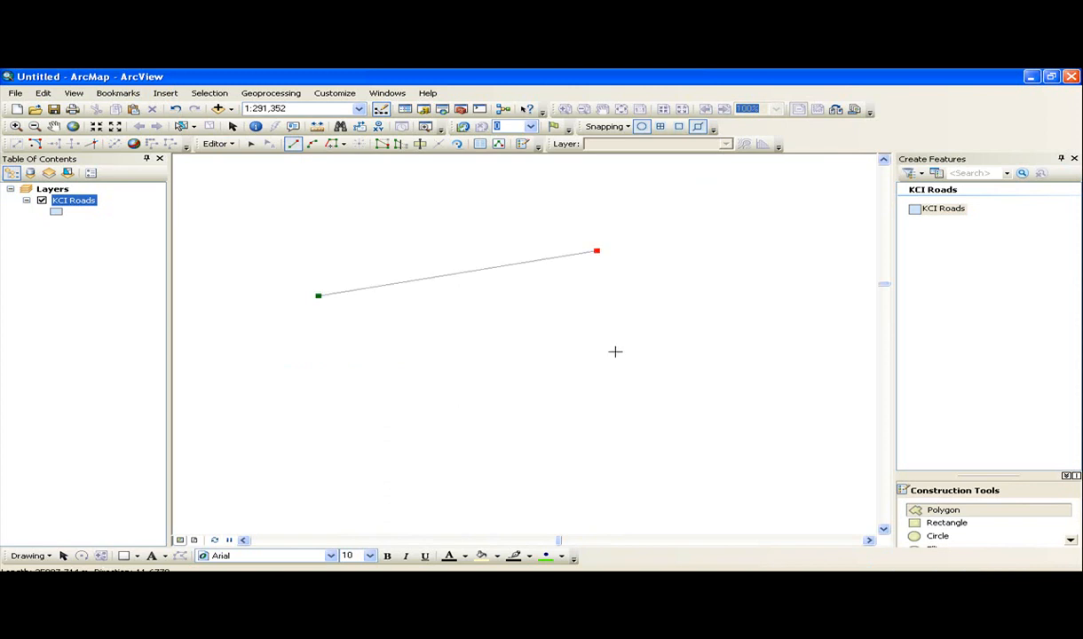
{"action": "left_click", "coordinate": [615, 355]}
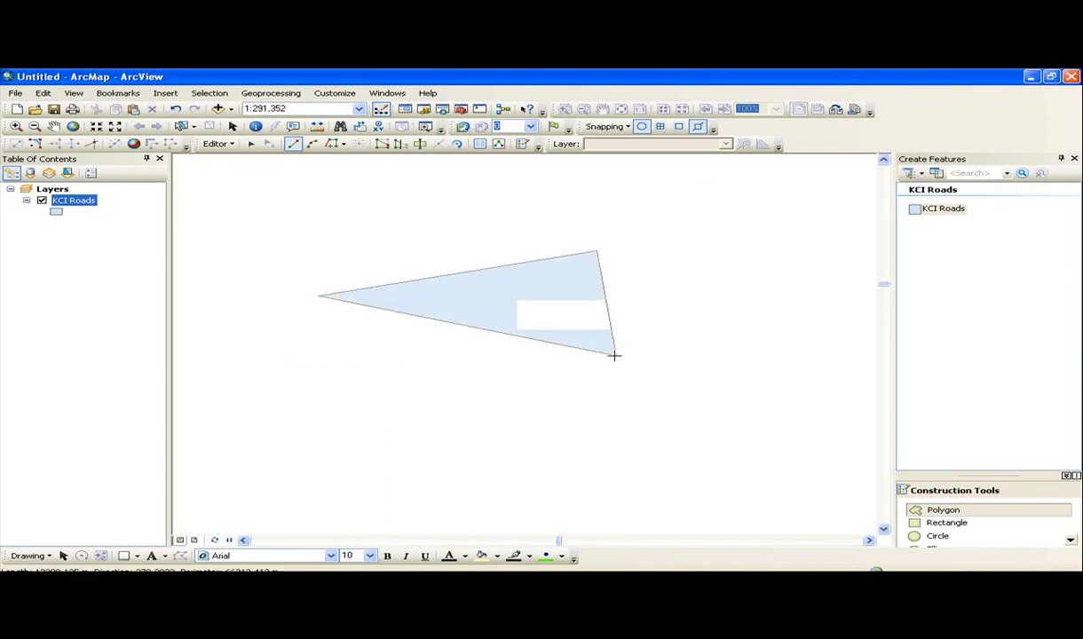
{"action": "double_click", "coordinate": [308, 388]}
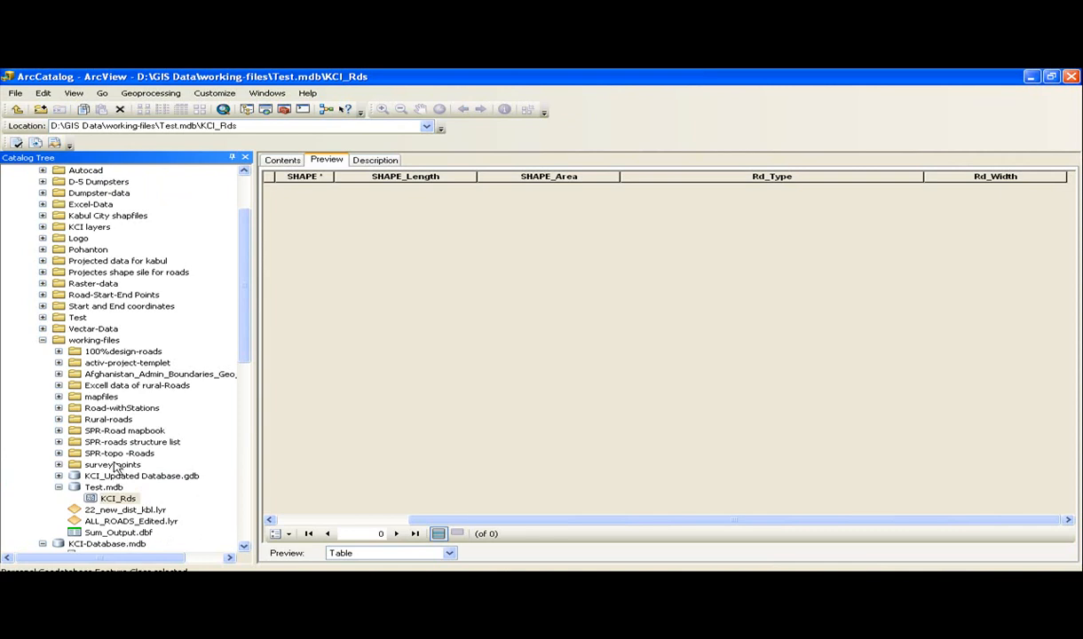
Step: Check the Rural-roads folder under working-files in ArcCatalog and return to ArcMap
{"action": "double_click", "coordinate": [125, 422]}
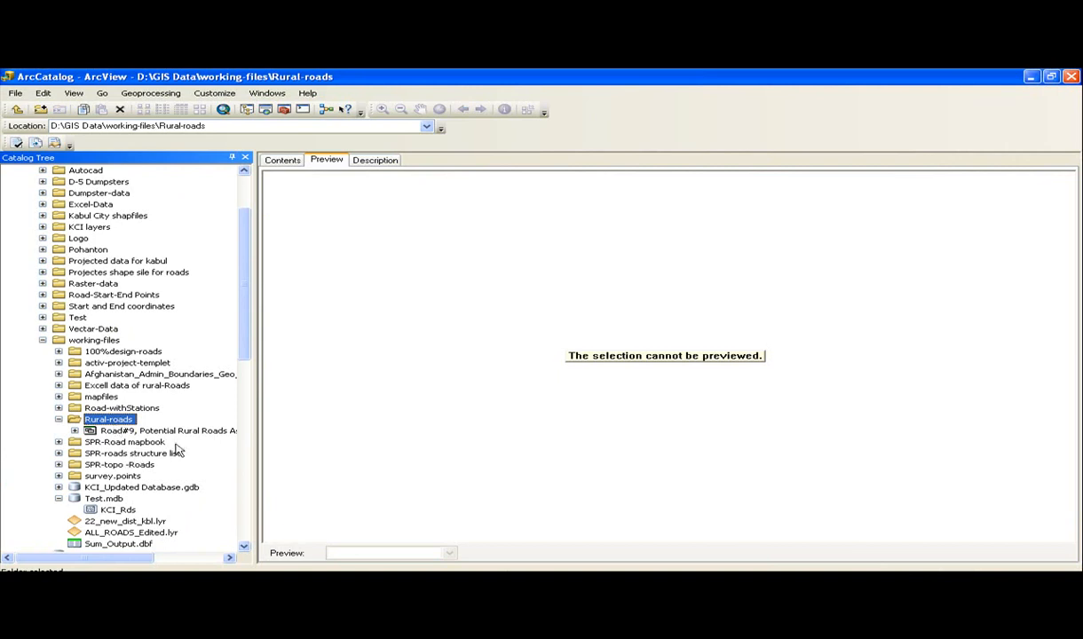
{"action": "left_click", "coordinate": [256, 581]}
{"action": "left_click", "coordinate": [312, 579]}
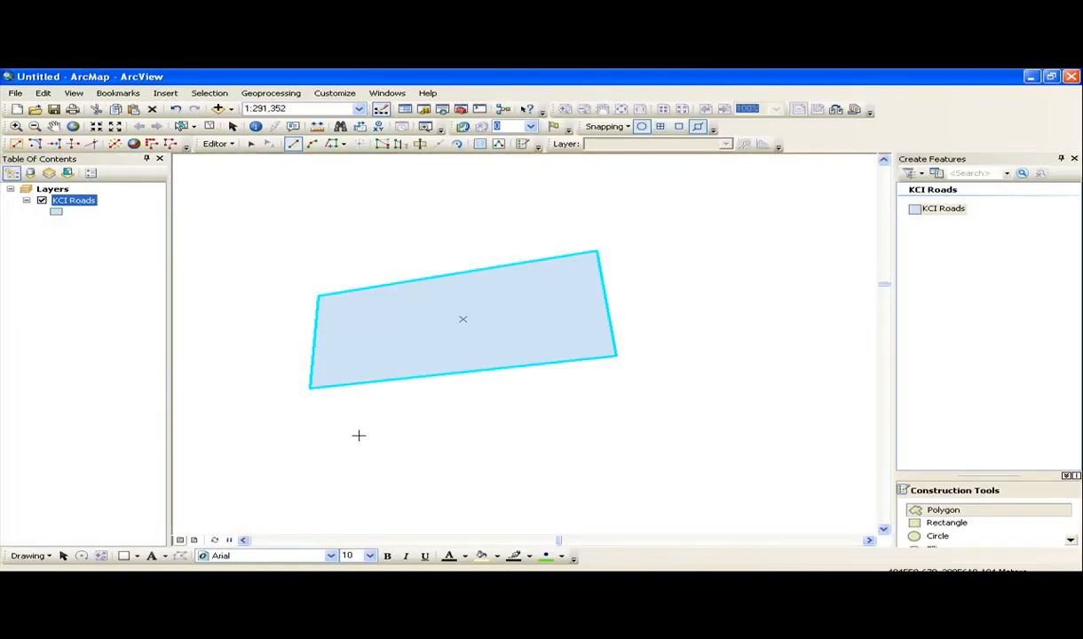
Step: Draw a second four-sided polygon below the first, with its upper edge constrained parallel to the first polygon's lower edge
{"action": "left_click", "coordinate": [308, 452]}
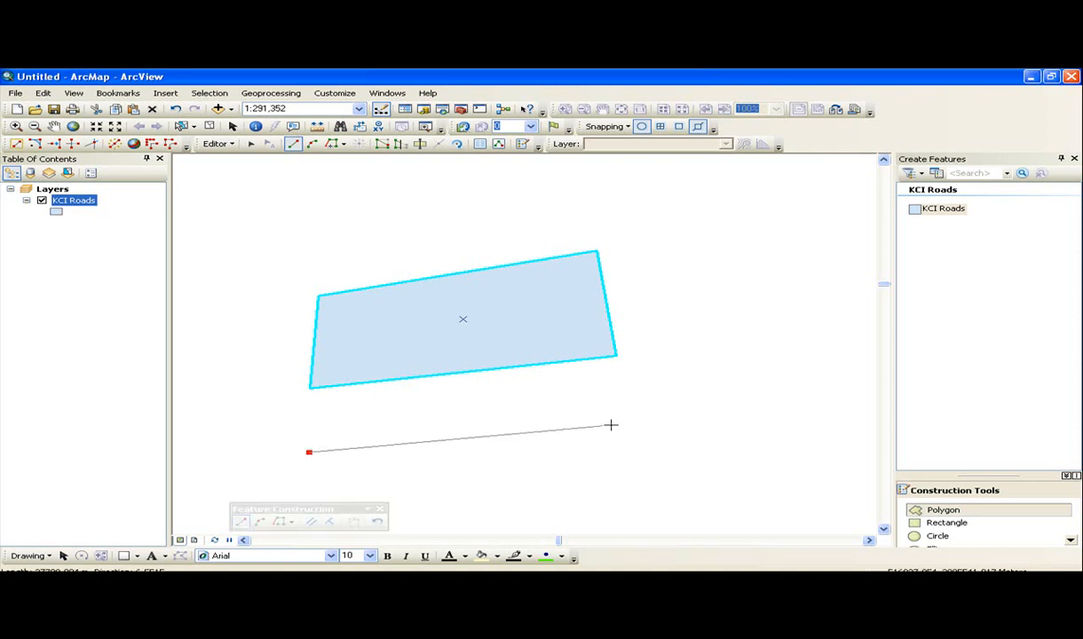
{"action": "right_click", "coordinate": [544, 366]}
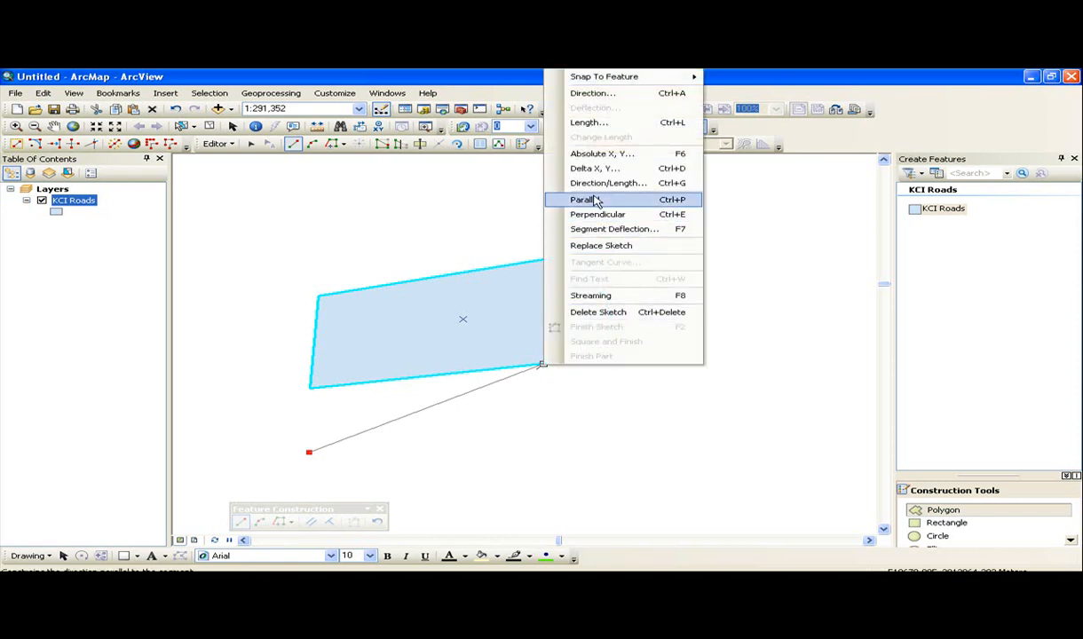
{"action": "left_click", "coordinate": [594, 200]}
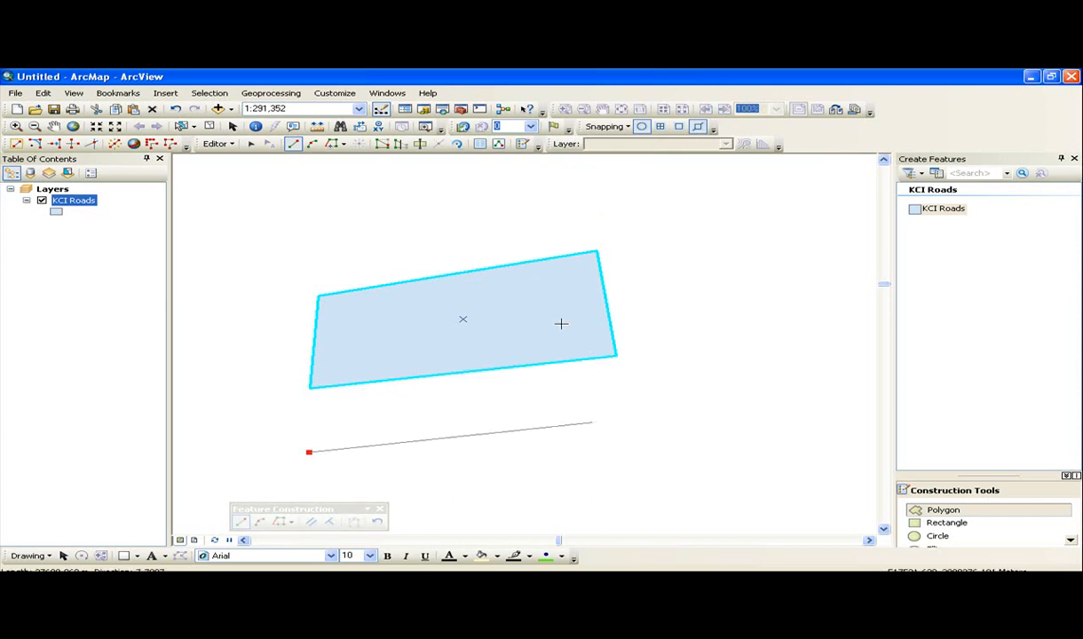
{"action": "left_click", "coordinate": [667, 419]}
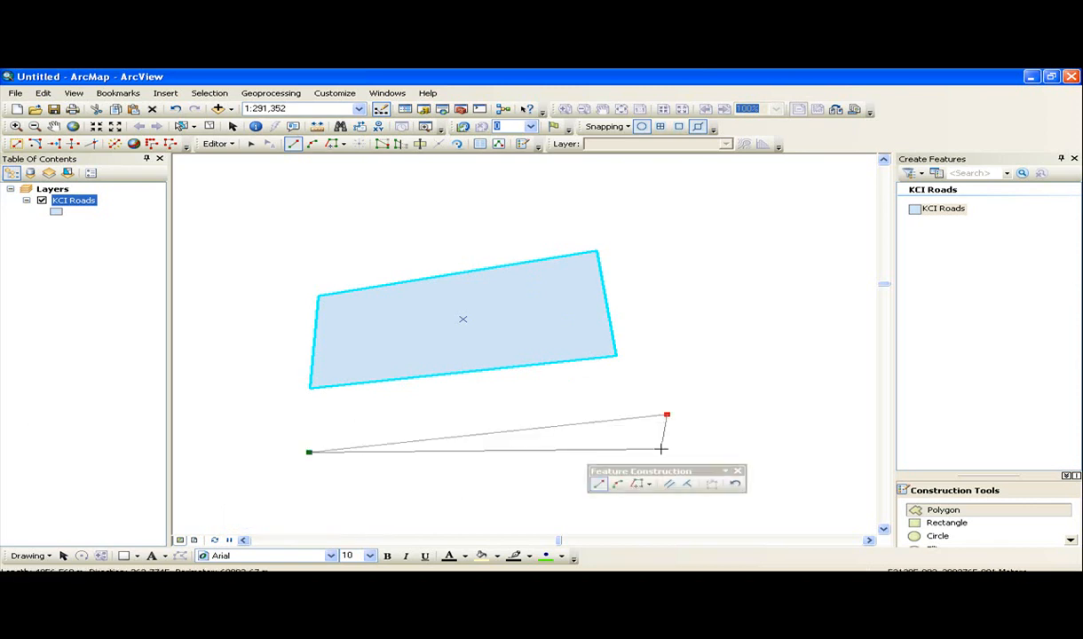
{"action": "left_click", "coordinate": [660, 455]}
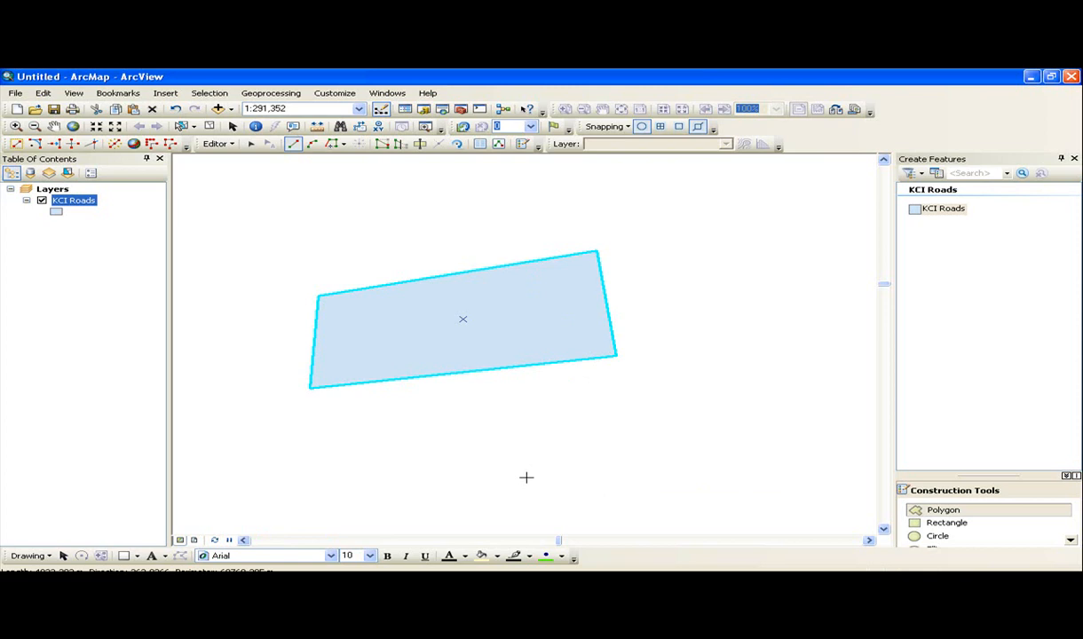
{"action": "left_click", "coordinate": [275, 507]}
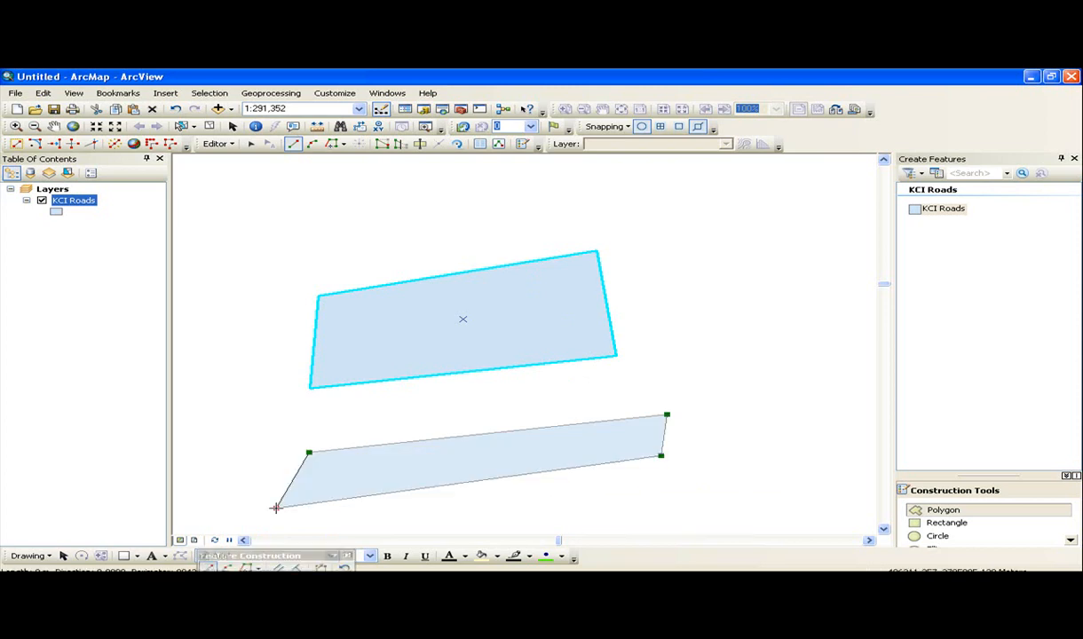
{"action": "key", "text": "F2"}
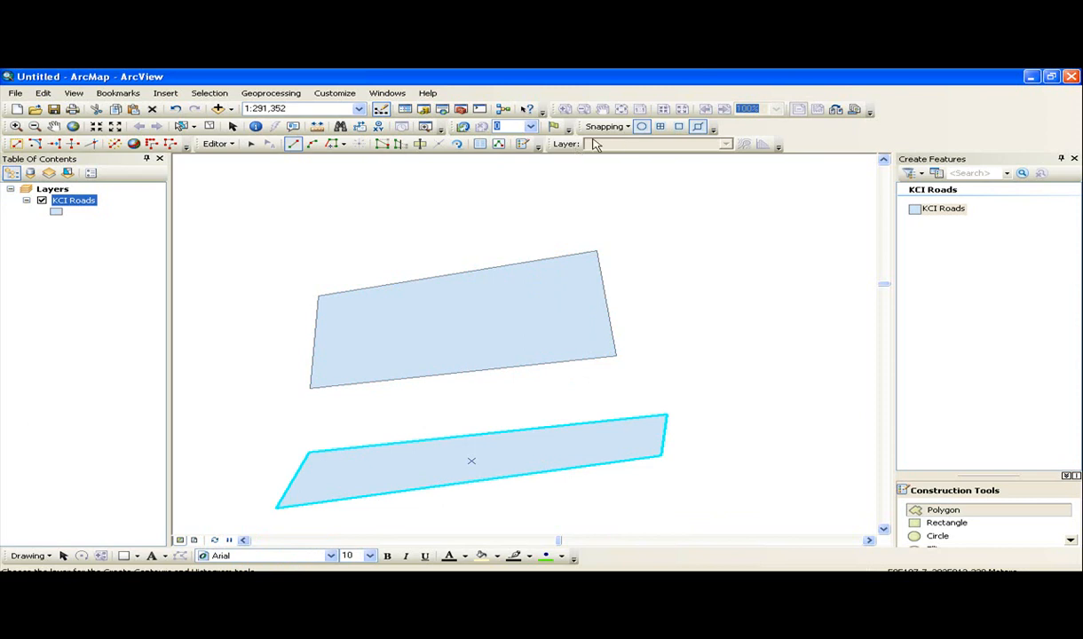
Step: Float the Snapping toolbar over the map with end snapping enabled, and look through its additional snapping options
{"action": "left_click_drag", "start_coordinate": [581, 126], "coordinate": [638, 230]}
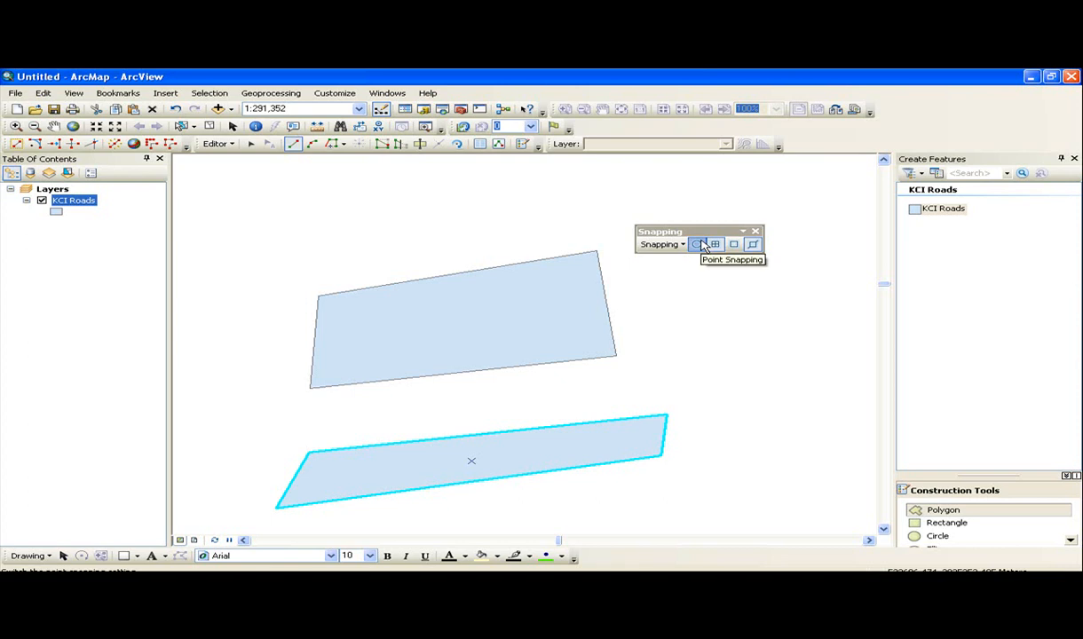
{"action": "left_click", "coordinate": [751, 244]}
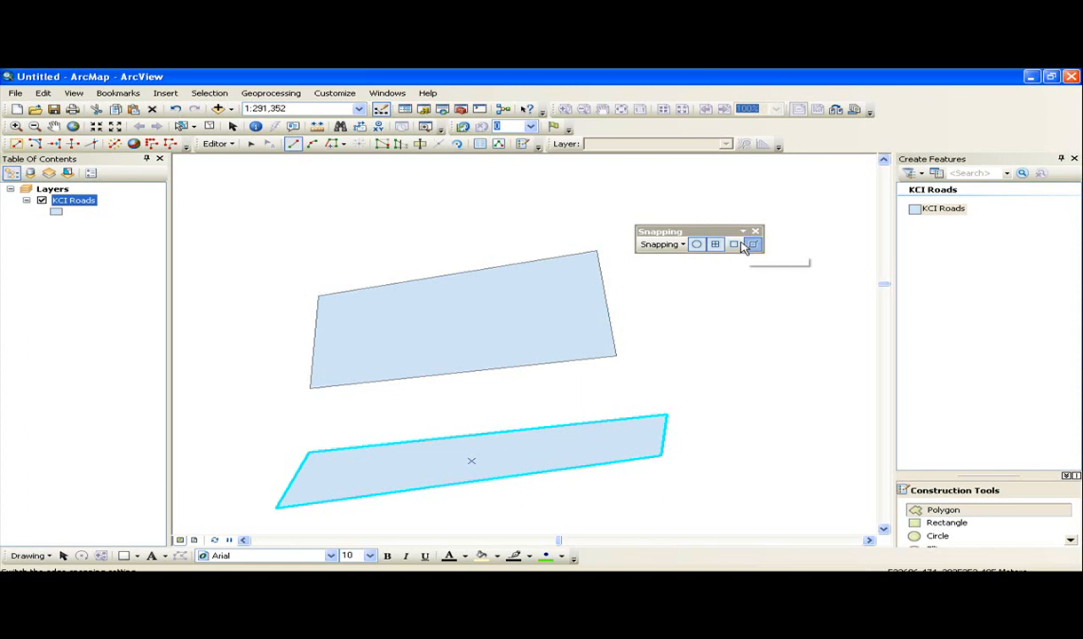
{"action": "left_click", "coordinate": [680, 245]}
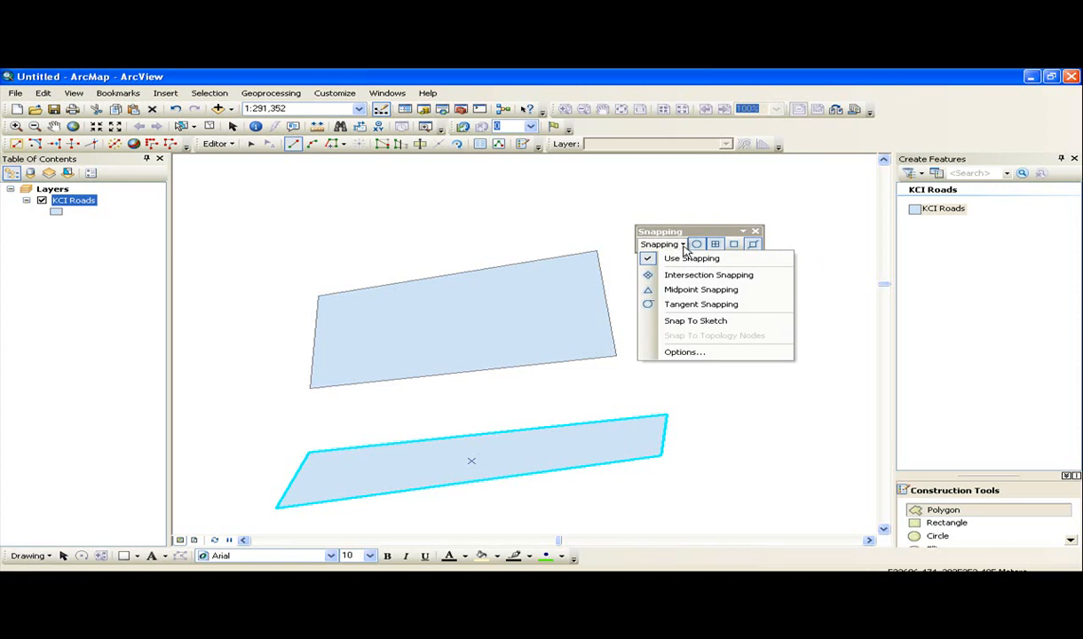
Step: Draw a third four-sided KCI Roads polygon above the first one and finish its sketch
{"action": "left_click", "coordinate": [278, 197]}
{"action": "left_click", "coordinate": [623, 175]}
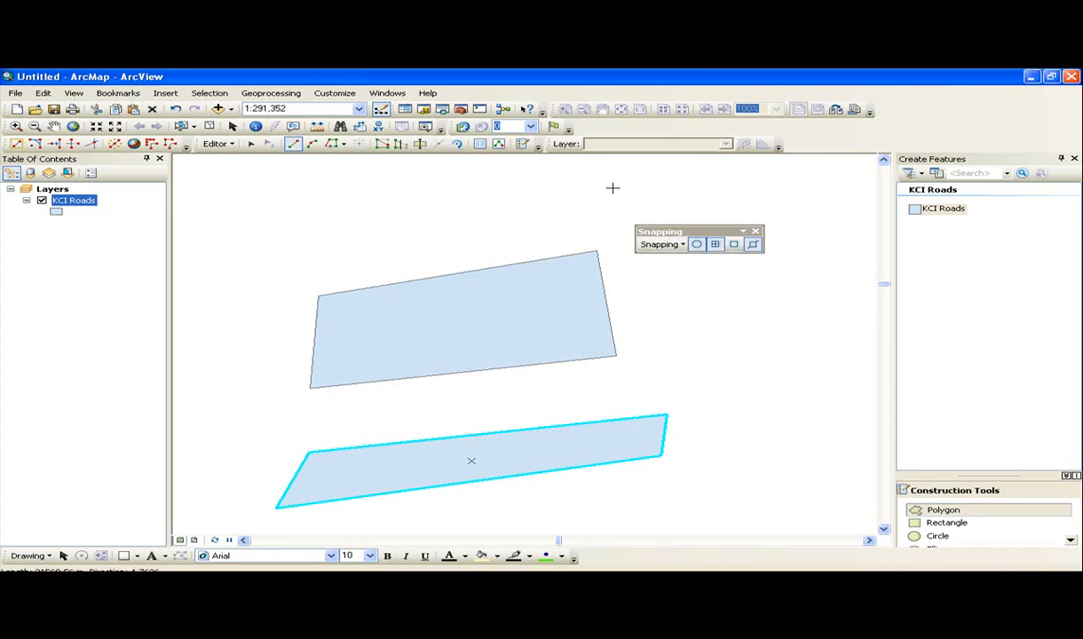
{"action": "left_click", "coordinate": [456, 223]}
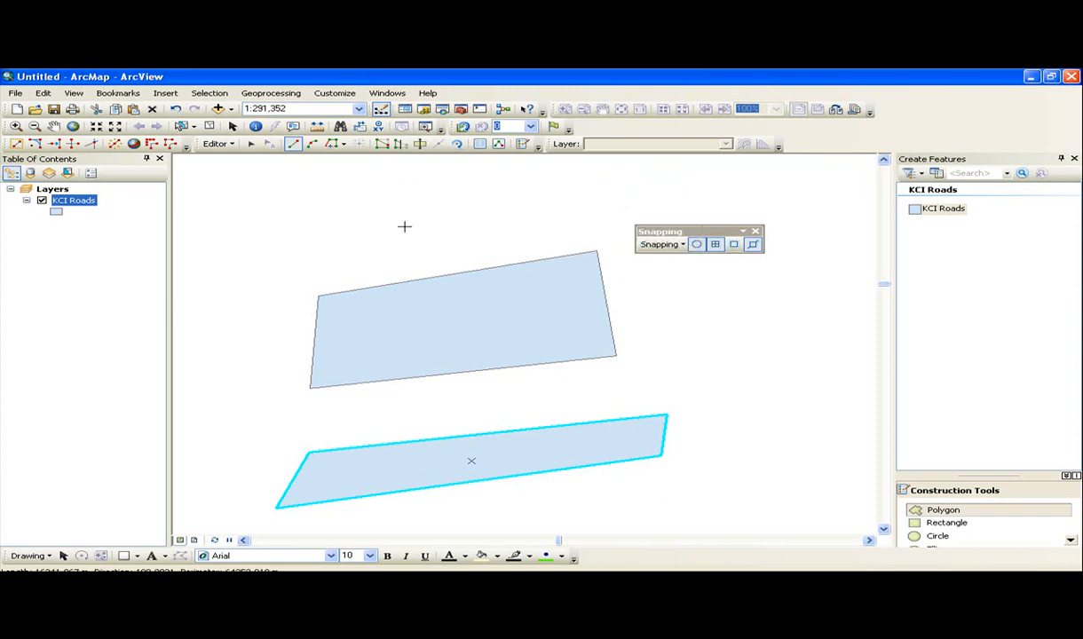
{"action": "left_click", "coordinate": [231, 242]}
{"action": "key", "text": "F2"}
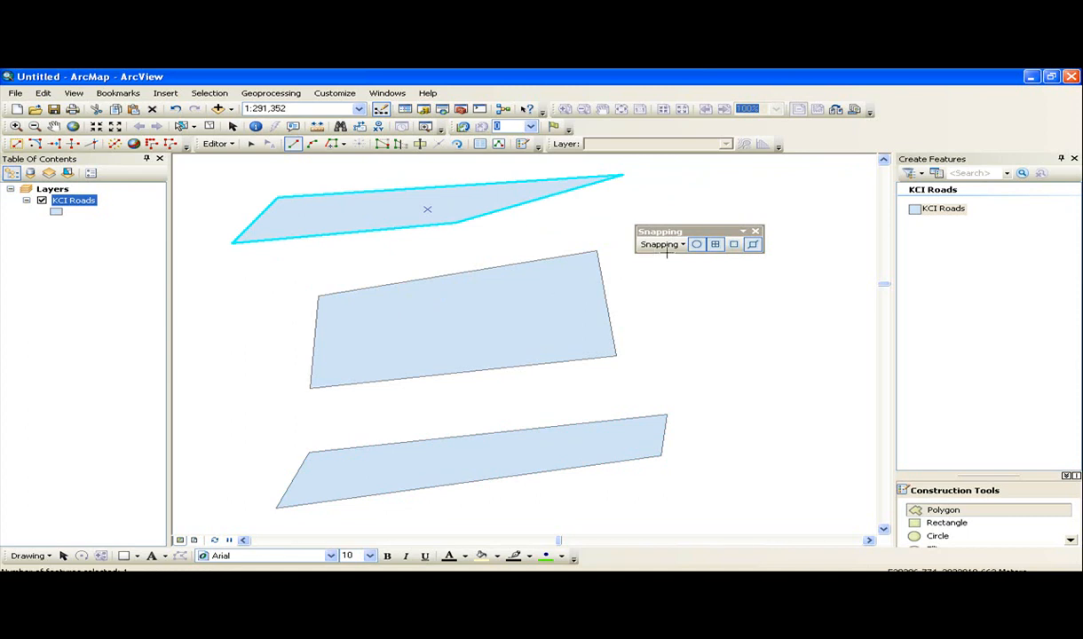
Step: Enable midpoint snapping in the Snapping toolbar's additional options
{"action": "left_click", "coordinate": [664, 244]}
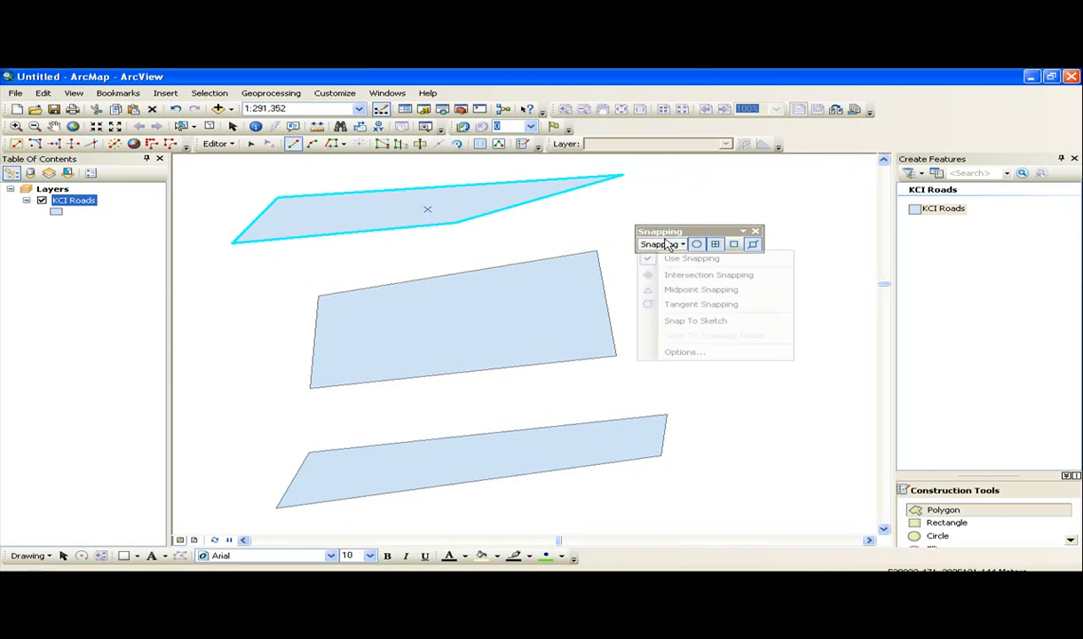
{"action": "left_click", "coordinate": [680, 288]}
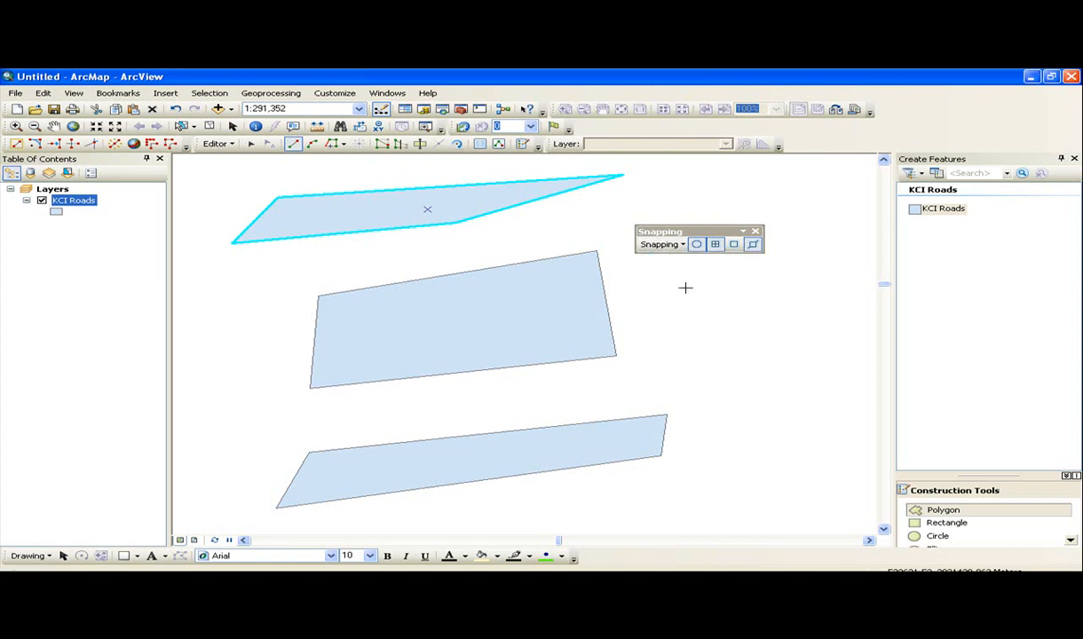
Step: Try sketching a polygon from the middle polygon's upper-left corner to the upper polygon's lower edge, and discard the sketch
{"action": "left_click", "coordinate": [317, 296]}
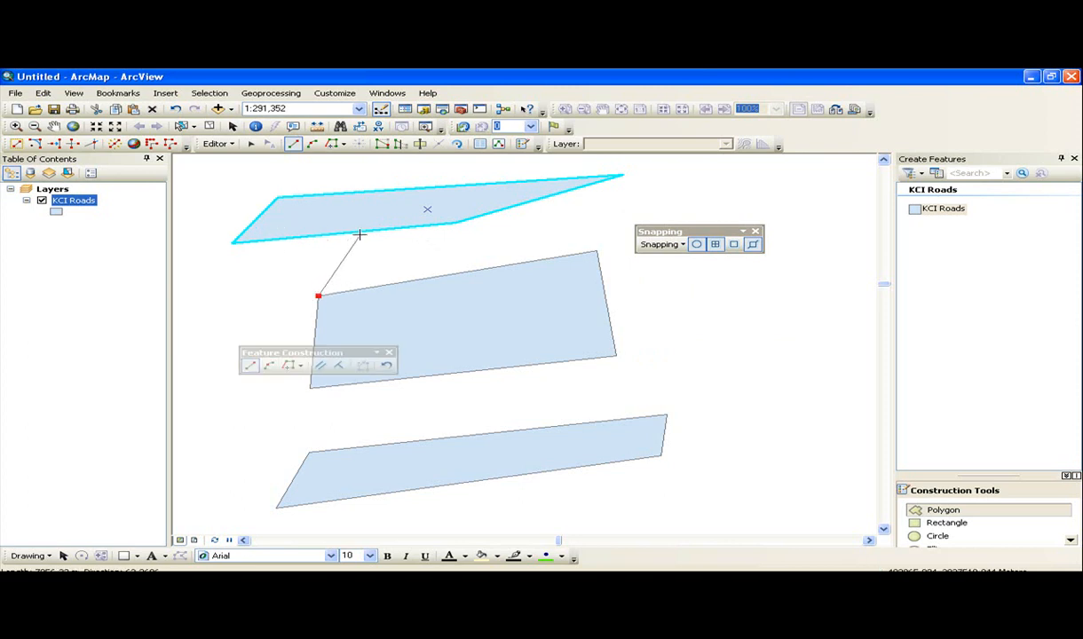
{"action": "key", "text": "Escape"}
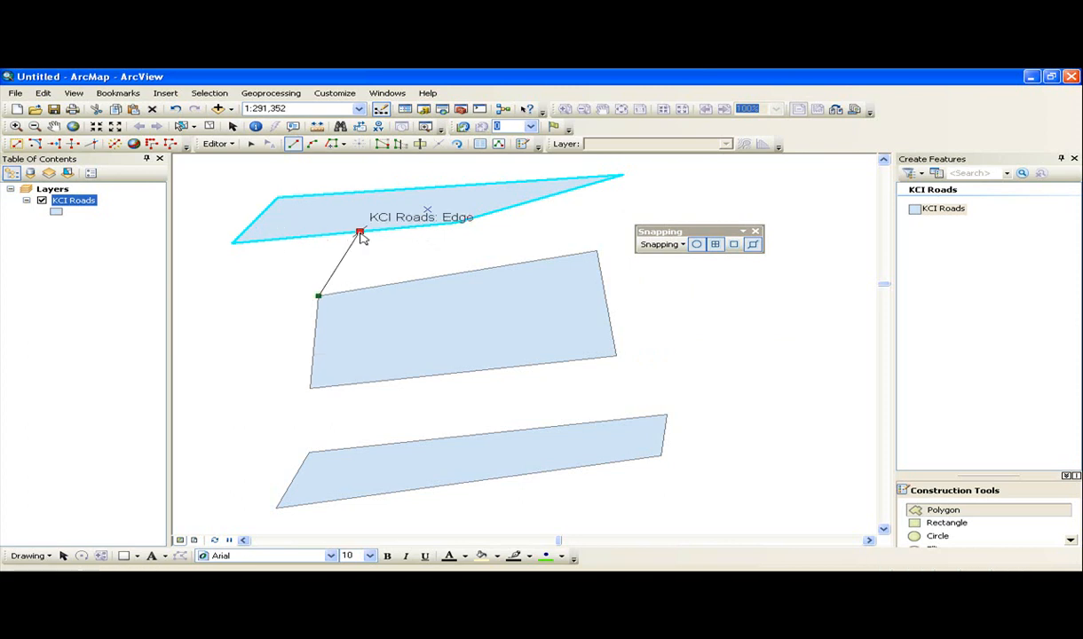
{"action": "left_click", "coordinate": [360, 231]}
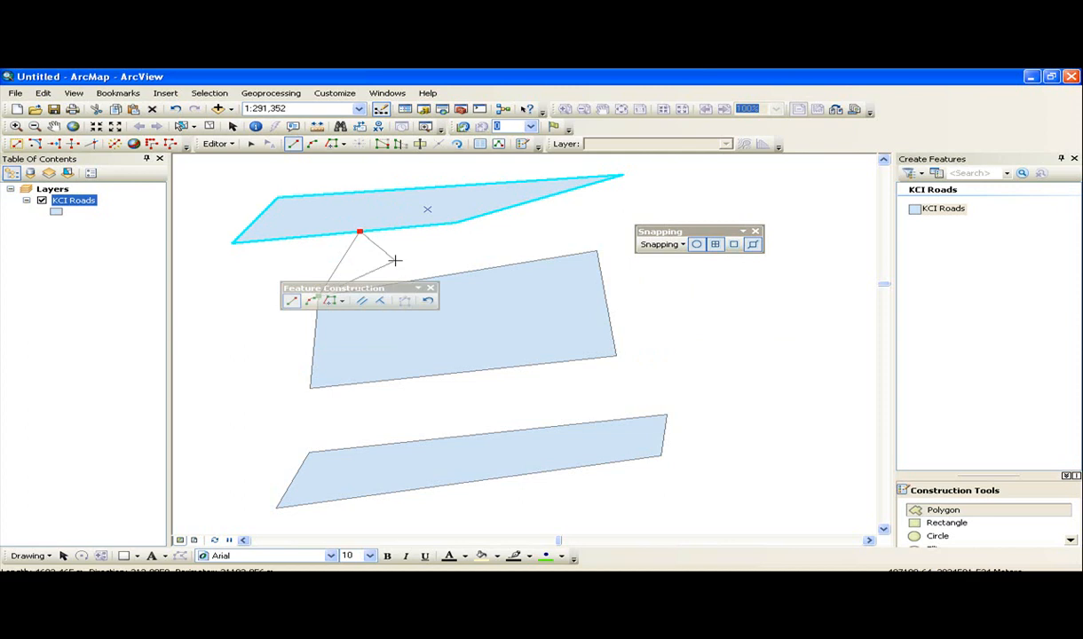
{"action": "key", "text": "Escape"}
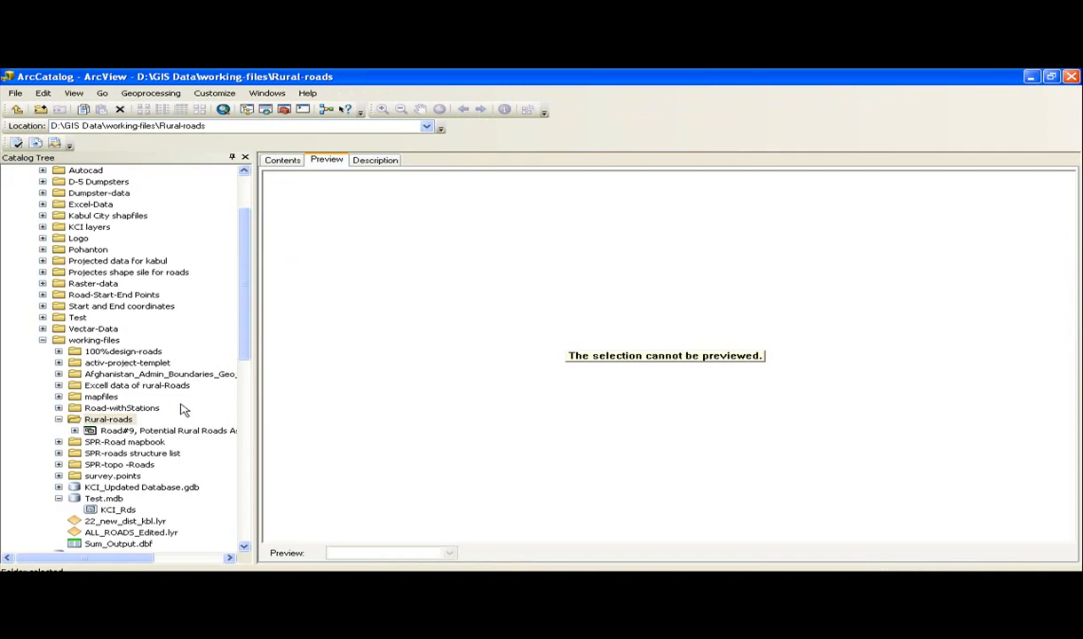
Step: Switch to ArcCatalog and start a new feature class in the Test.mdb geodatabase under working-files
{"action": "left_click", "coordinate": [131, 417]}
{"action": "left_click", "coordinate": [117, 490]}
{"action": "left_click", "coordinate": [107, 500]}
{"action": "left_click", "coordinate": [404, 407]}
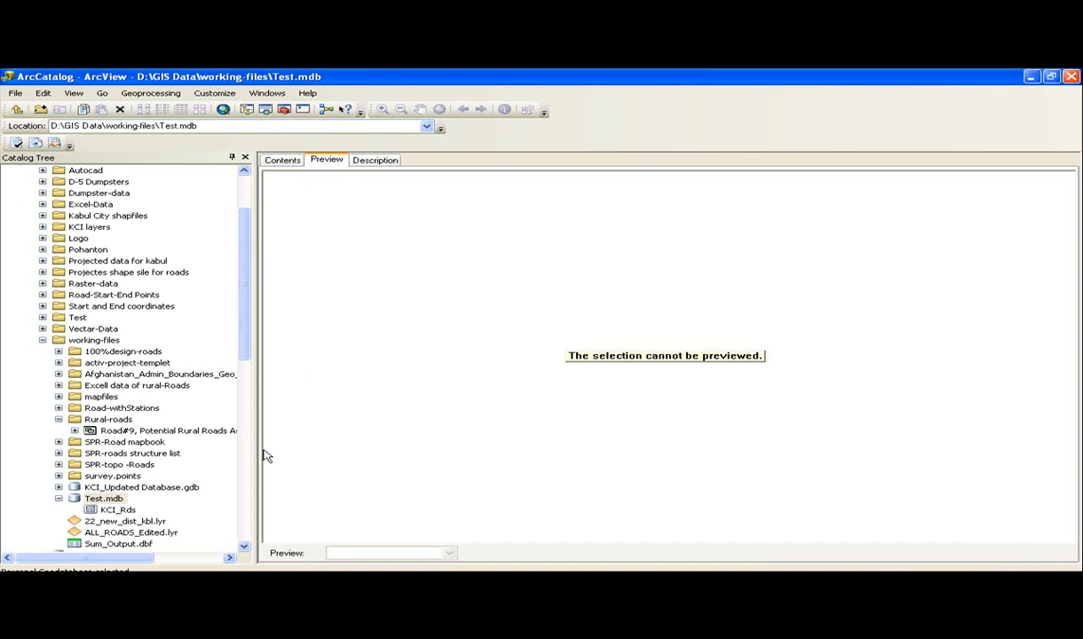
{"action": "left_click", "coordinate": [100, 499]}
{"action": "right_click", "coordinate": [99, 498]}
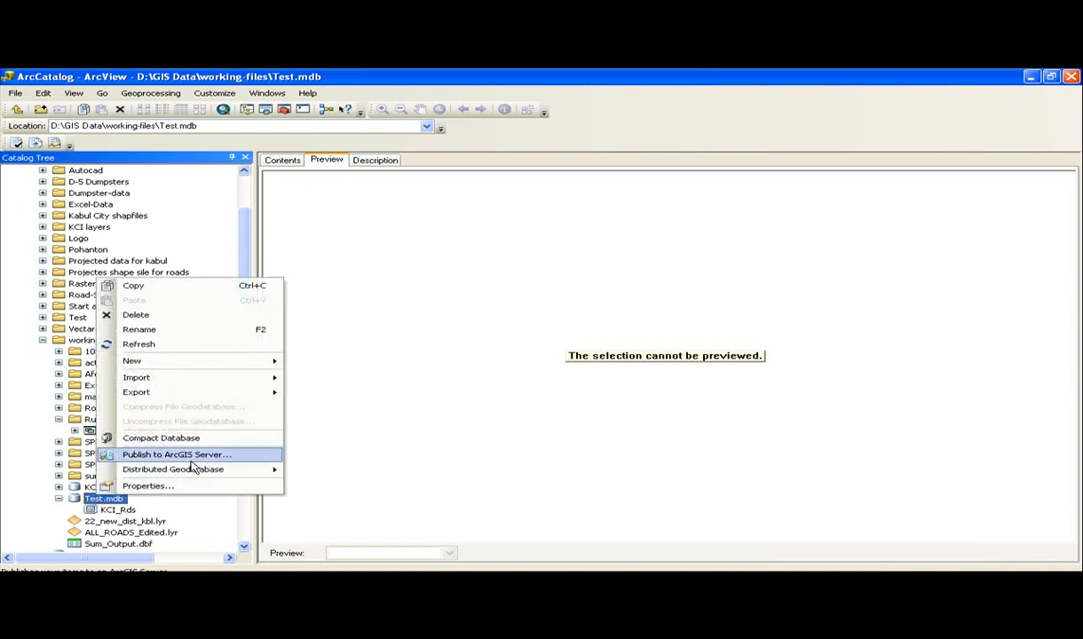
{"action": "mouse_move", "coordinate": [232, 362]}
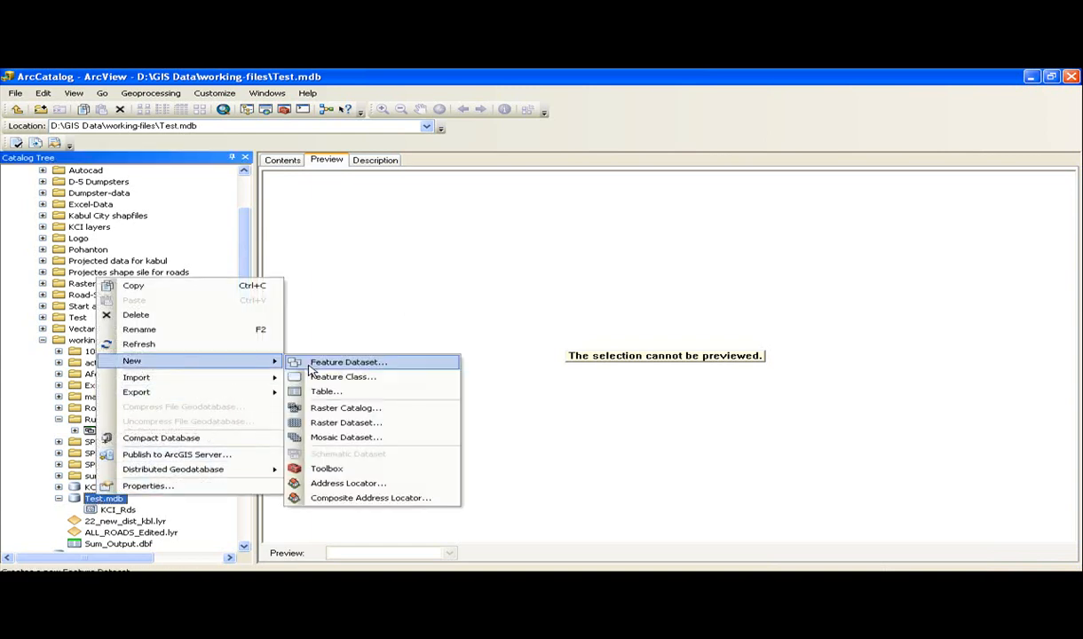
{"action": "left_click", "coordinate": [312, 377]}
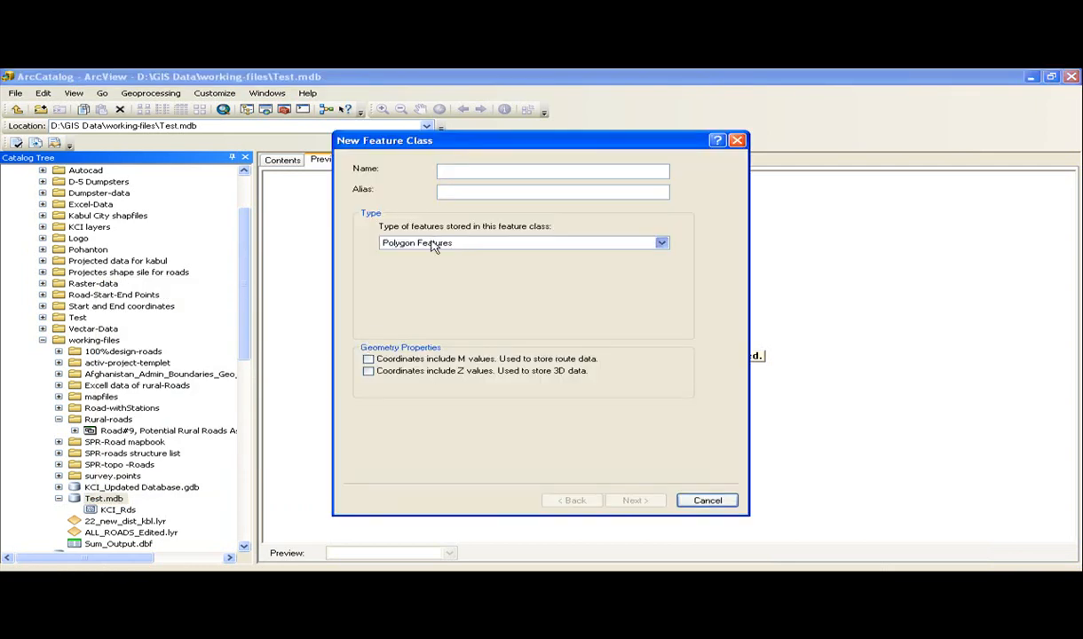
Step: Set the new feature class to store Line Features, name it roads, and continue to its coordinate system
{"action": "left_click", "coordinate": [434, 245]}
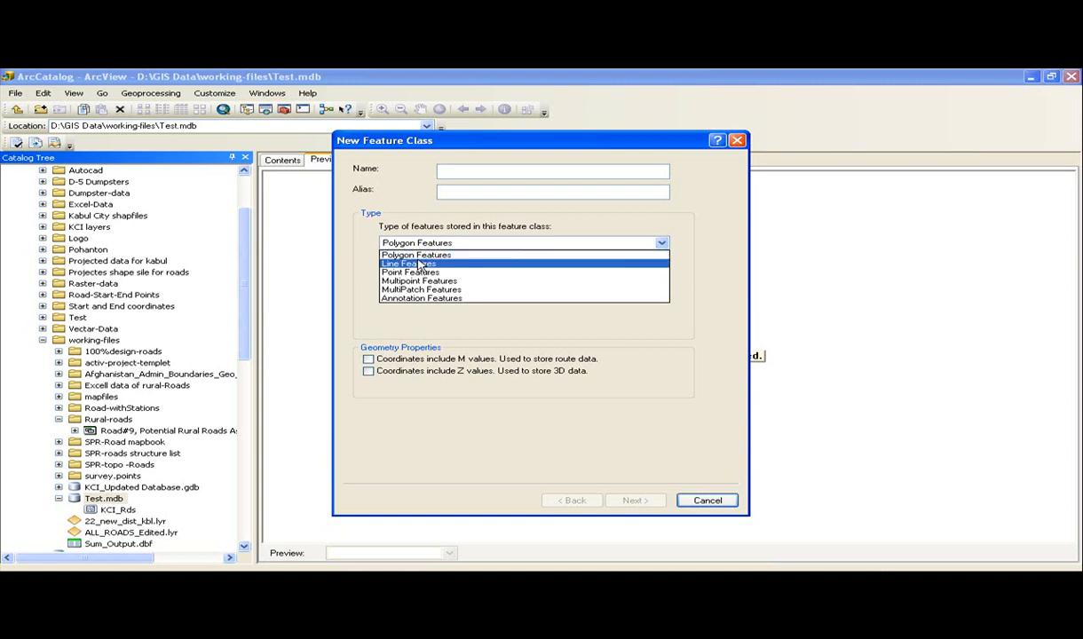
{"action": "left_click", "coordinate": [420, 264]}
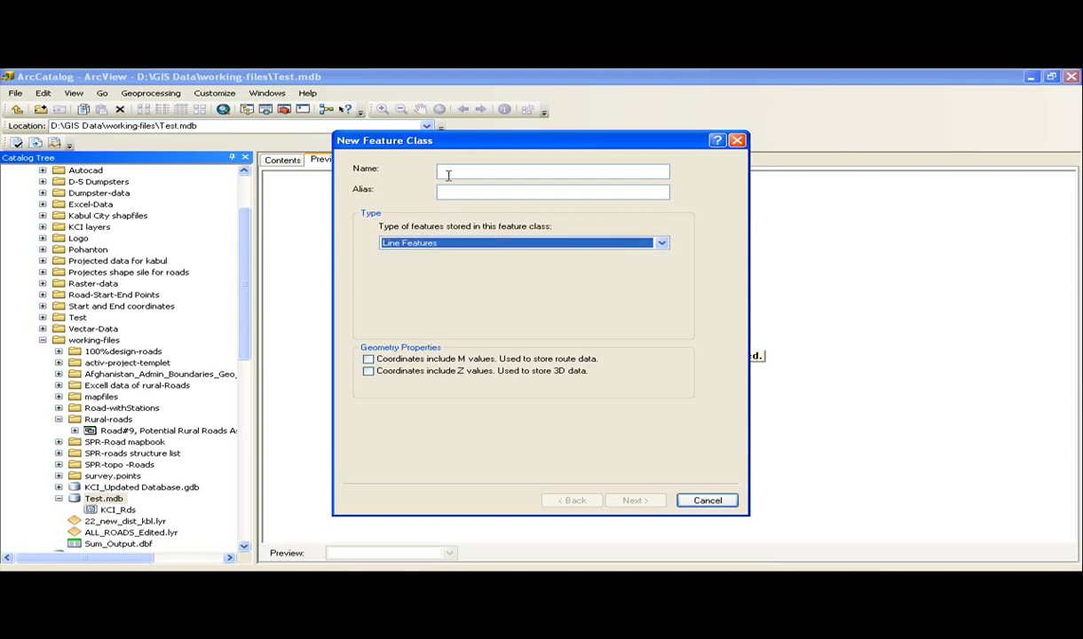
{"action": "left_click", "coordinate": [448, 168]}
{"action": "type", "text": "roads"}
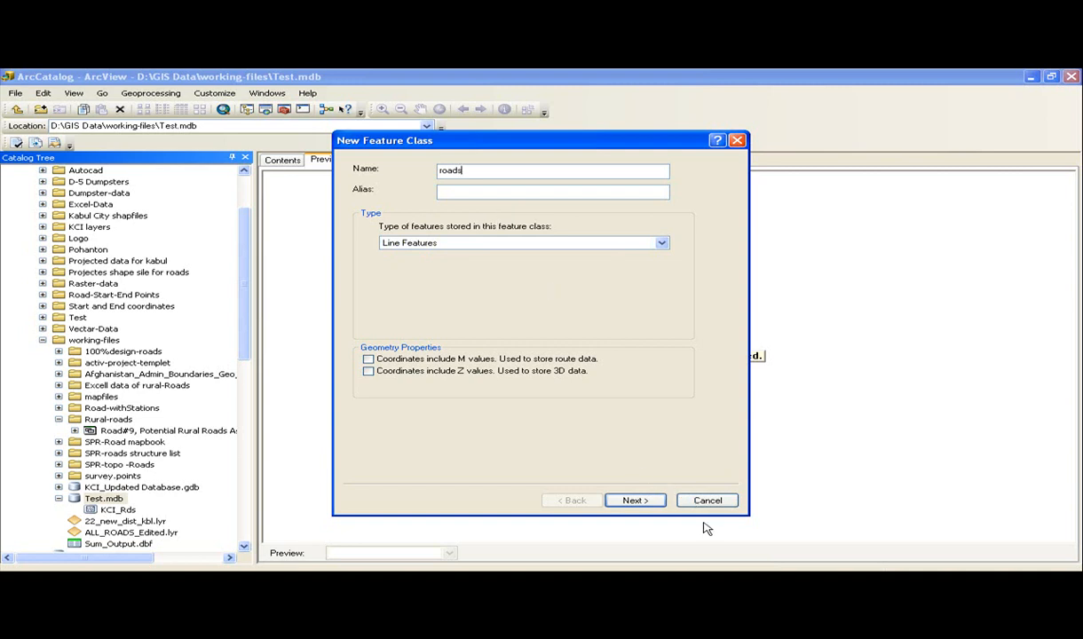
{"action": "left_click", "coordinate": [632, 499]}
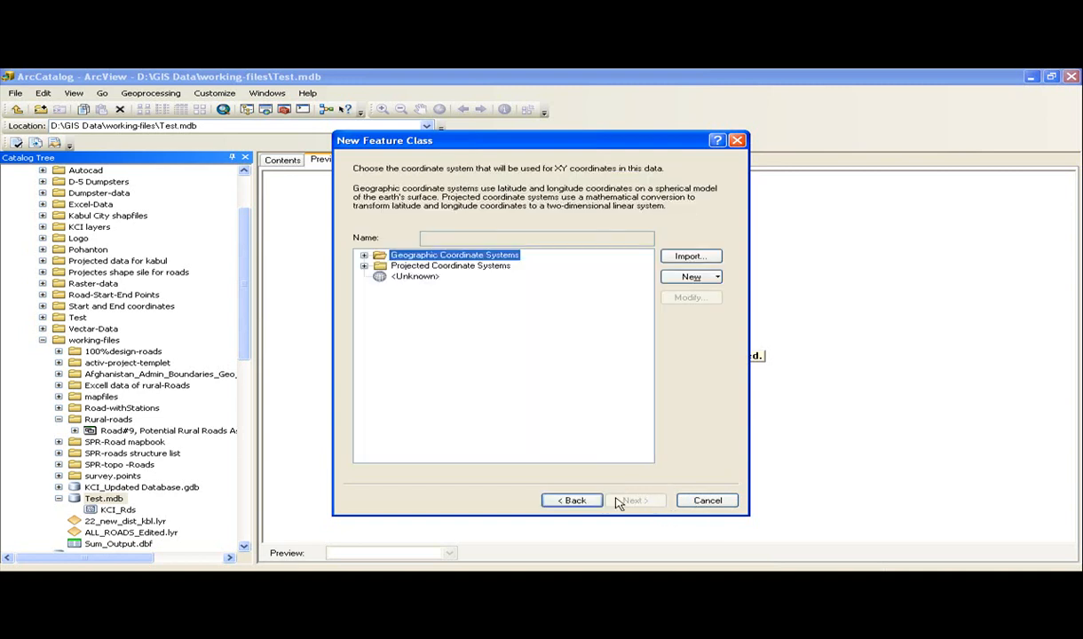
Step: Choose the projected coordinate system WGS 1984 UTM Zone 42N and try to finish creating the roads feature class
{"action": "double_click", "coordinate": [498, 264]}
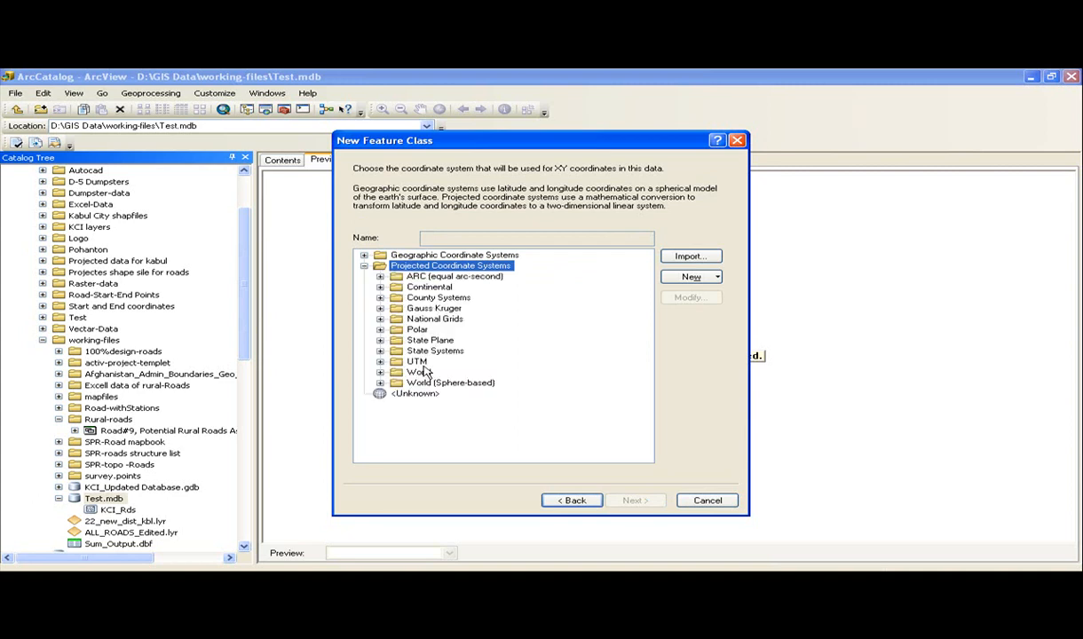
{"action": "double_click", "coordinate": [418, 362]}
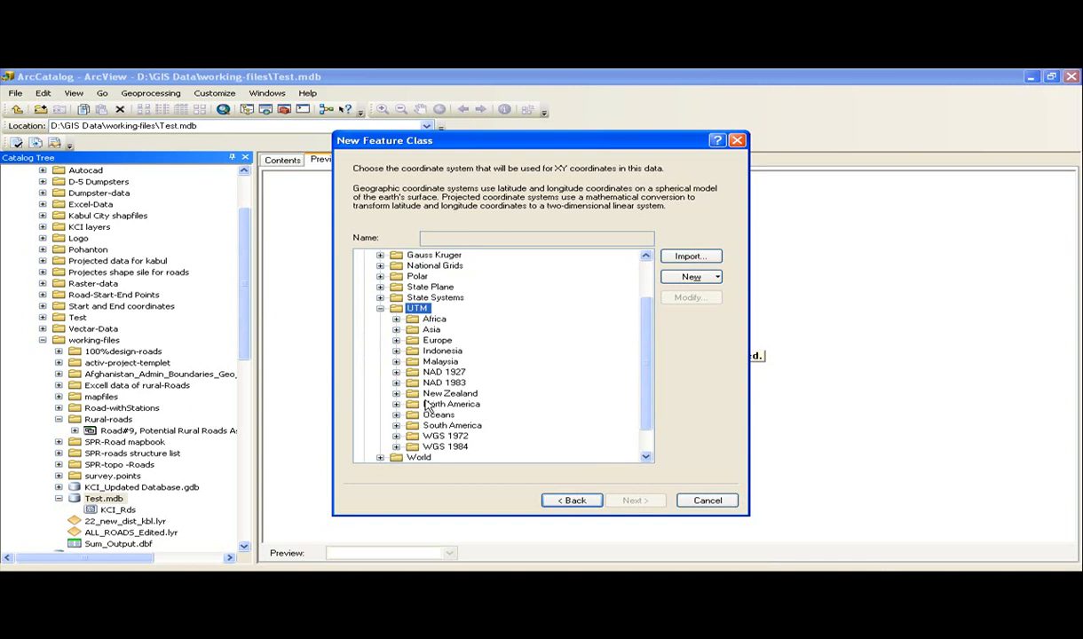
{"action": "double_click", "coordinate": [446, 447]}
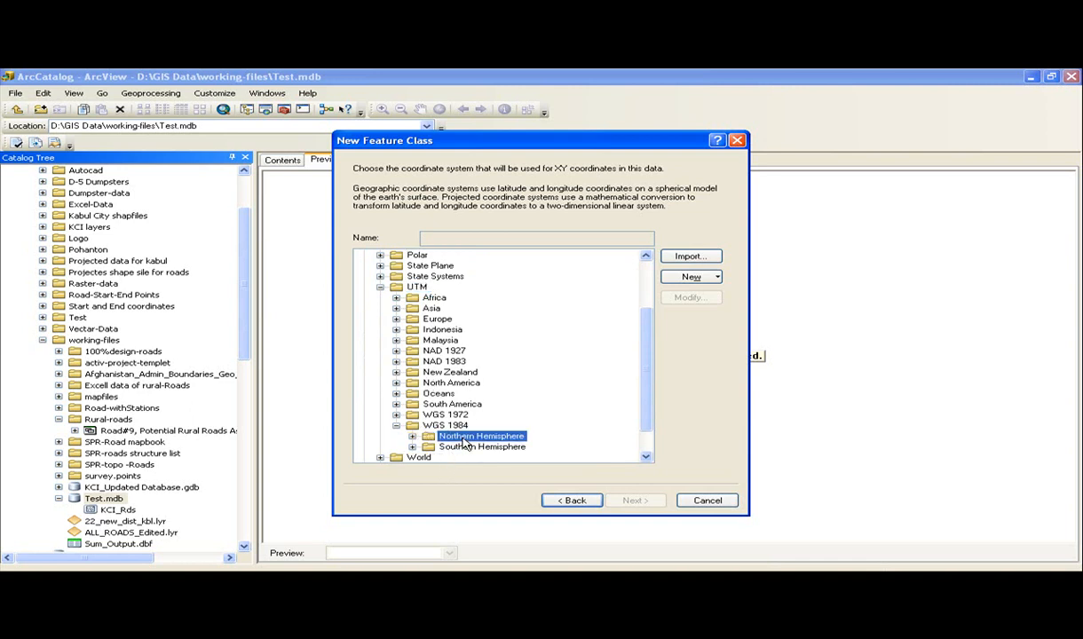
{"action": "double_click", "coordinate": [462, 437]}
{"action": "scroll", "coordinate": [503, 408], "scroll_direction": "down", "scroll_amount": 5}
{"action": "scroll", "coordinate": [503, 408], "scroll_direction": "down", "scroll_amount": 5}
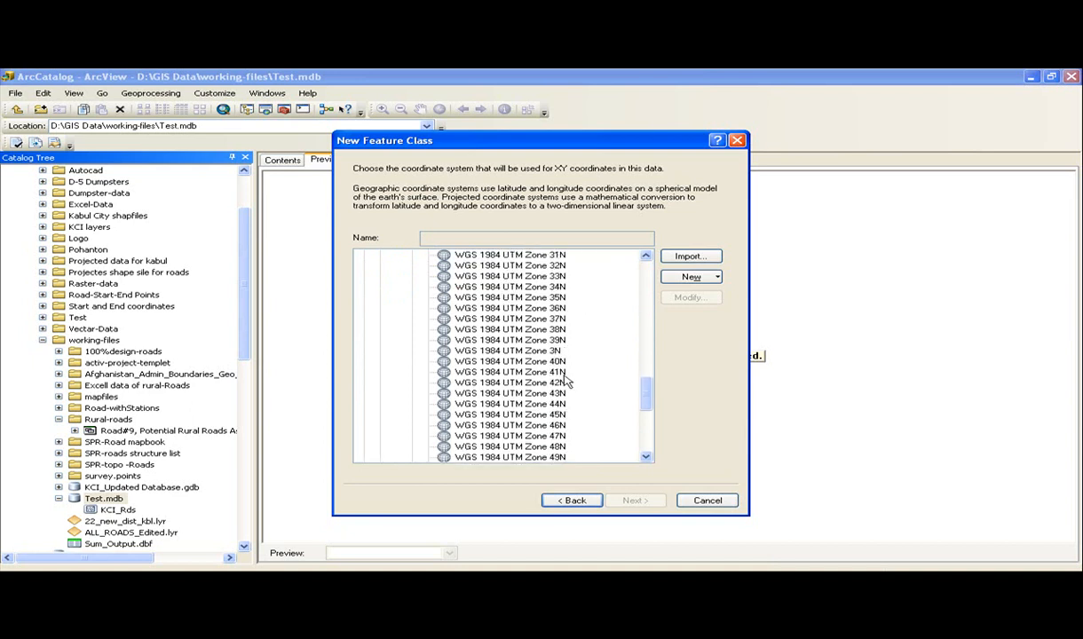
{"action": "left_click", "coordinate": [558, 383]}
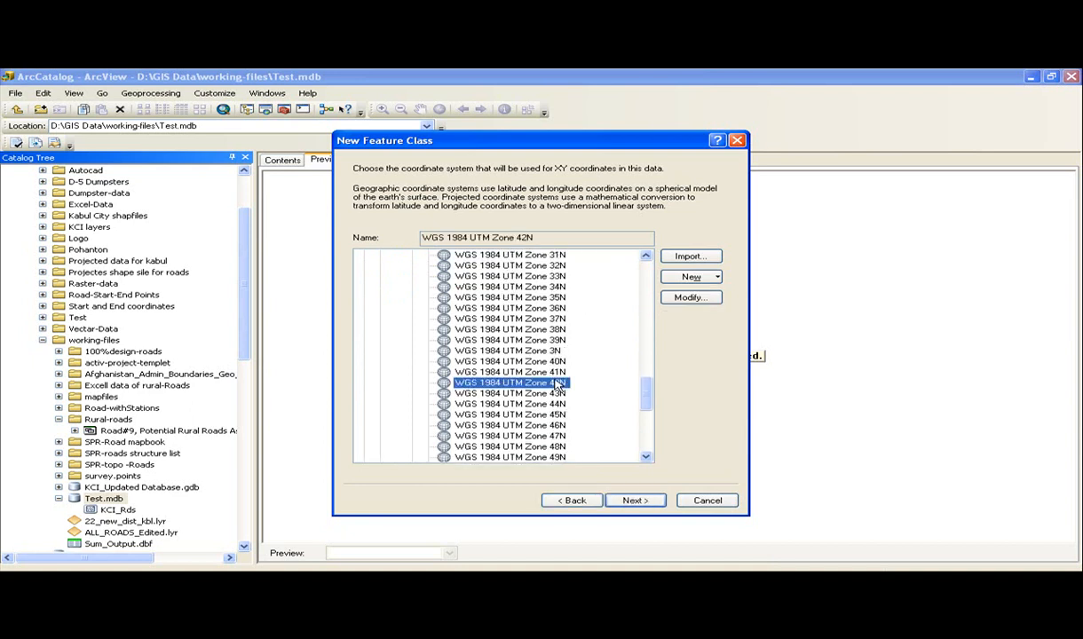
{"action": "left_click", "coordinate": [631, 501]}
{"action": "left_click", "coordinate": [630, 500]}
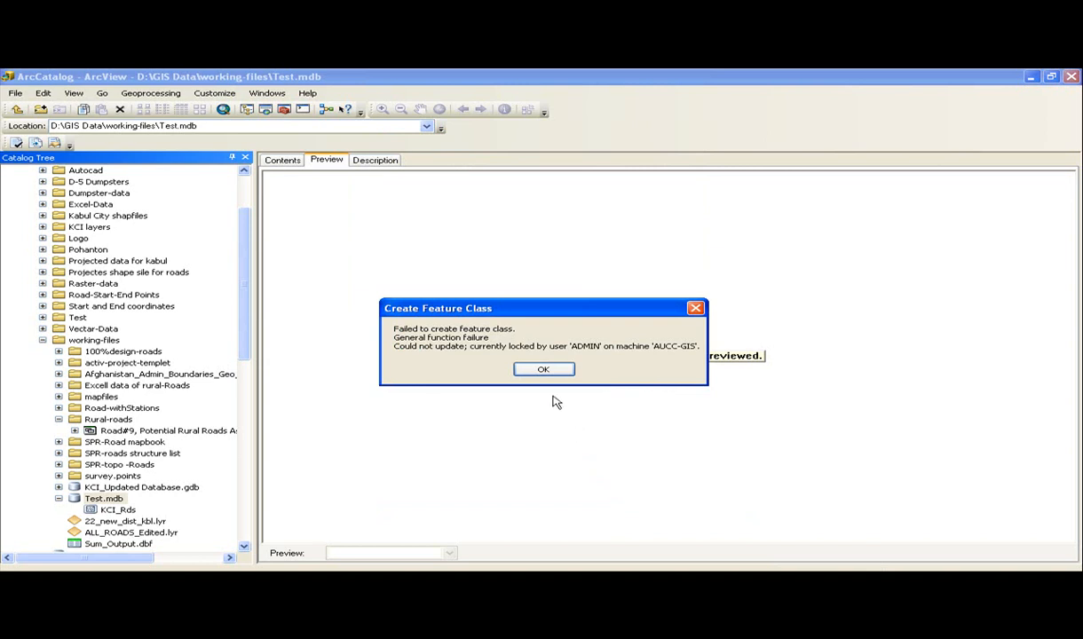
{"action": "left_click", "coordinate": [512, 365]}
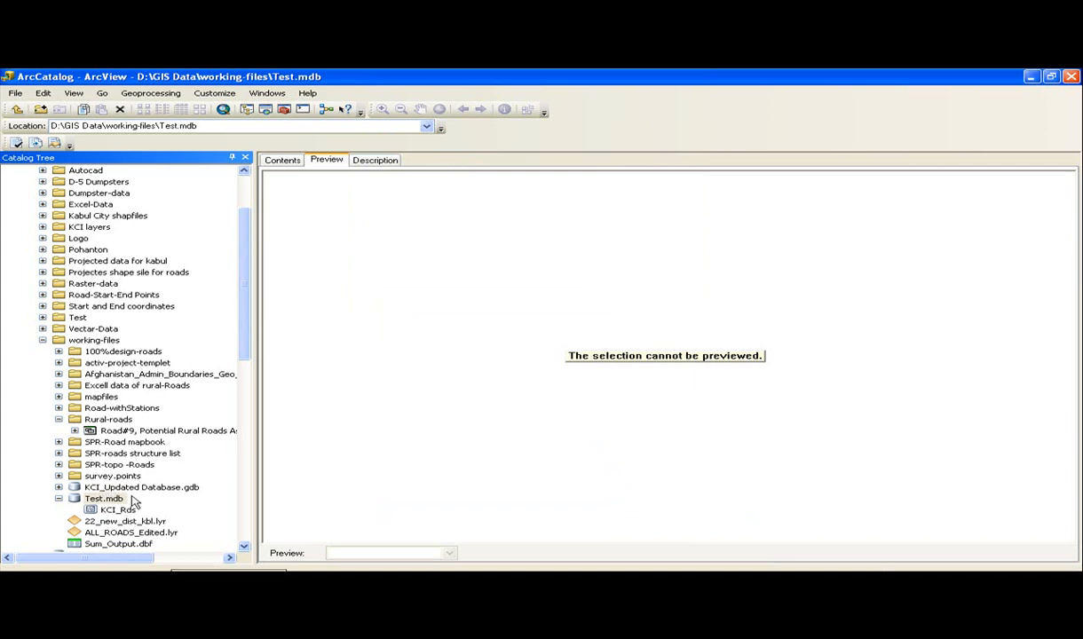
Step: Add the KCI_Drainage line feature class from the KCI_Drainage dataset of KCI_Updated Database.gdb in ArcCatalog to the ArcMap map
{"action": "key", "text": "alt+Tab"}
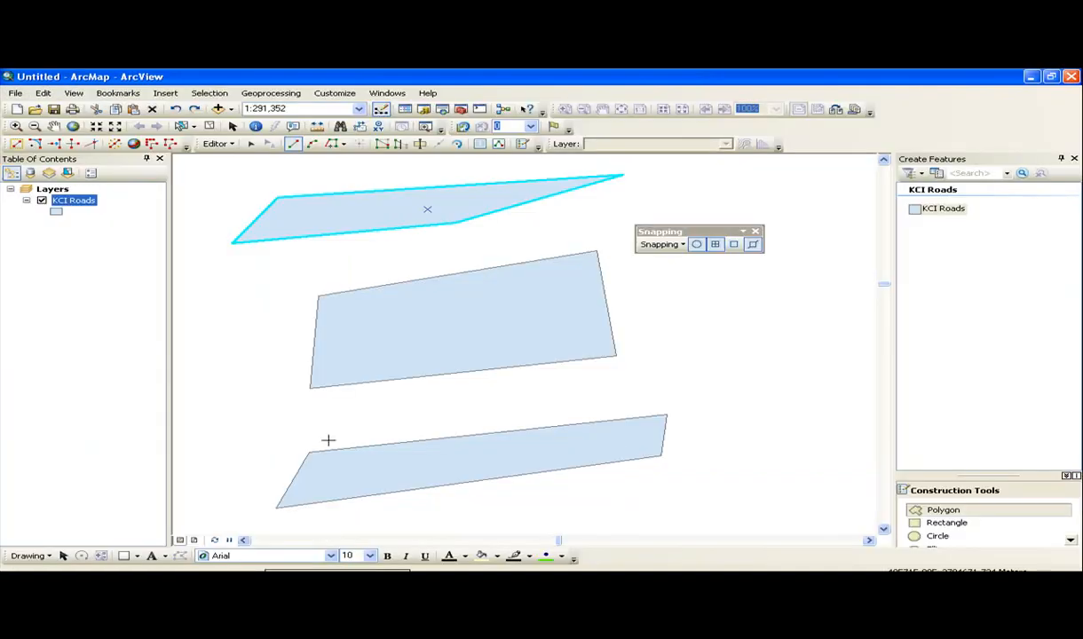
{"action": "left_click", "coordinate": [427, 588]}
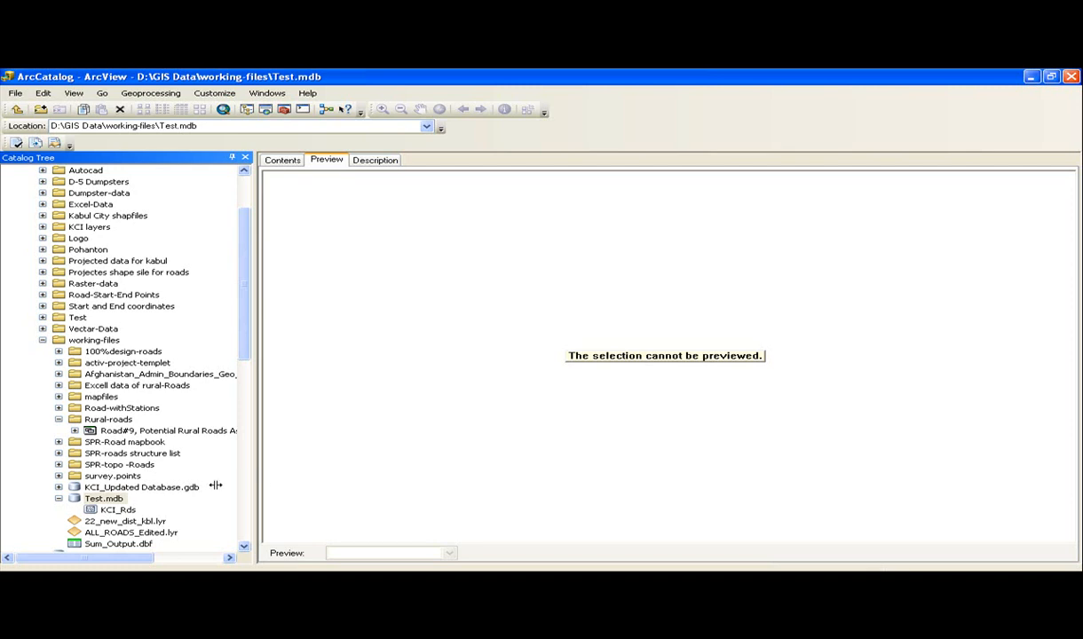
{"action": "left_click", "coordinate": [183, 489]}
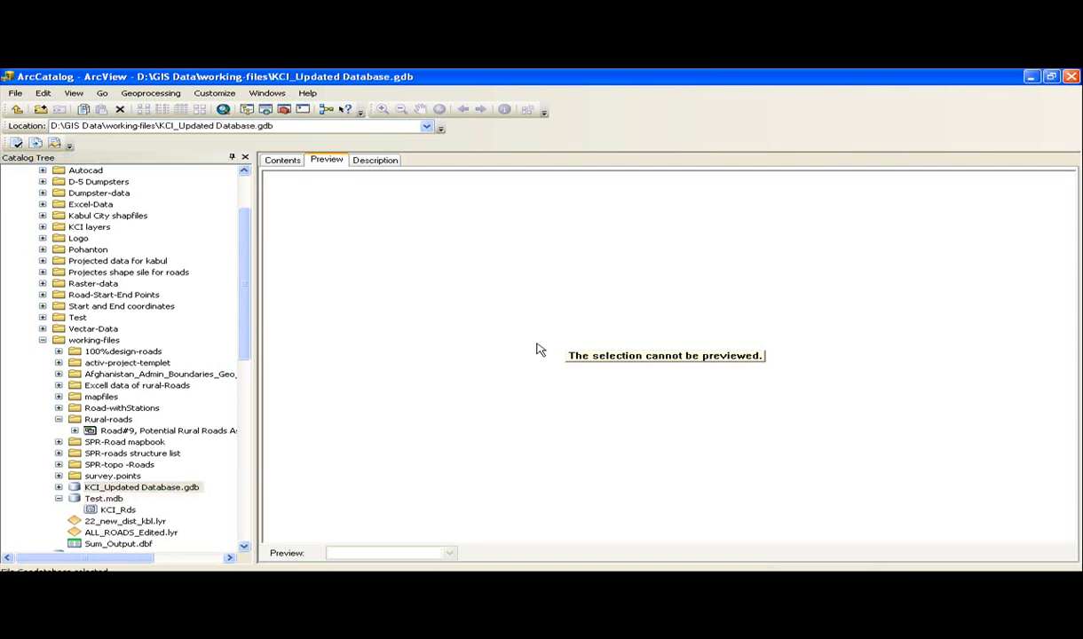
{"action": "double_click", "coordinate": [140, 493]}
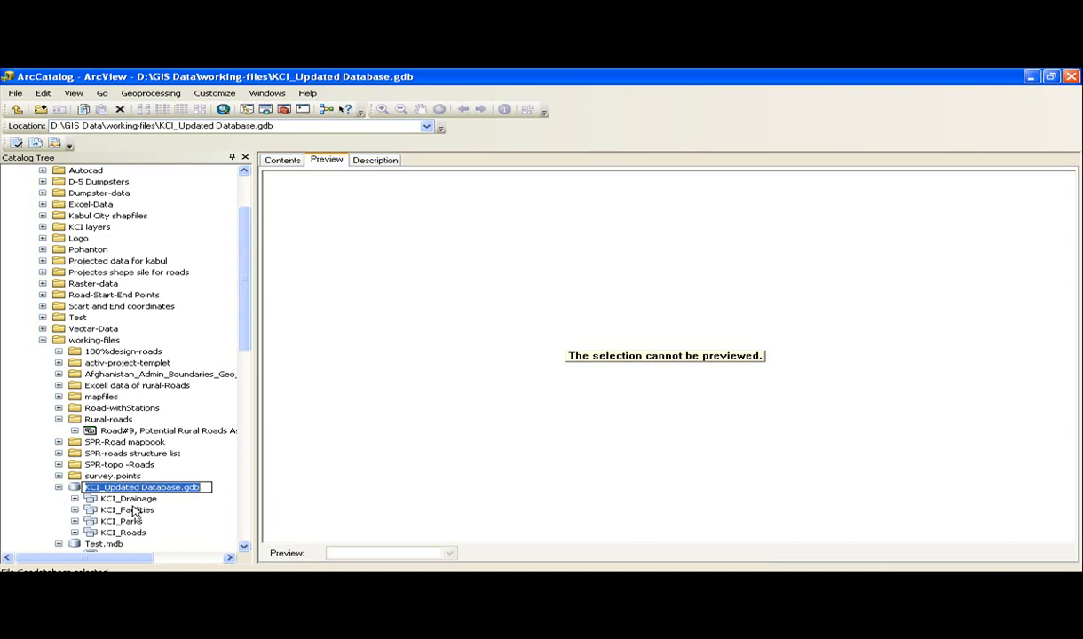
{"action": "left_click", "coordinate": [134, 500]}
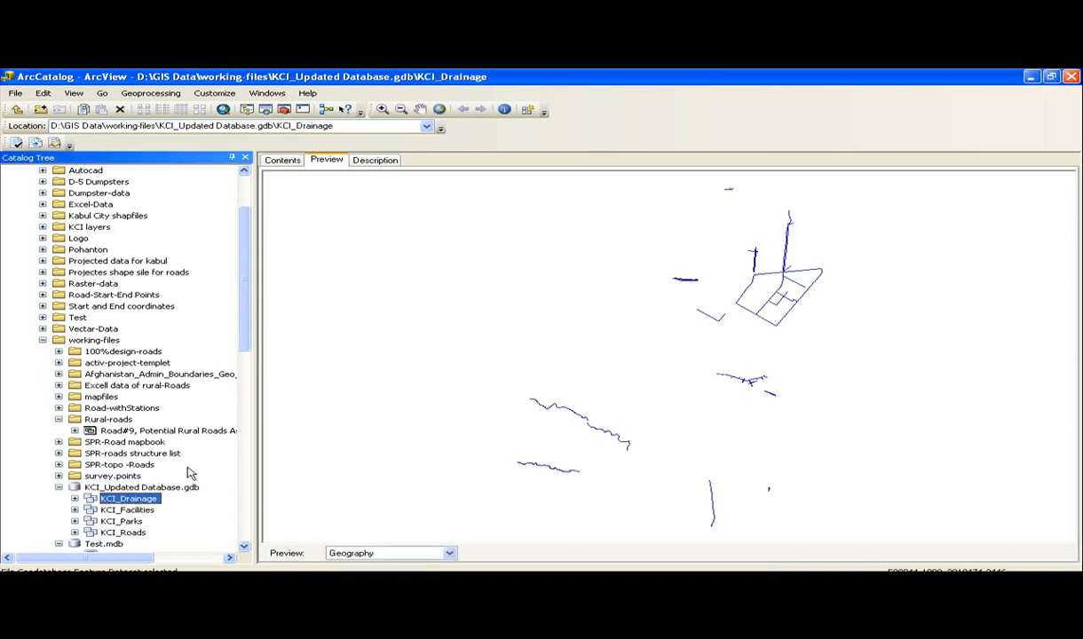
{"action": "left_click", "coordinate": [75, 499]}
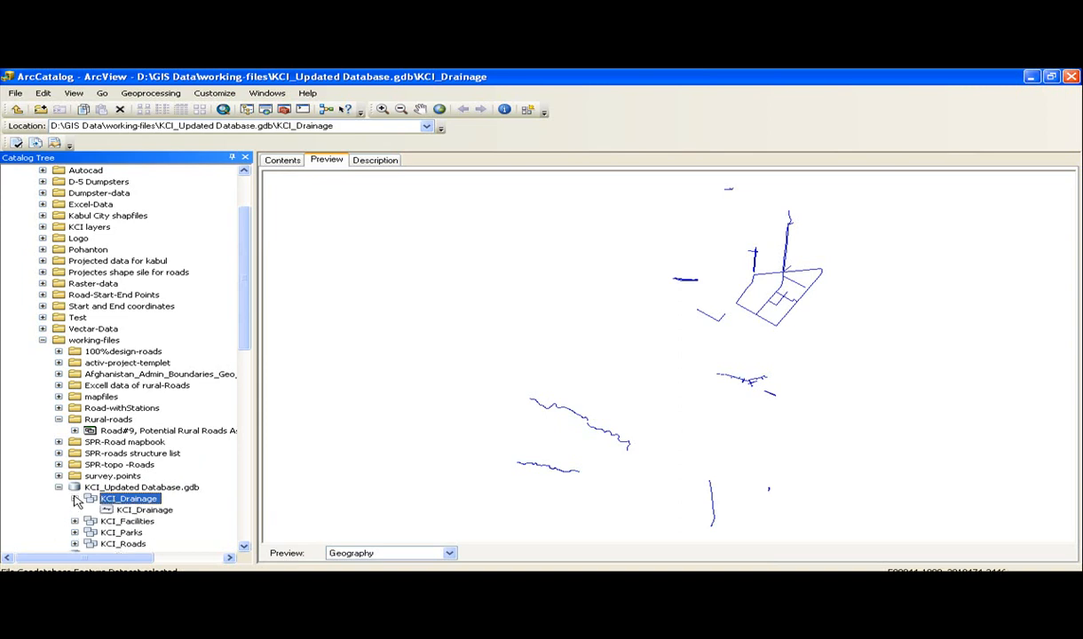
{"action": "left_click", "coordinate": [133, 510]}
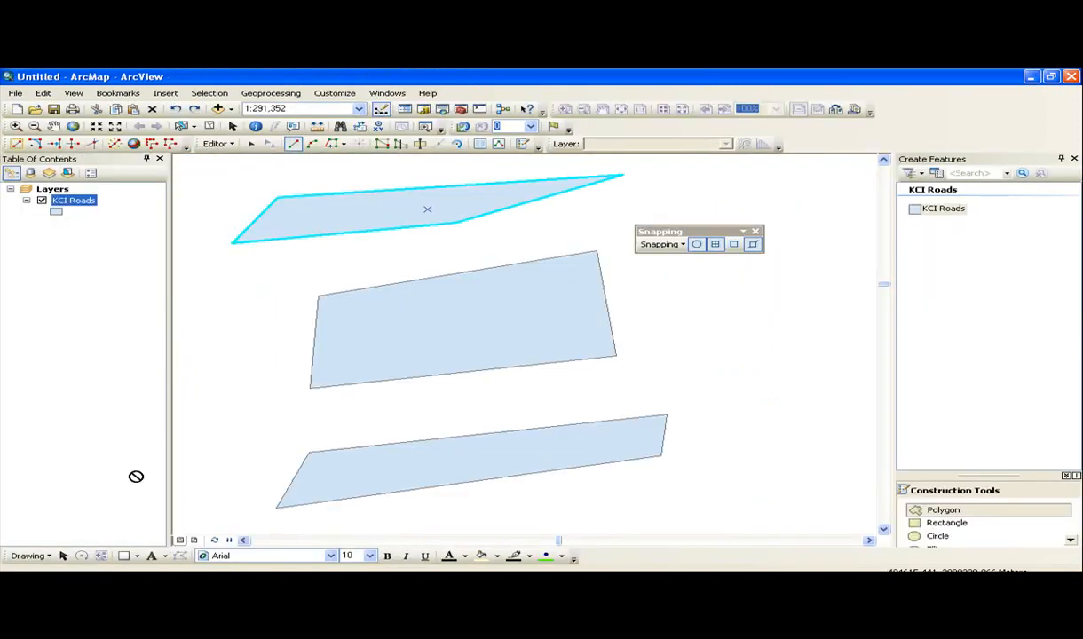
{"action": "left_click_drag", "start_coordinate": [71, 366], "coordinate": [203, 300]}
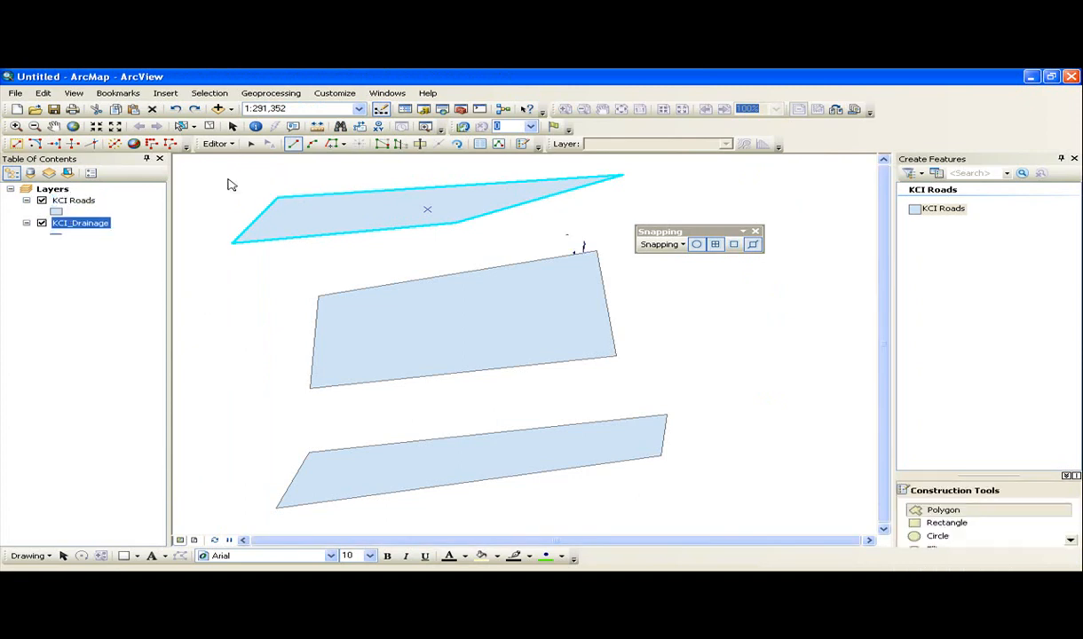
Step: Stop the current edit session on KCI Roads and save the edits
{"action": "left_click", "coordinate": [215, 143]}
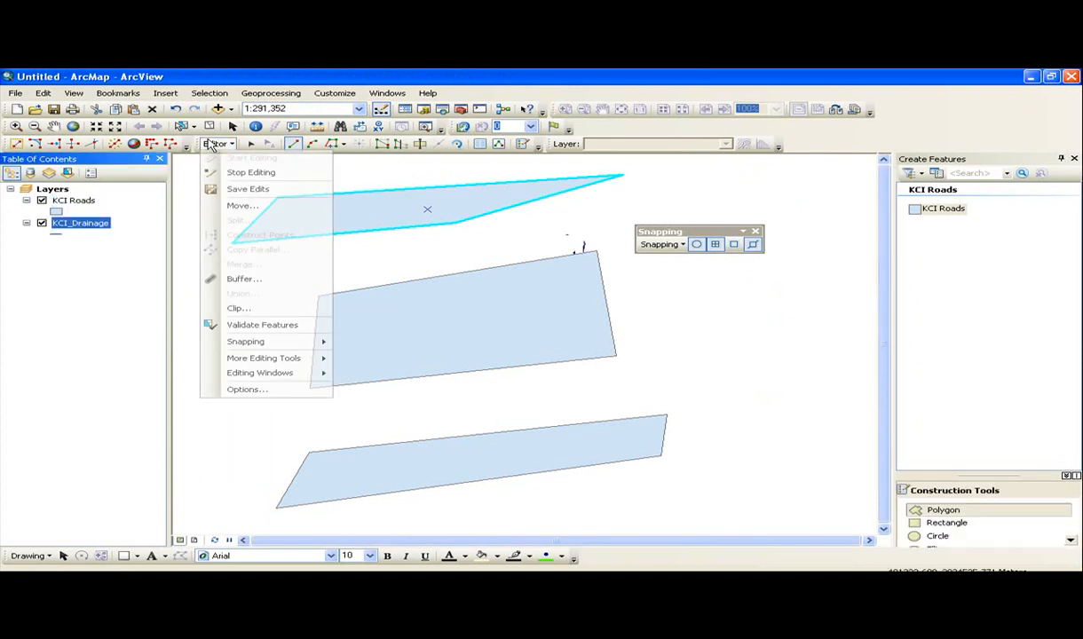
{"action": "left_click", "coordinate": [237, 174]}
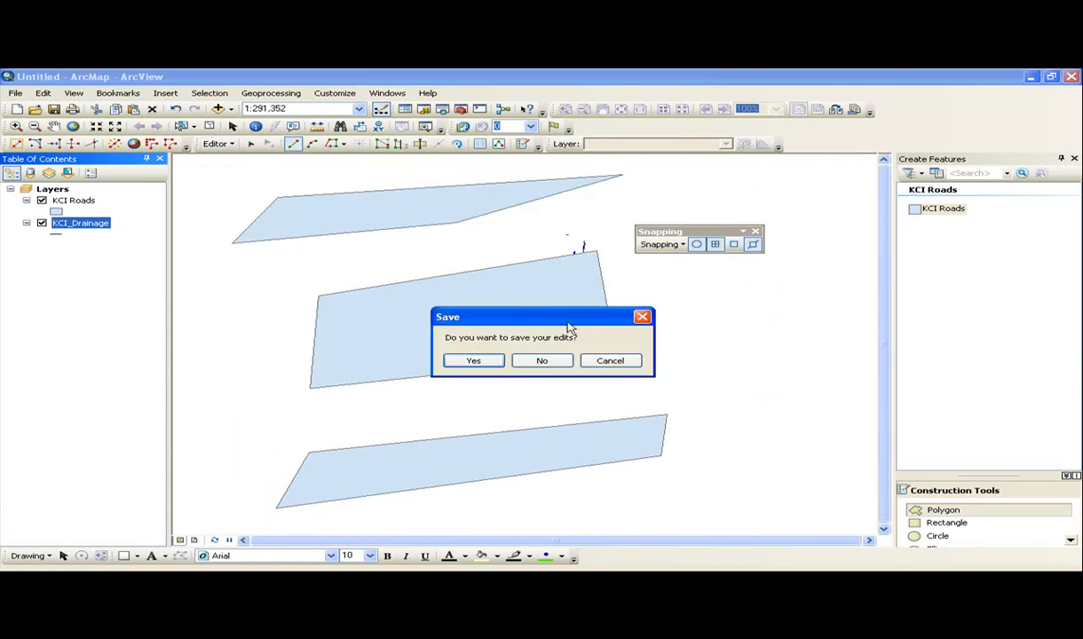
{"action": "left_click", "coordinate": [473, 360]}
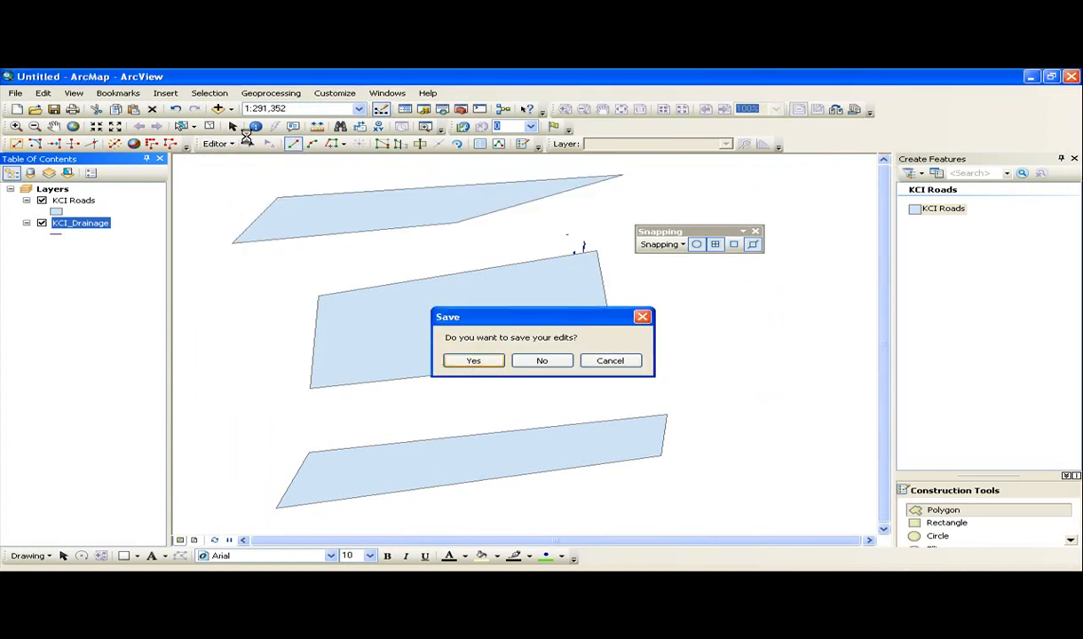
Step: Start a new edit session on the KCI_Drainage layer's workspace
{"action": "left_click", "coordinate": [217, 144]}
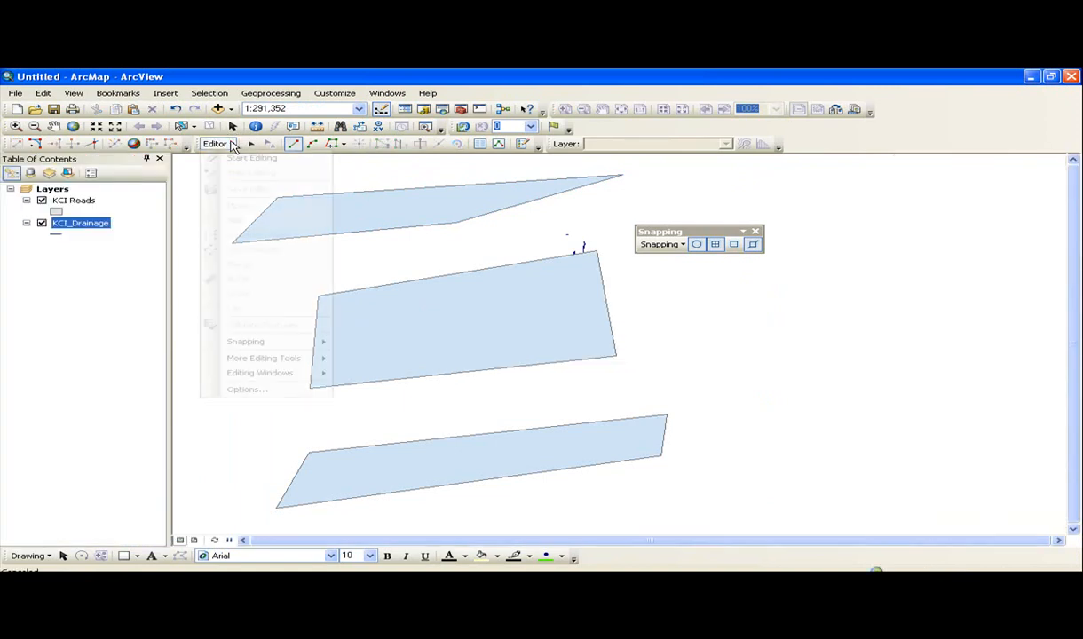
{"action": "left_click", "coordinate": [242, 158]}
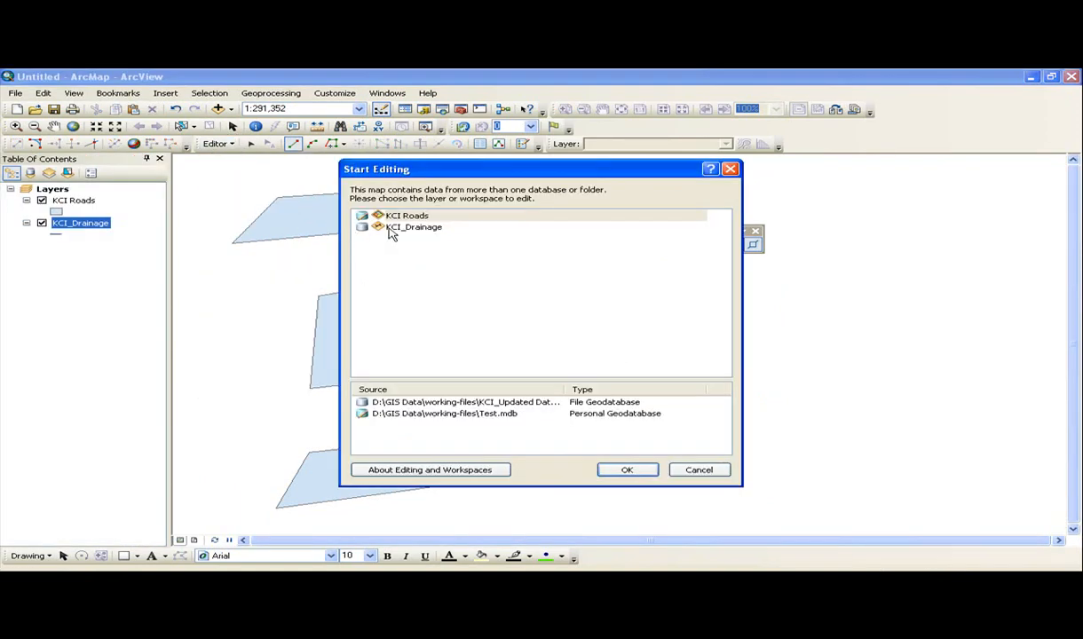
{"action": "left_click", "coordinate": [417, 229]}
{"action": "left_click", "coordinate": [604, 465]}
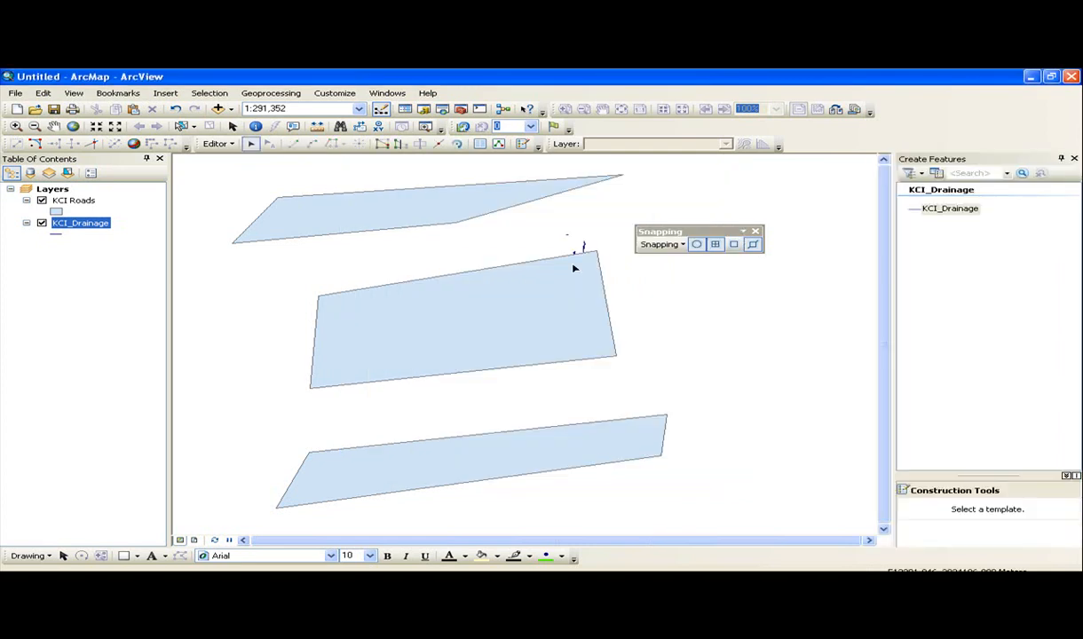
Step: Toggle midpoint snapping and try a straight KCI_Drainage line from the middle polygon's upper-left corner to the upper polygon's lower edge
{"action": "left_click", "coordinate": [666, 244]}
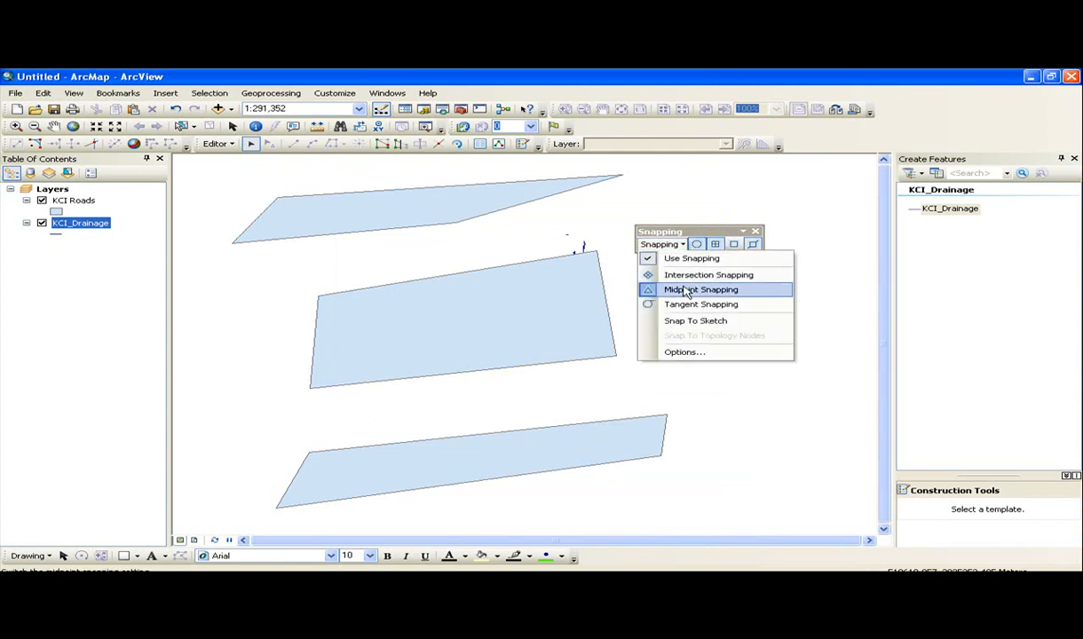
{"action": "left_click", "coordinate": [685, 289]}
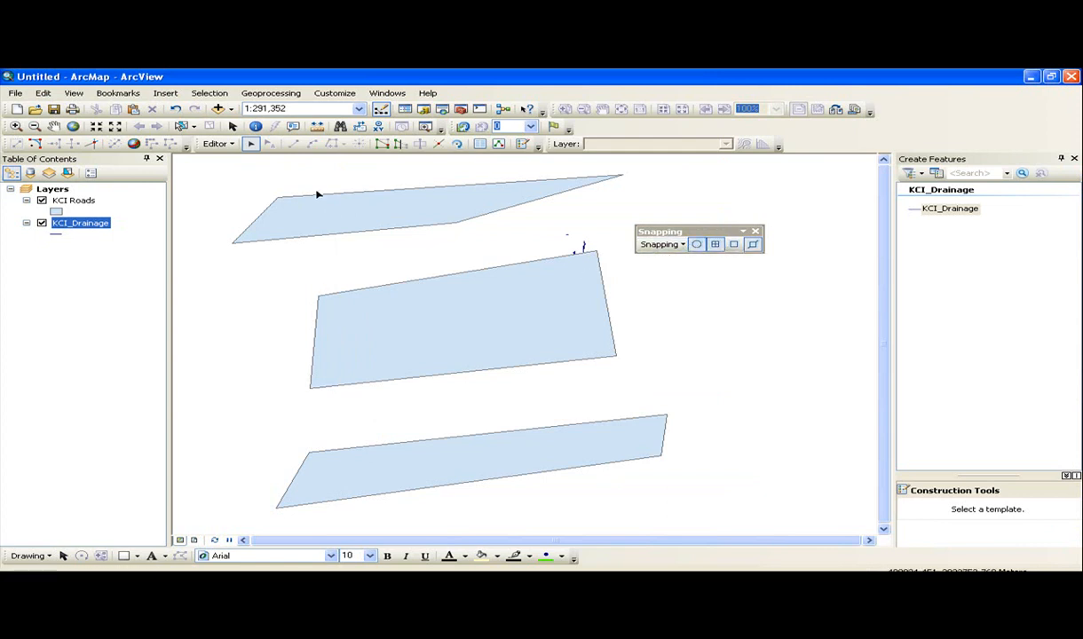
{"action": "left_click", "coordinate": [936, 207]}
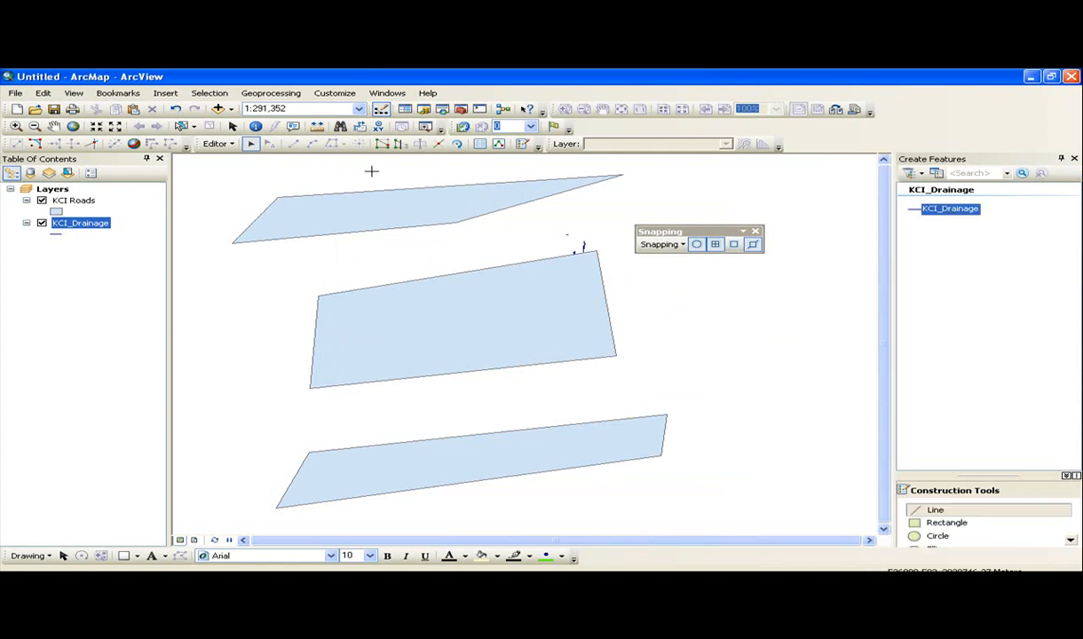
{"action": "left_click", "coordinate": [293, 144]}
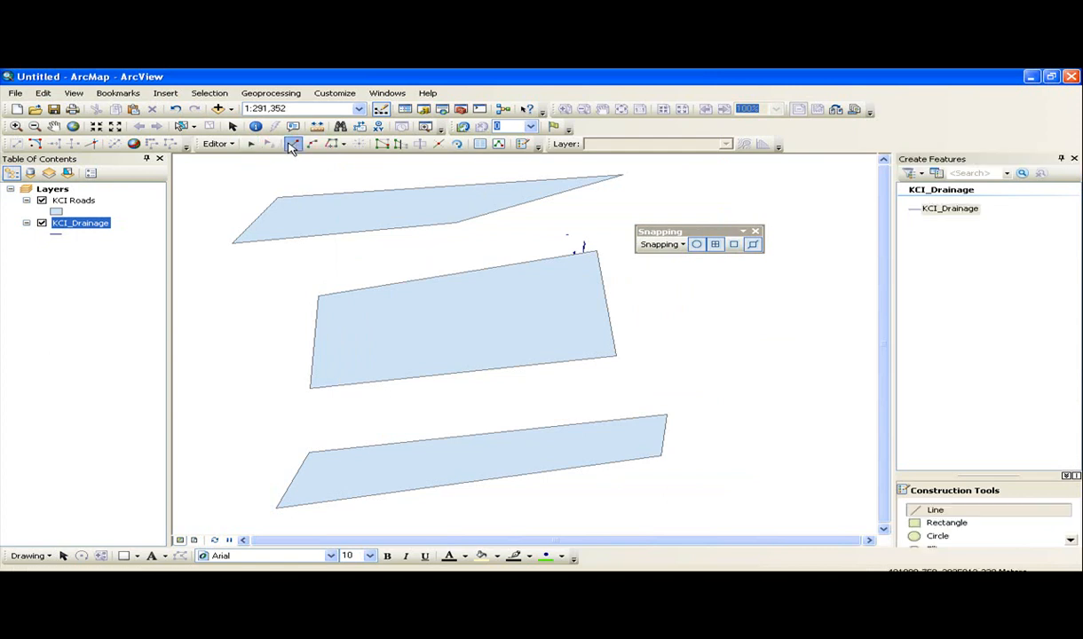
{"action": "left_click", "coordinate": [319, 301]}
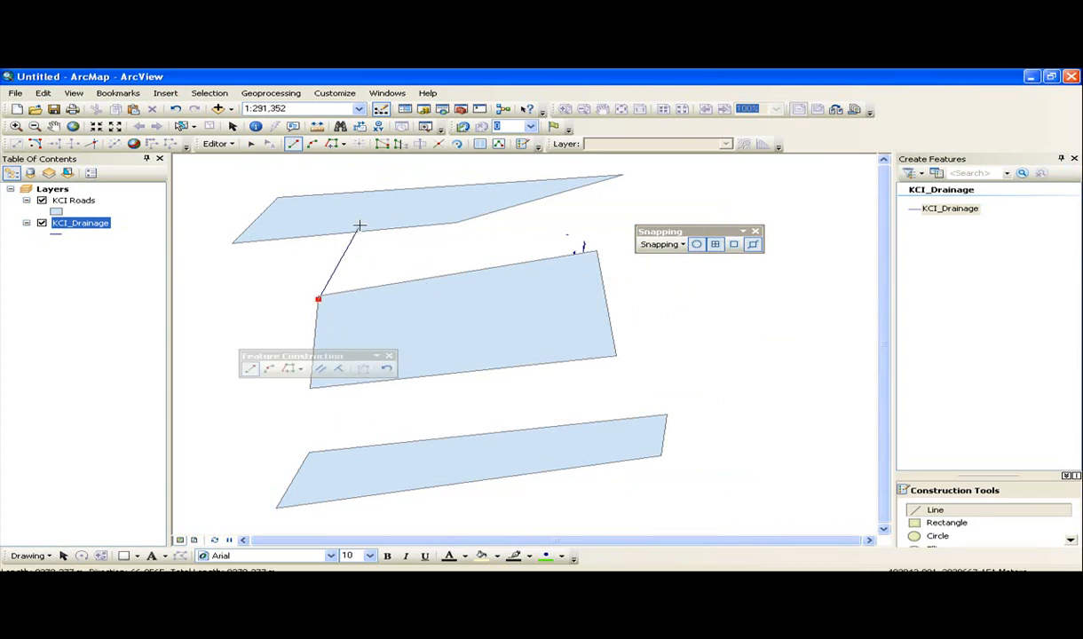
{"action": "double_click", "coordinate": [360, 230]}
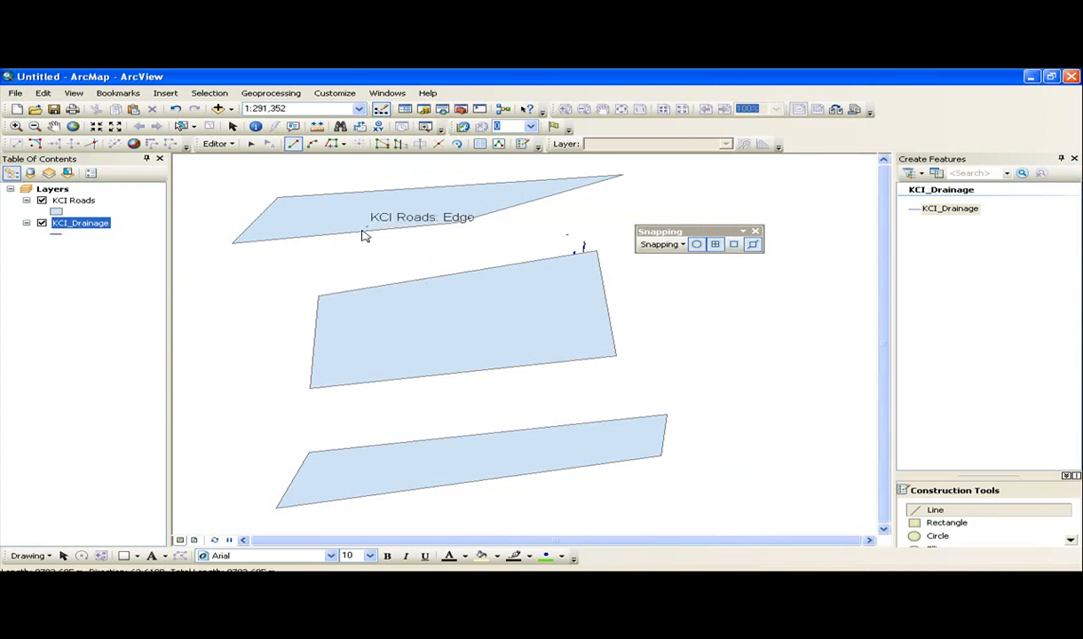
{"action": "left_click", "coordinate": [372, 248]}
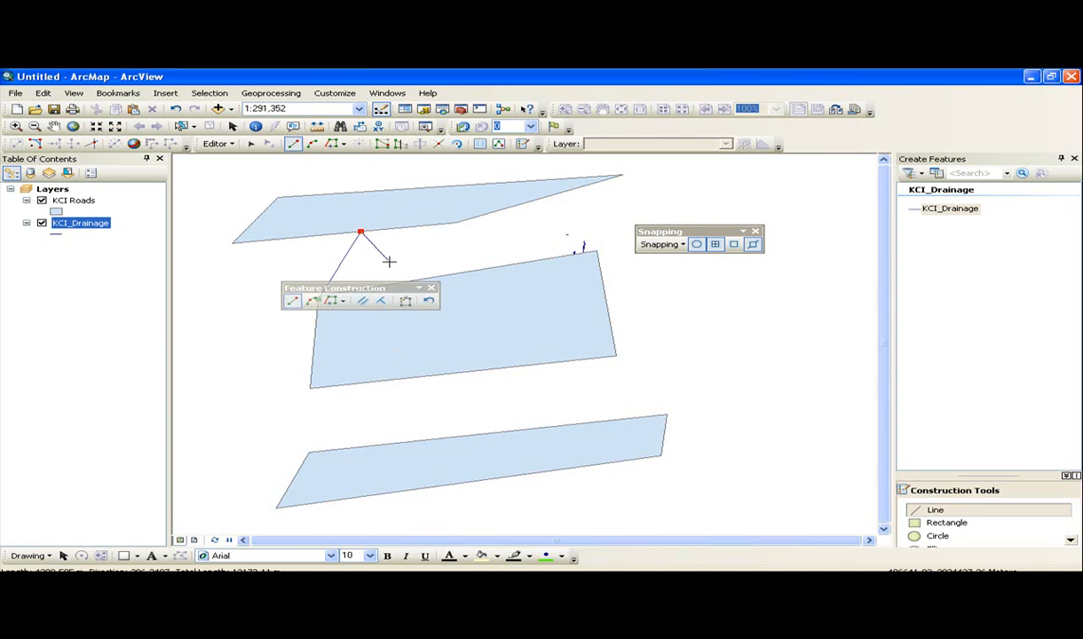
{"action": "key", "text": "z"}
{"action": "key", "text": "ctrl+z"}
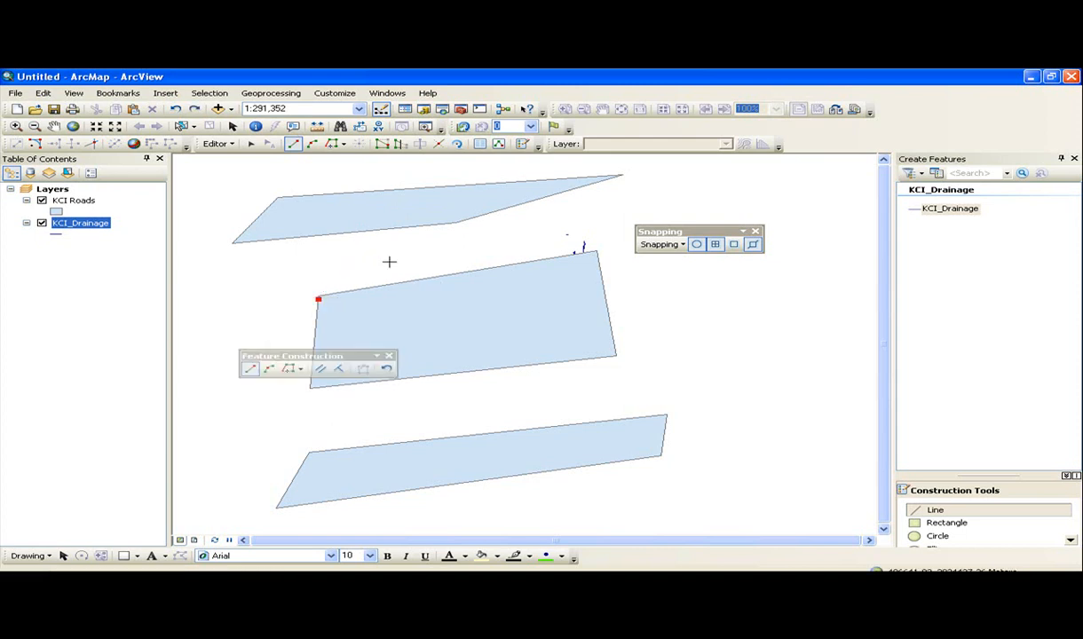
Step: Toggle midpoint snapping, finish a zigzag KCI_Drainage line between the upper and middle polygons ending at the existing drainage line, and delete it
{"action": "left_click", "coordinate": [680, 248]}
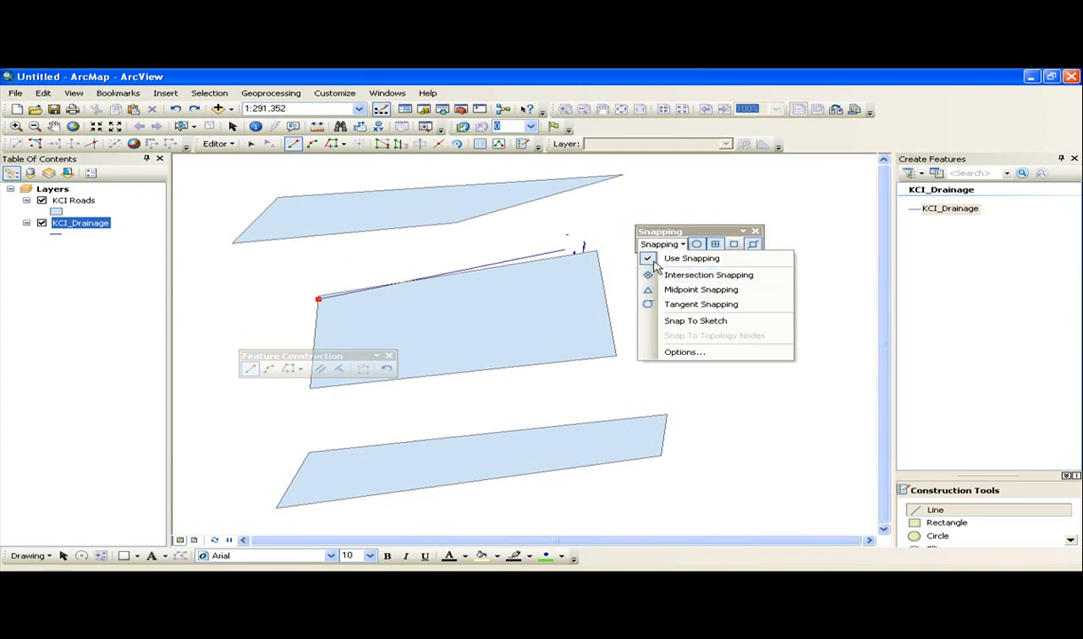
{"action": "left_click", "coordinate": [684, 293]}
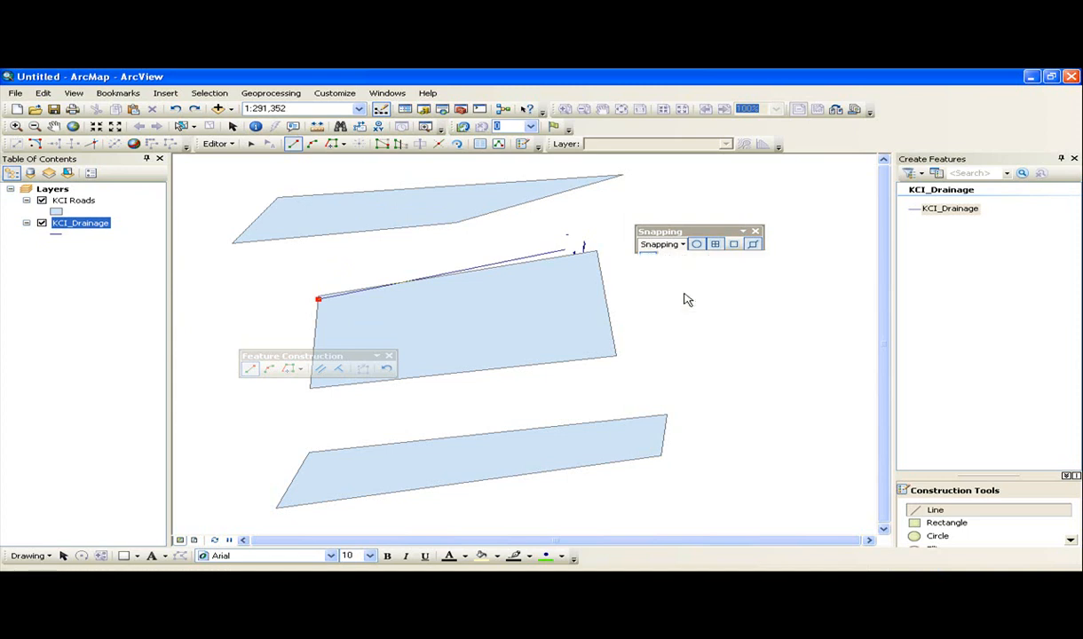
{"action": "left_click", "coordinate": [386, 229]}
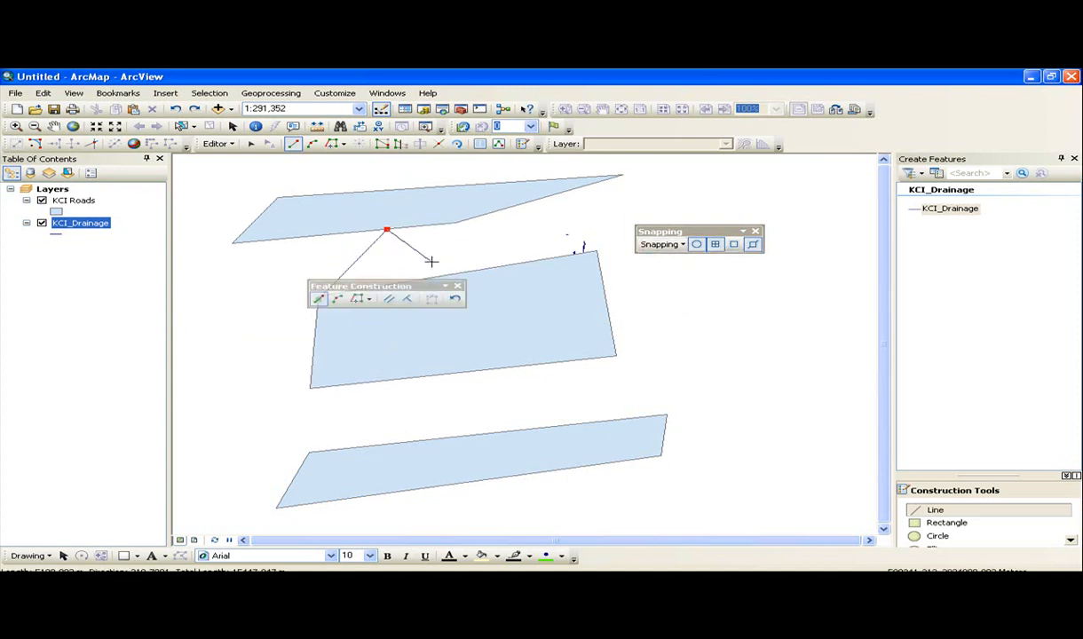
{"action": "left_click", "coordinate": [446, 275]}
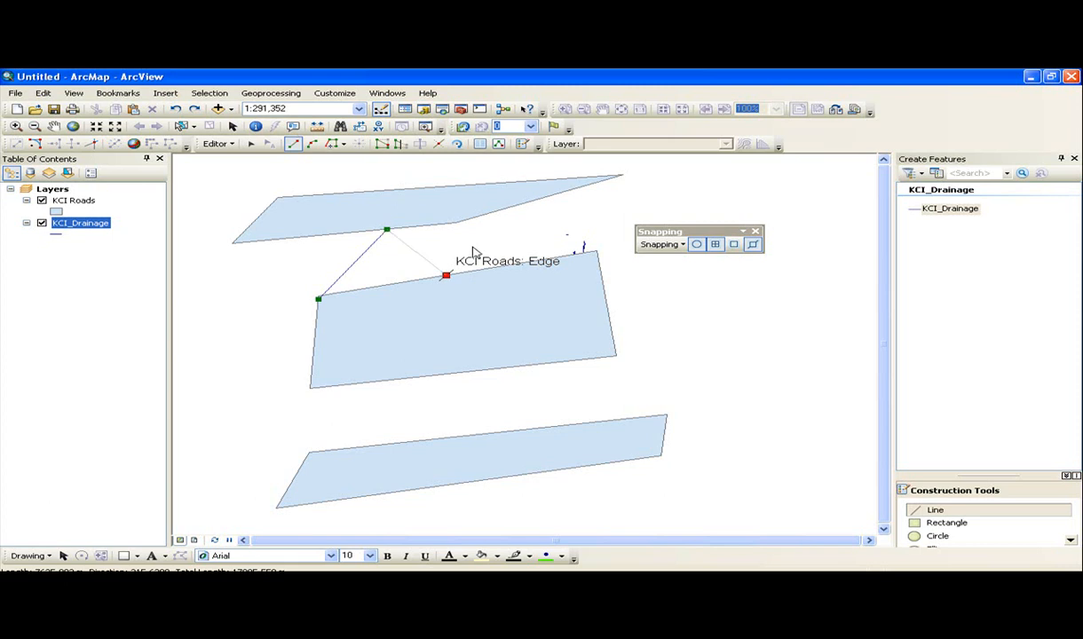
{"action": "left_click", "coordinate": [500, 211]}
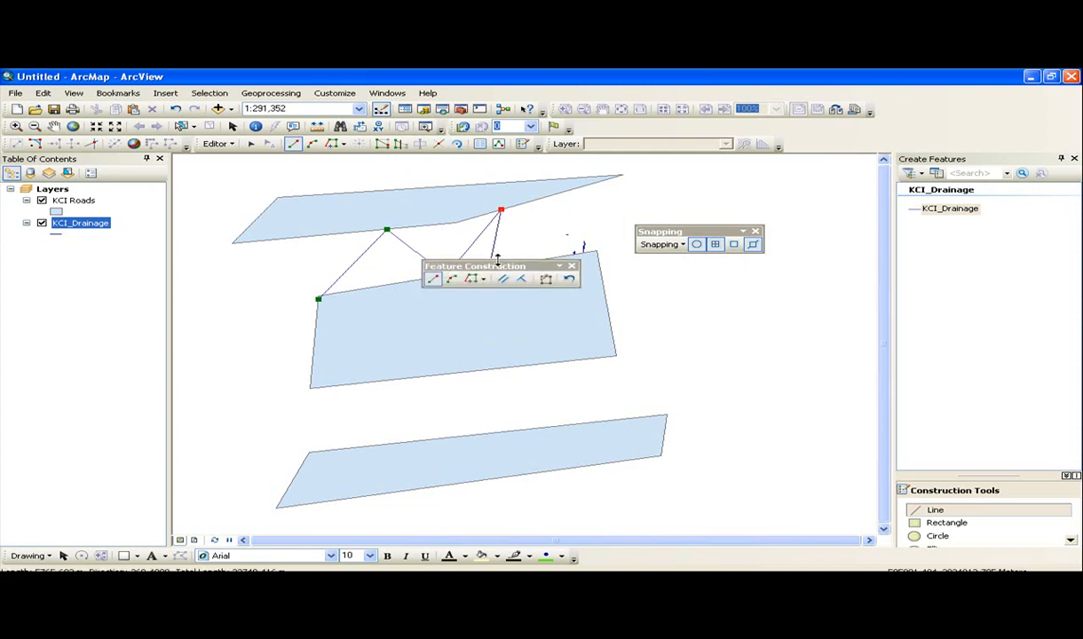
{"action": "left_click", "coordinate": [574, 254]}
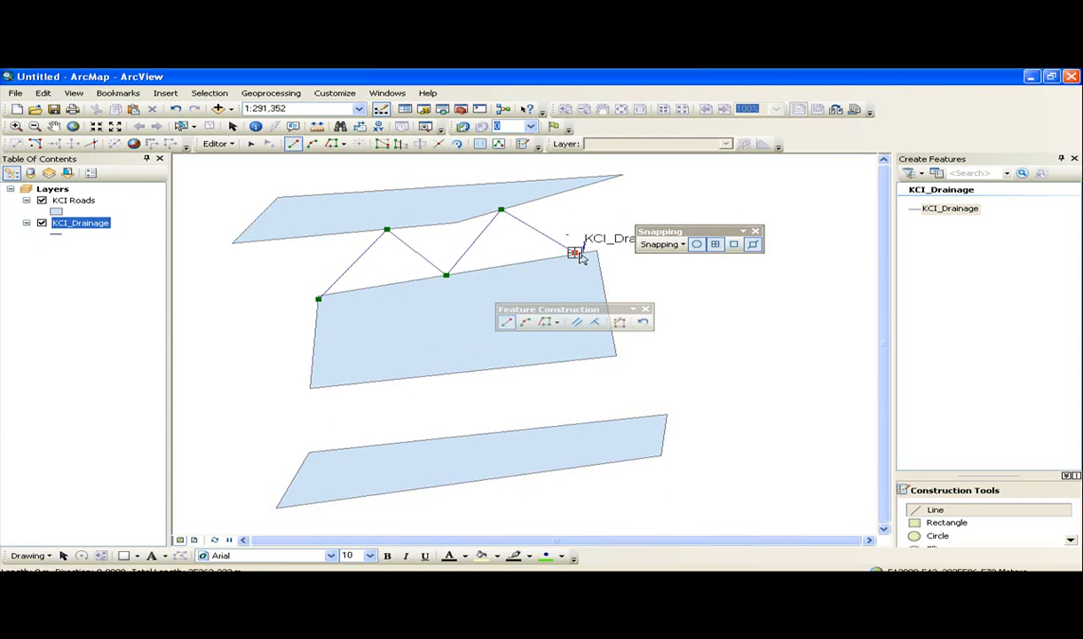
{"action": "double_click", "coordinate": [575, 254]}
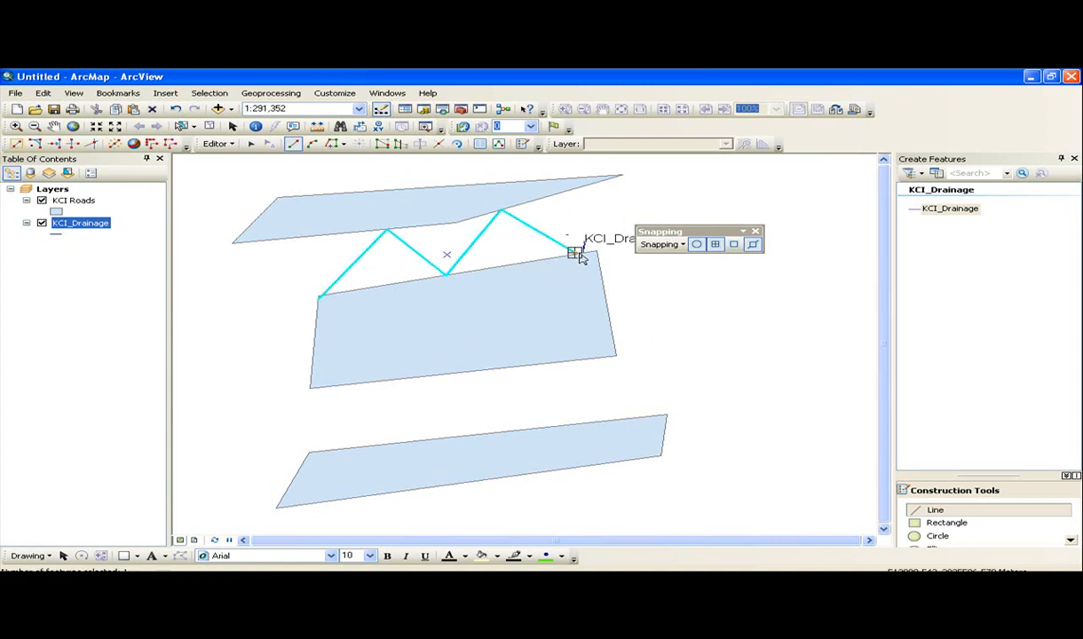
{"action": "key", "text": "Delete"}
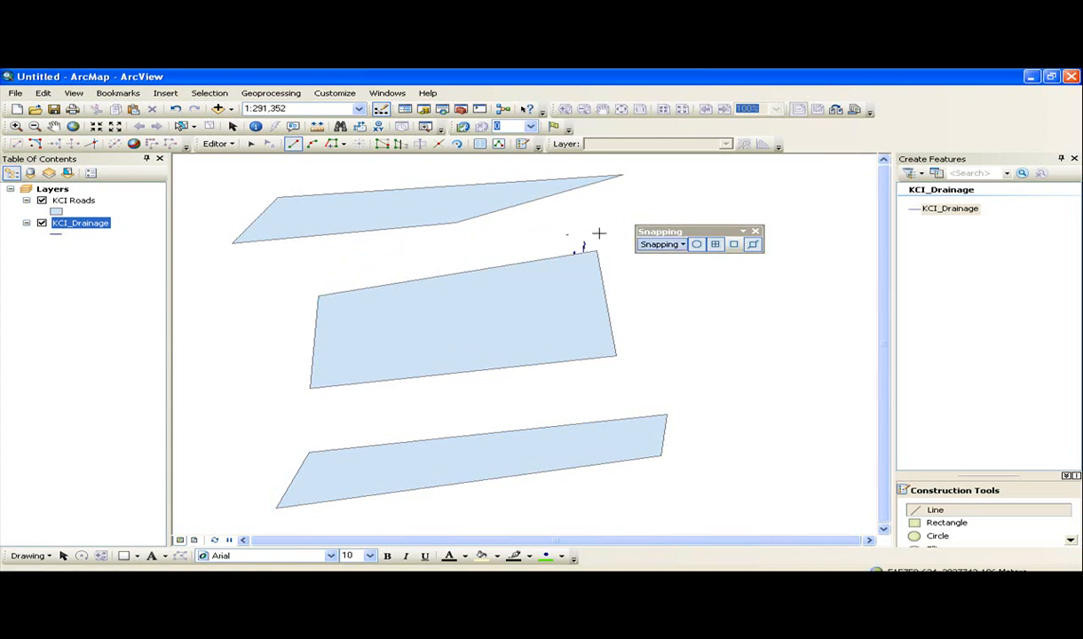
Step: Toggle midpoint snapping and start another line at the middle polygon's upper-left corner, undoing its second vertex on the upper polygon's edge
{"action": "left_click", "coordinate": [681, 245]}
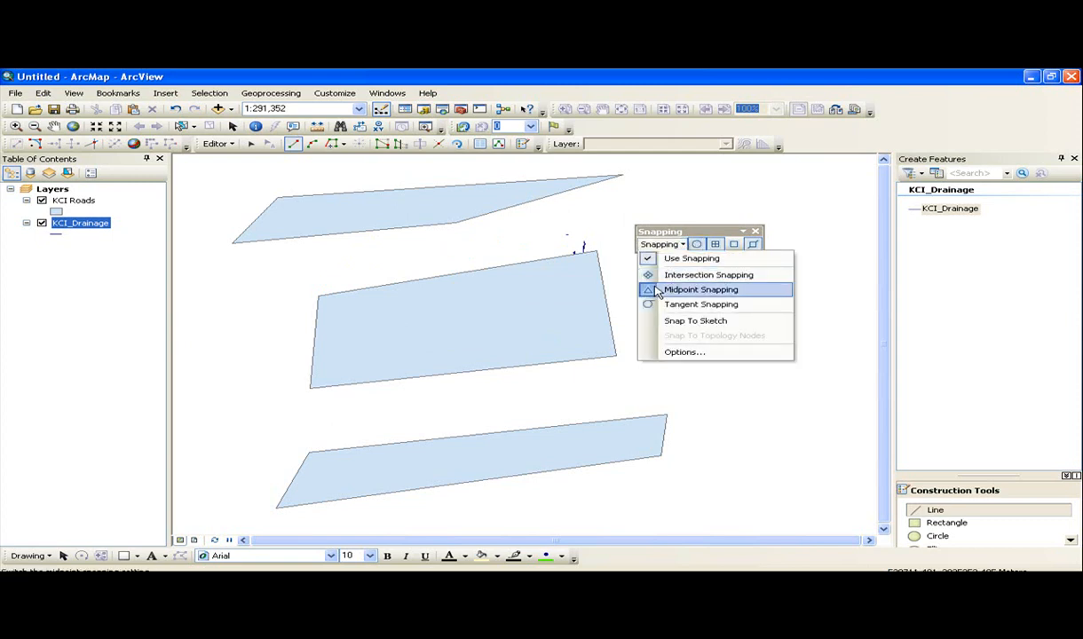
{"action": "left_click", "coordinate": [656, 290]}
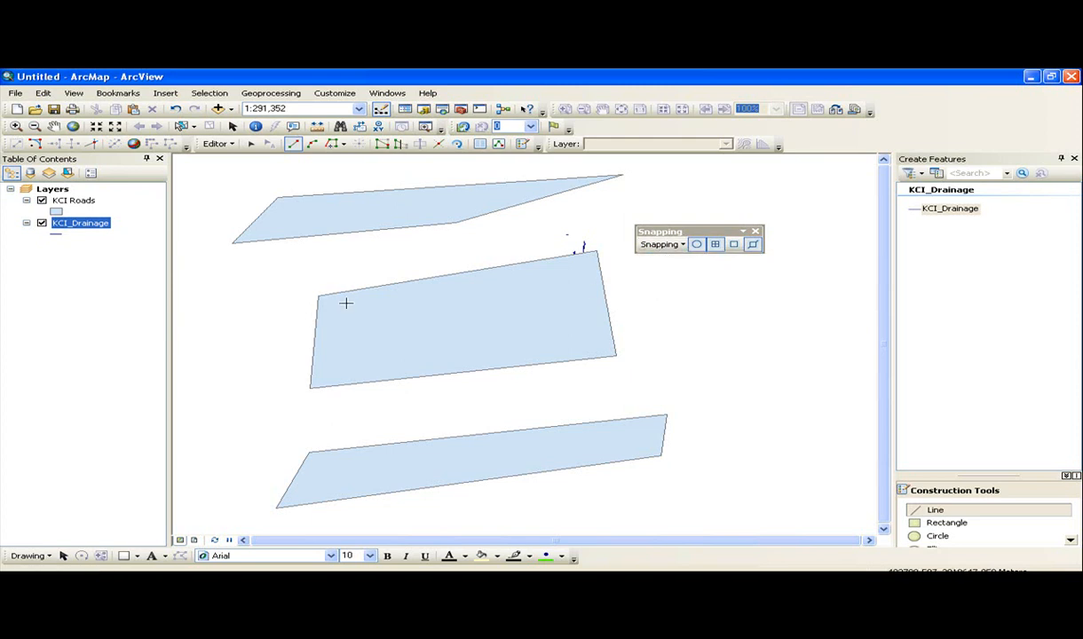
{"action": "left_click", "coordinate": [317, 294]}
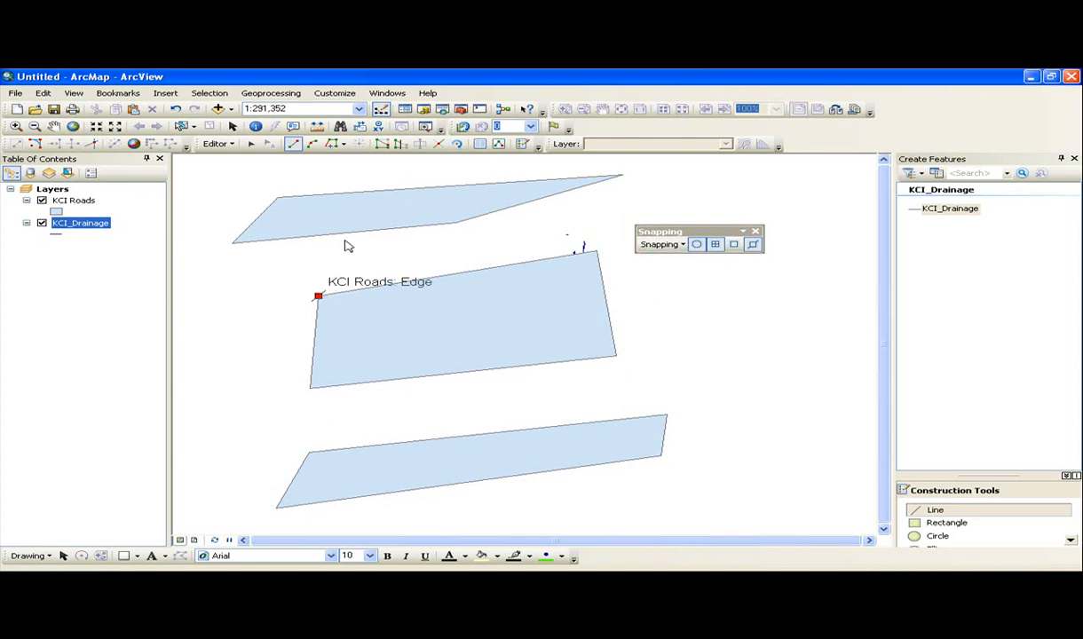
{"action": "left_click", "coordinate": [348, 235]}
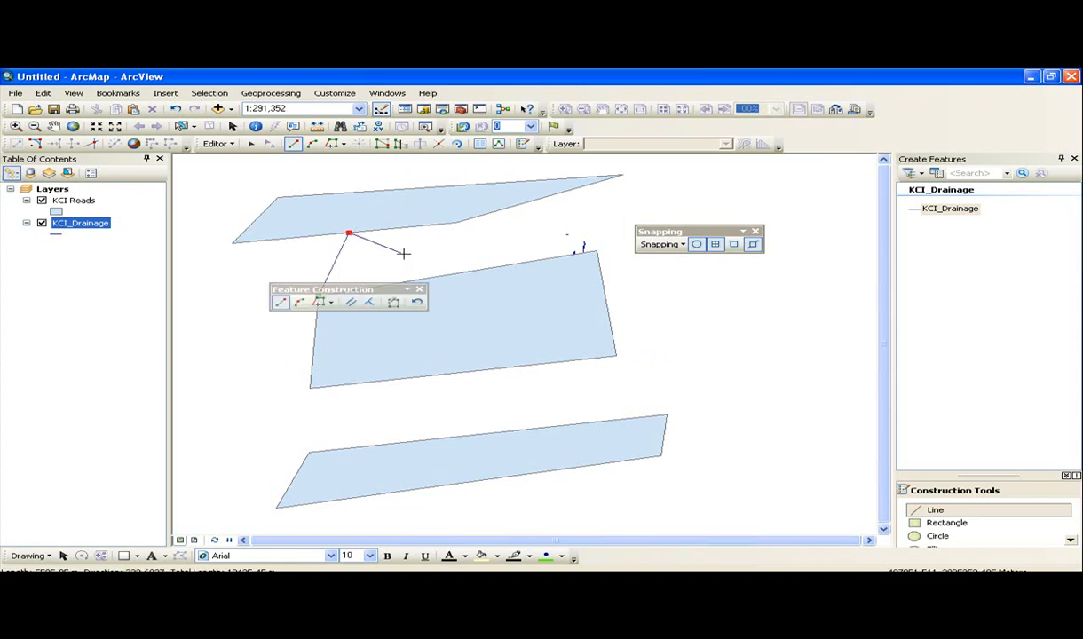
{"action": "key", "text": "ctrl+z"}
Step: Snap the sketch's second vertex to the midpoint of the upper polygon's lower edge and place a third on the middle polygon's upper edge
{"action": "right_click", "coordinate": [377, 232]}
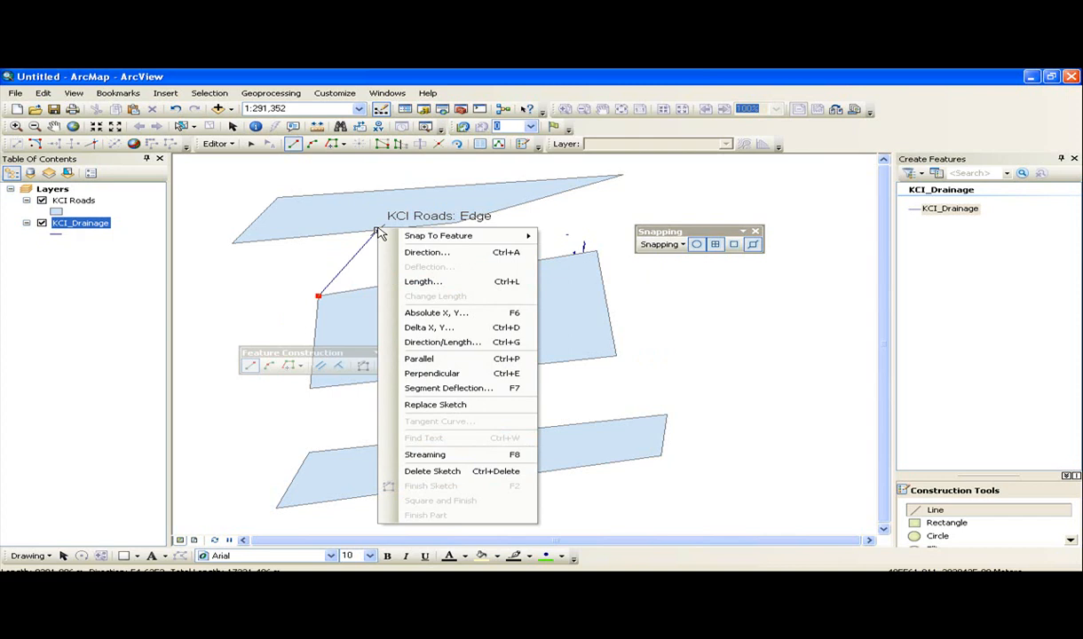
{"action": "mouse_move", "coordinate": [472, 238]}
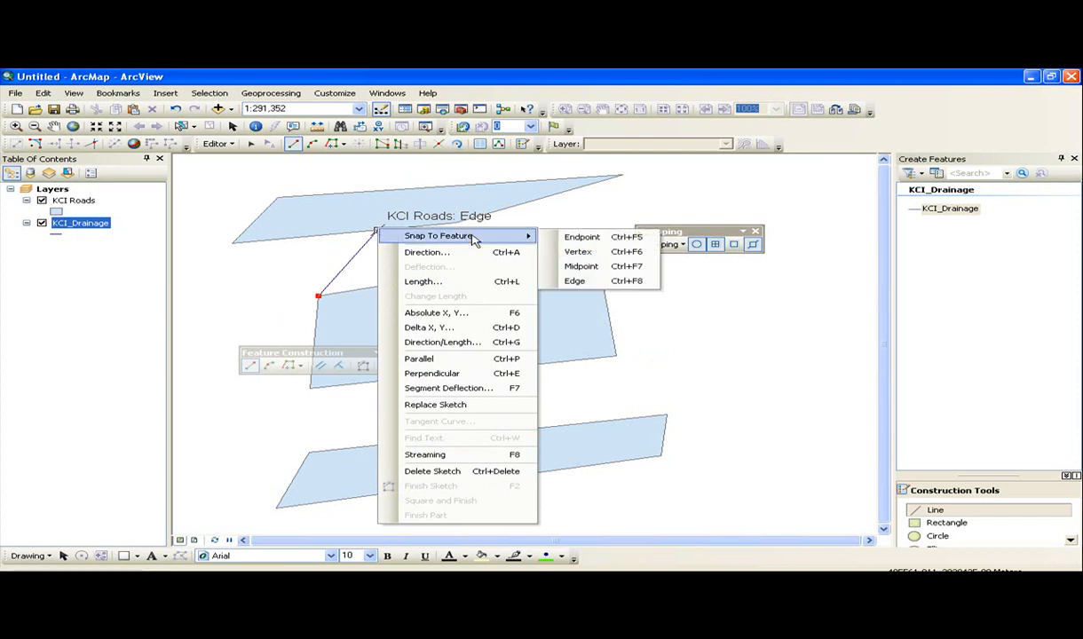
{"action": "left_click", "coordinate": [585, 272]}
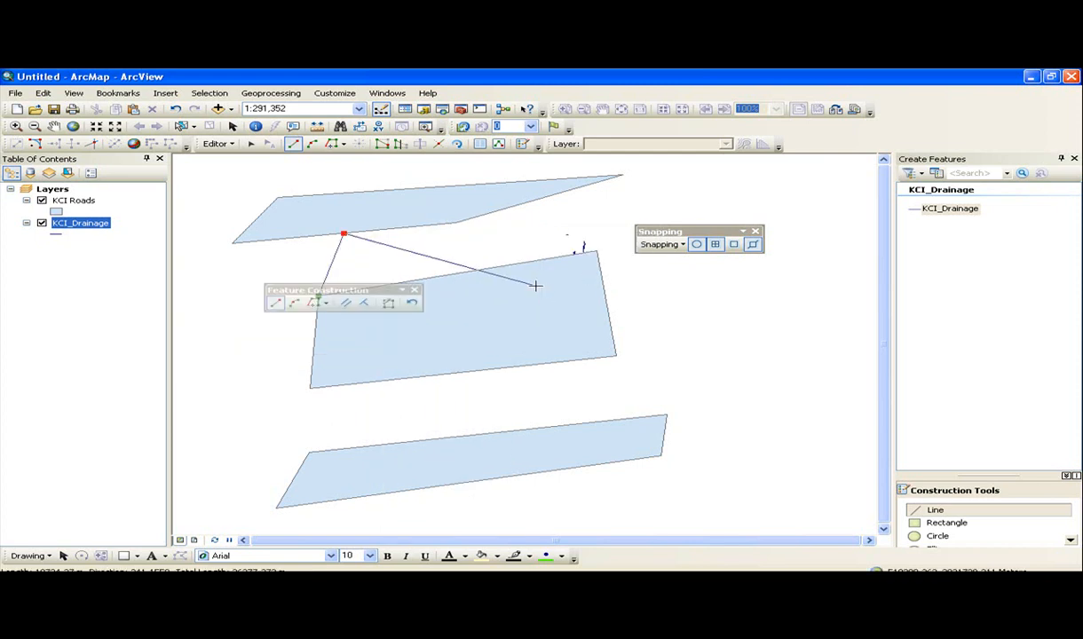
{"action": "left_click", "coordinate": [437, 277]}
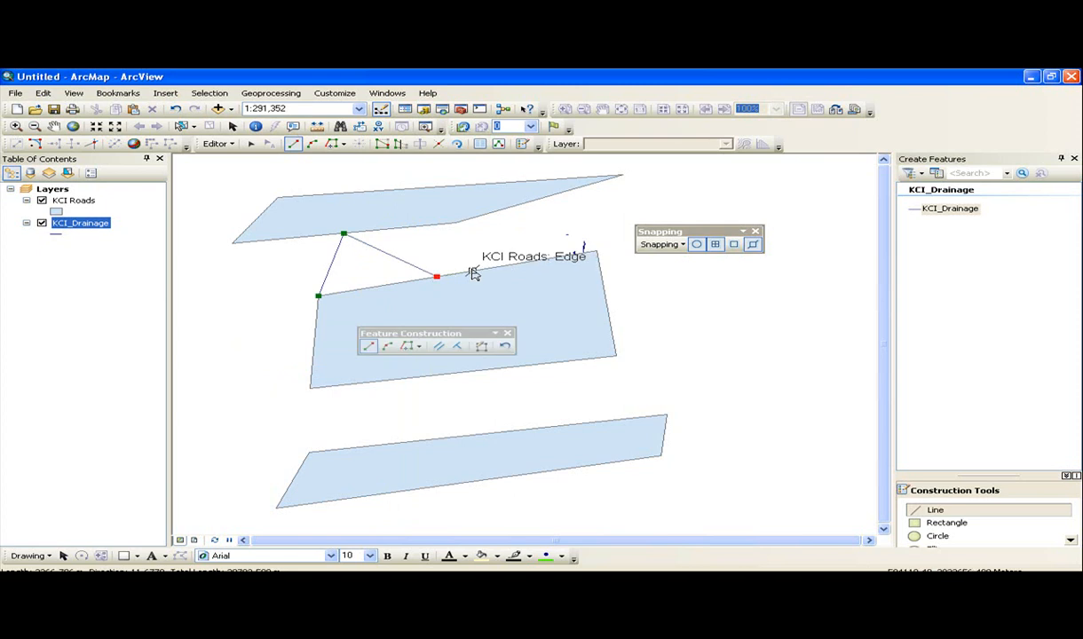
Step: Undo the unfinished line sketch and the deletion of the zigzag drainage line
{"action": "key", "text": "ctrl+z"}
{"action": "key", "text": "ctrl+z"}
{"action": "key", "text": "ctrl+z"}
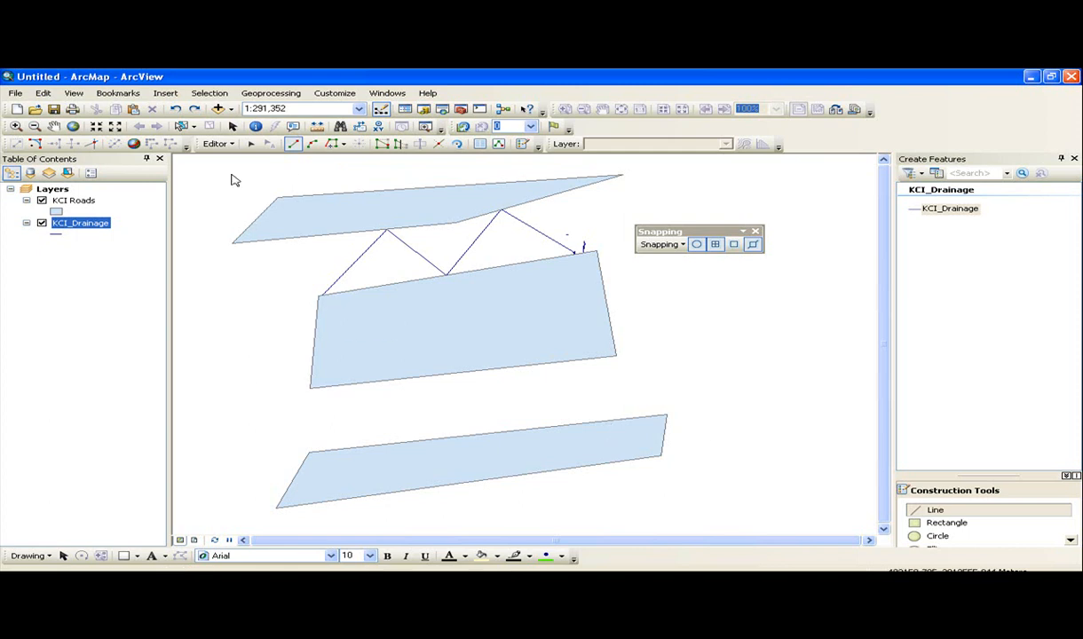
Step: Stop the KCI_Drainage edit session without saving the edits
{"action": "left_click", "coordinate": [217, 108]}
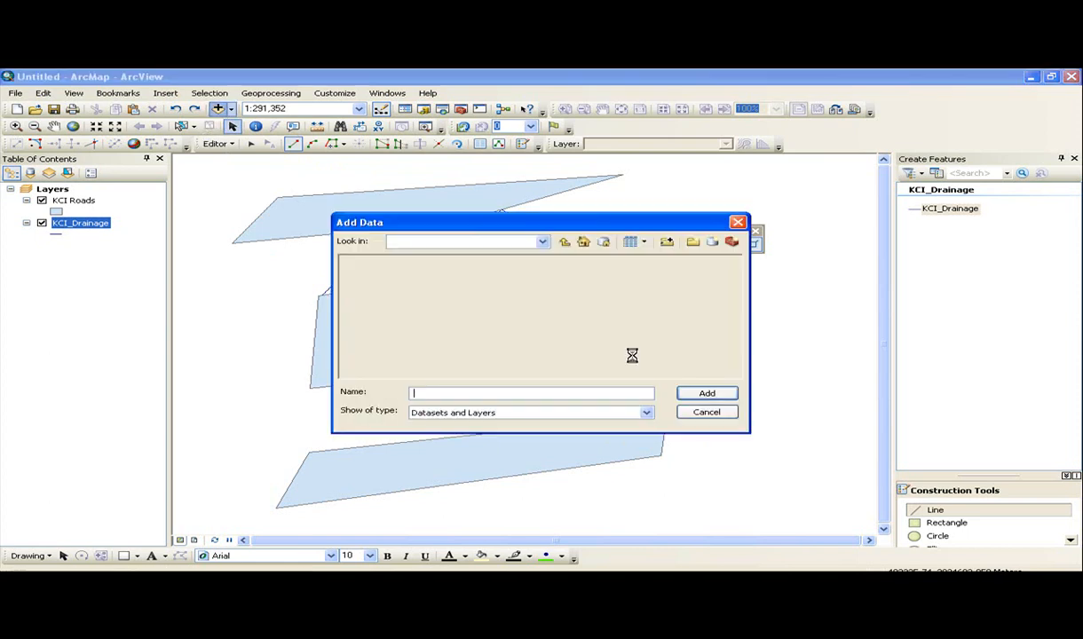
{"action": "left_click", "coordinate": [701, 414]}
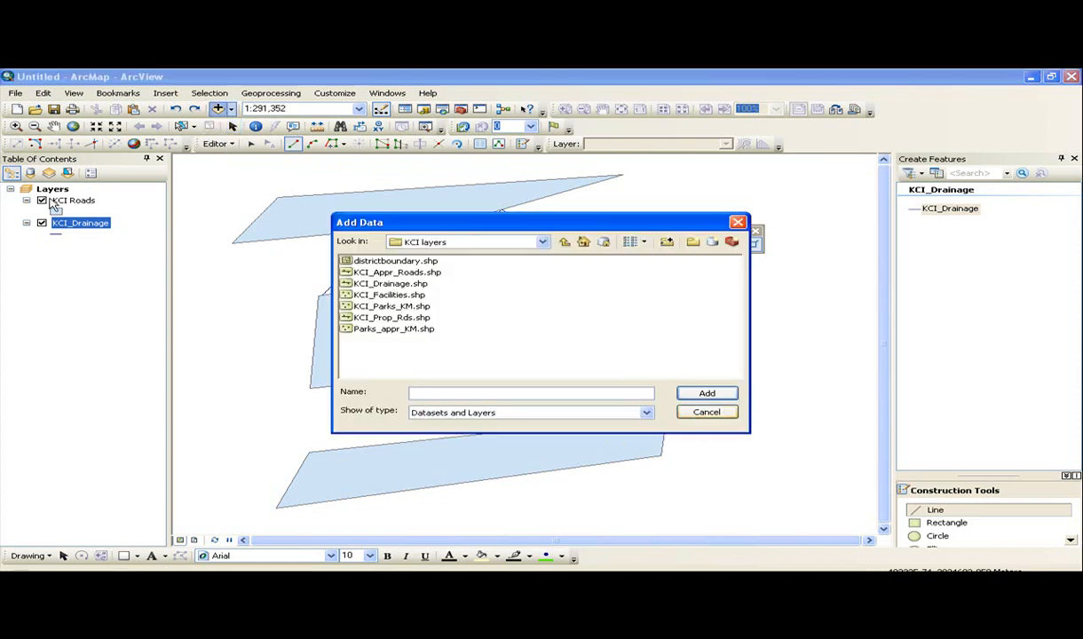
{"action": "left_click", "coordinate": [219, 145]}
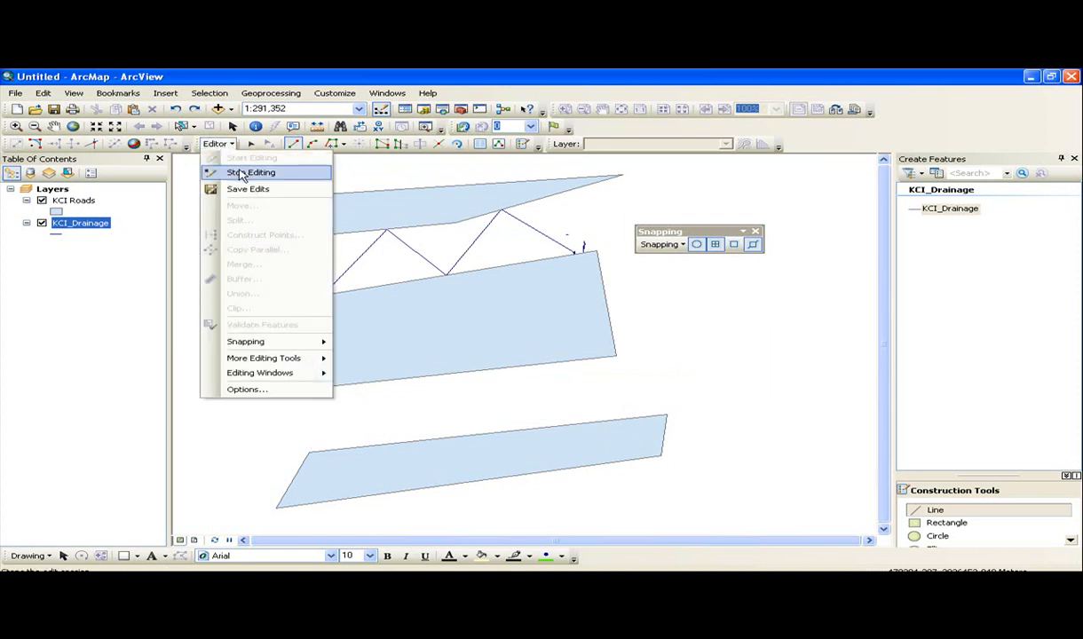
{"action": "left_click", "coordinate": [235, 171]}
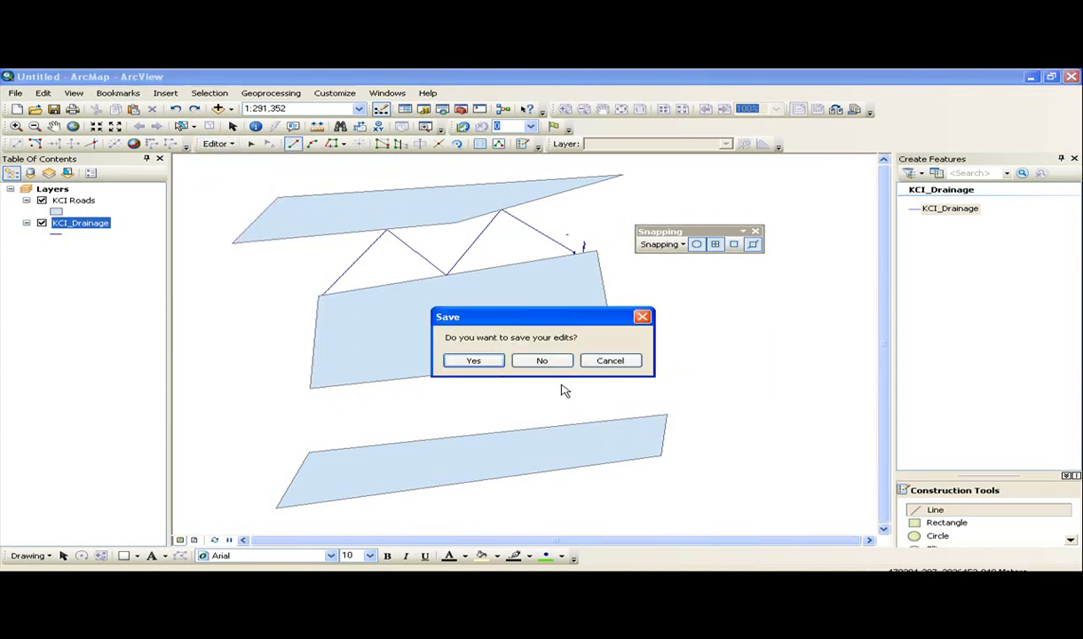
{"action": "left_click", "coordinate": [539, 359]}
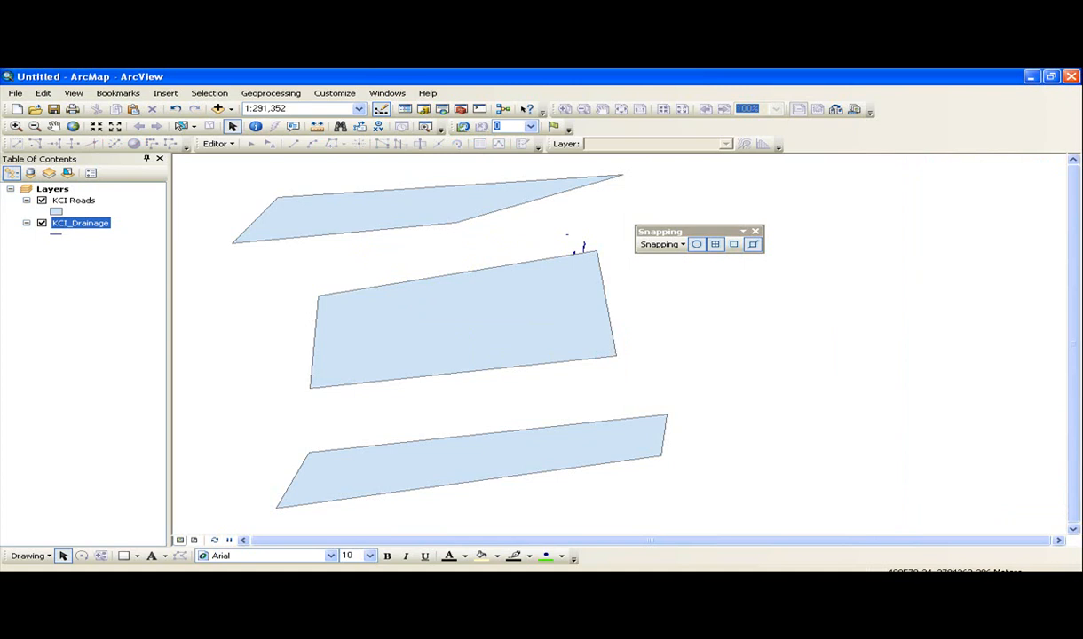
Step: Switch to ArcCatalog, locate the KCI_Drainage feature class in KCI_Updated Database.gdb, and return to ArcMap
{"action": "left_click", "coordinate": [397, 582]}
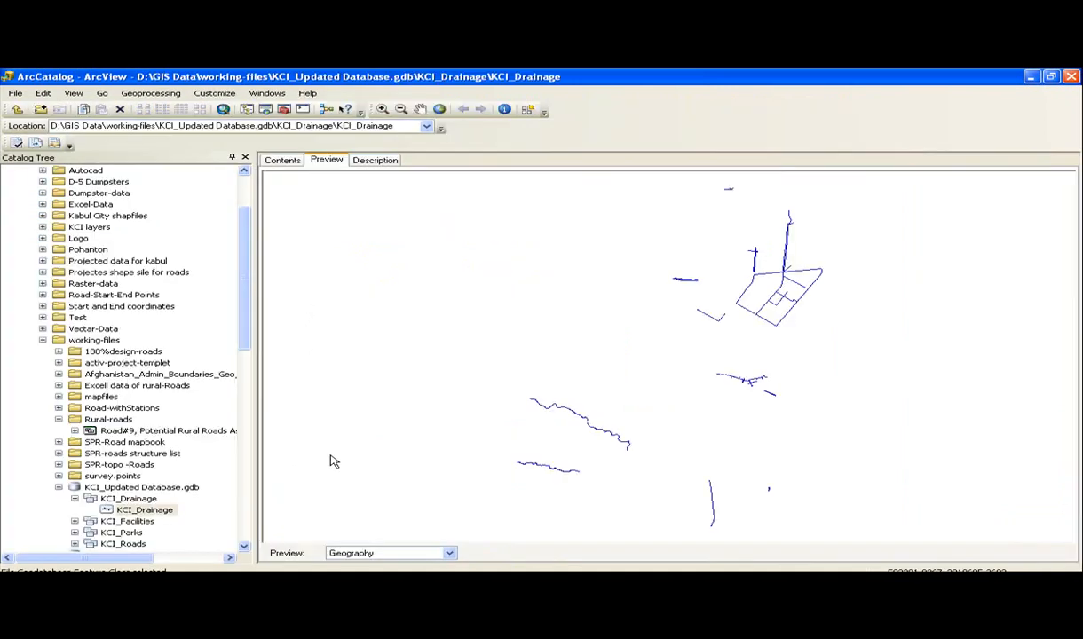
{"action": "scroll", "coordinate": [182, 457], "scroll_direction": "down", "scroll_amount": 4}
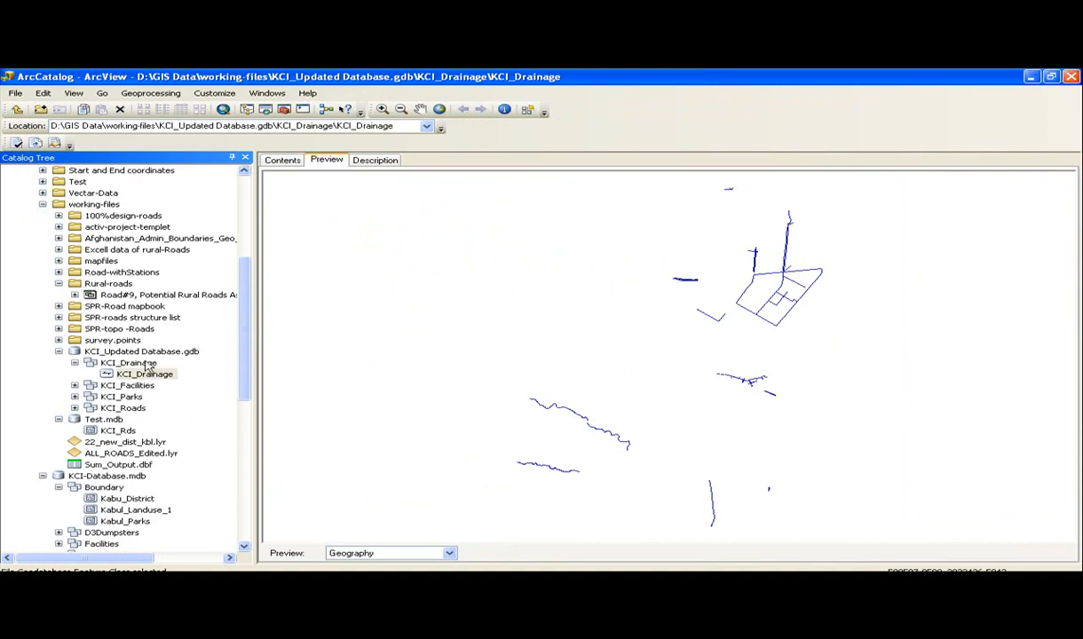
{"action": "left_click_drag", "start_coordinate": [145, 374], "coordinate": [261, 480]}
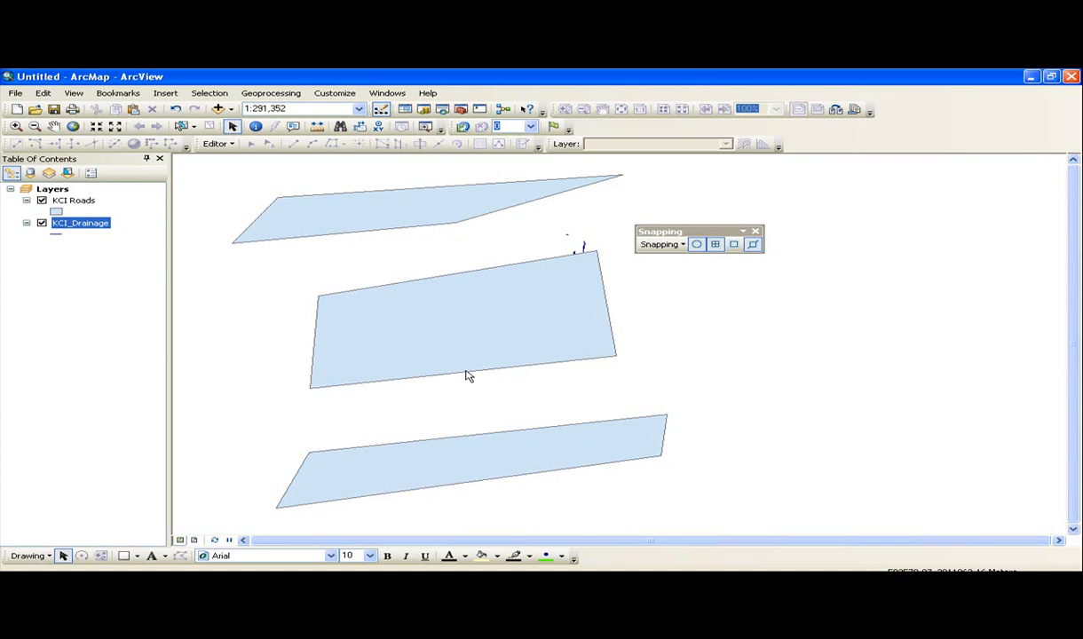
{"action": "left_click", "coordinate": [417, 582]}
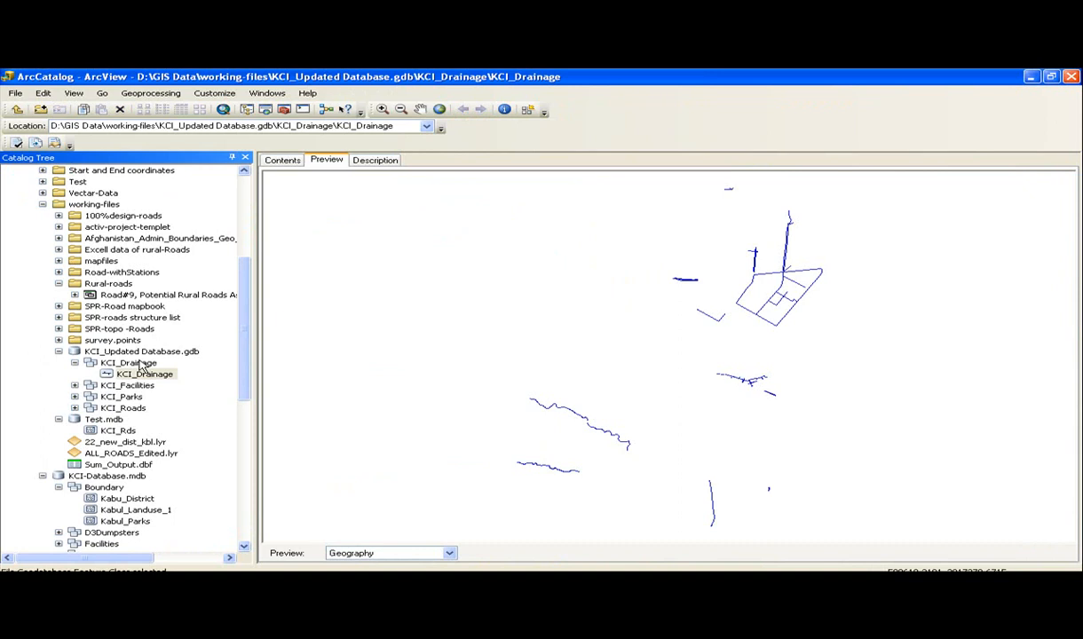
{"action": "left_click", "coordinate": [213, 579]}
{"action": "mouse_move", "coordinate": [213, 579]}
{"action": "left_mouse_down"}
{"action": "mouse_move", "coordinate": [349, 386]}
{"action": "mouse_move", "coordinate": [254, 323]}
{"action": "left_mouse_up"}
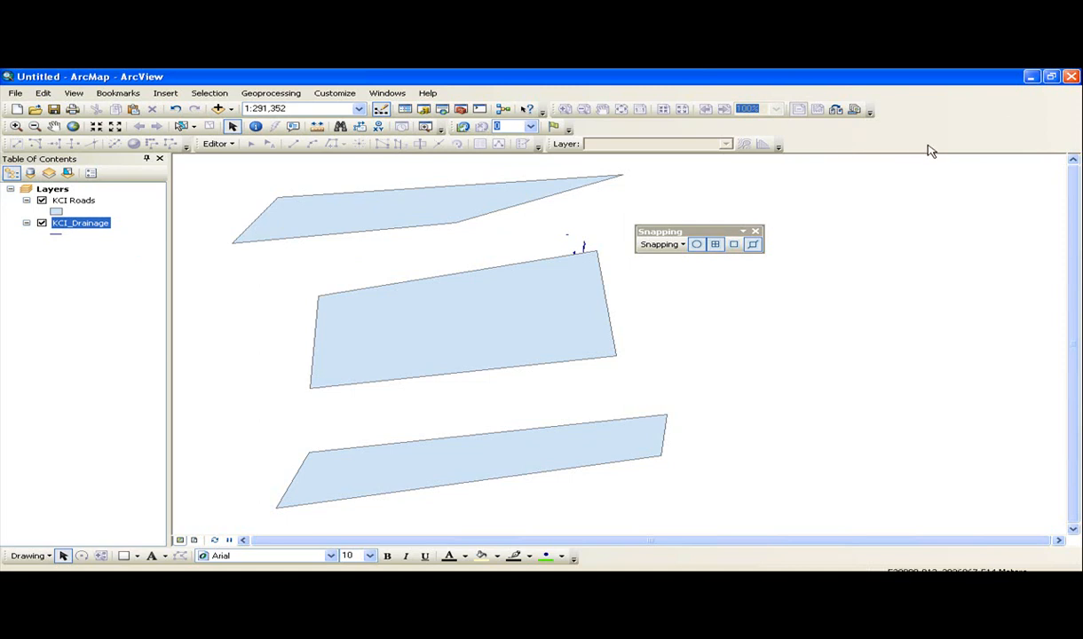
Step: Start an edit session on the KCI Roads layer in the Test.mdb workspace
{"action": "left_click", "coordinate": [213, 147]}
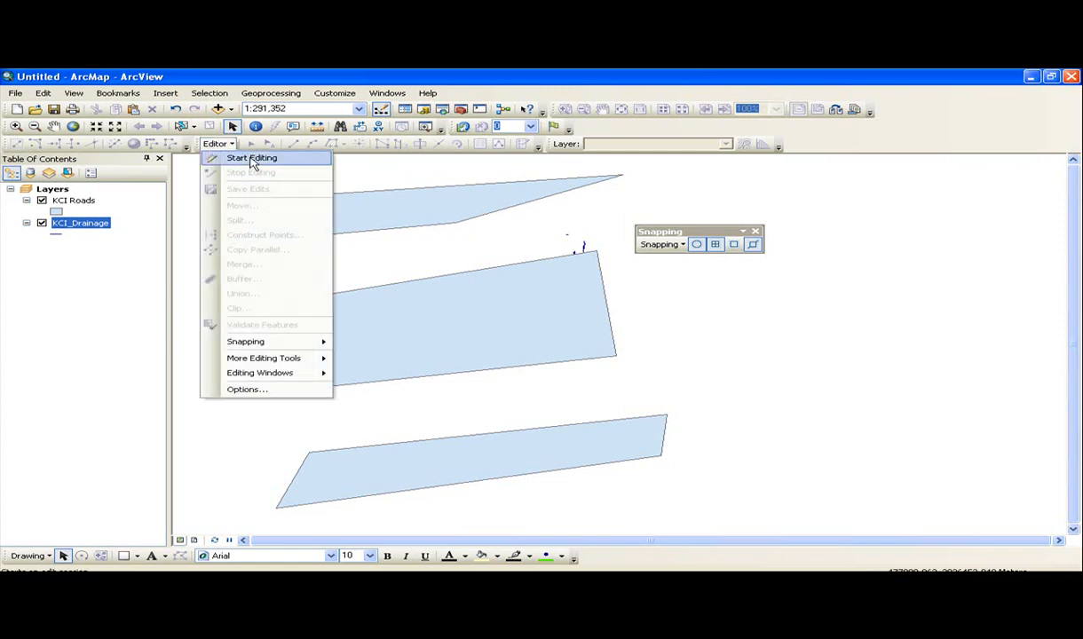
{"action": "left_click", "coordinate": [252, 160]}
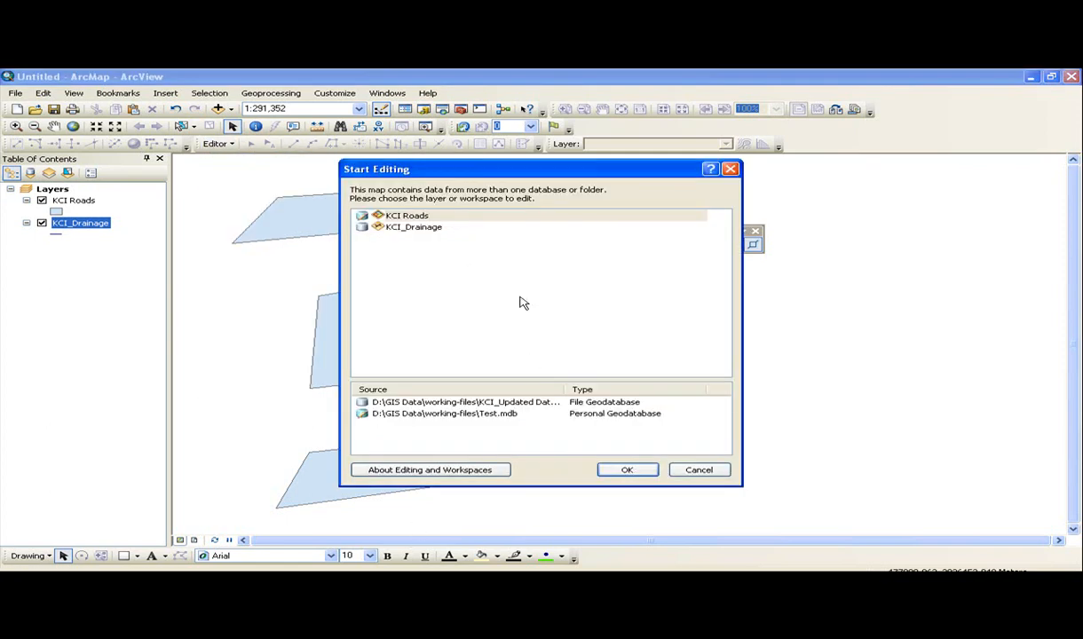
{"action": "left_click", "coordinate": [627, 471]}
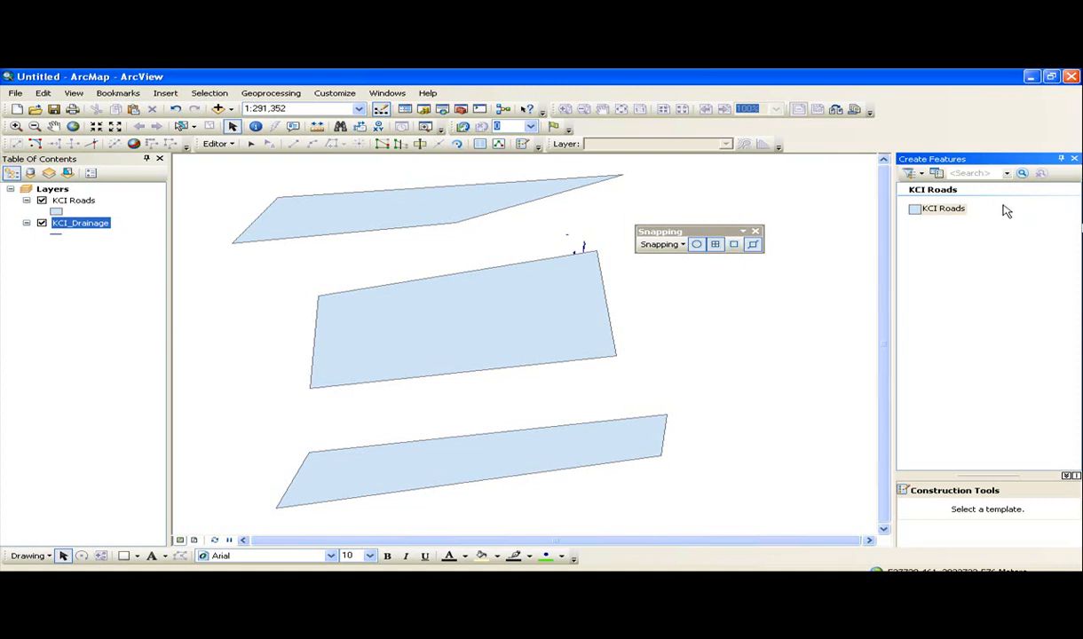
Step: Examine the KCI Roads feature template, its display and search options, and the Organize Feature Templates dialog
{"action": "left_click", "coordinate": [921, 174]}
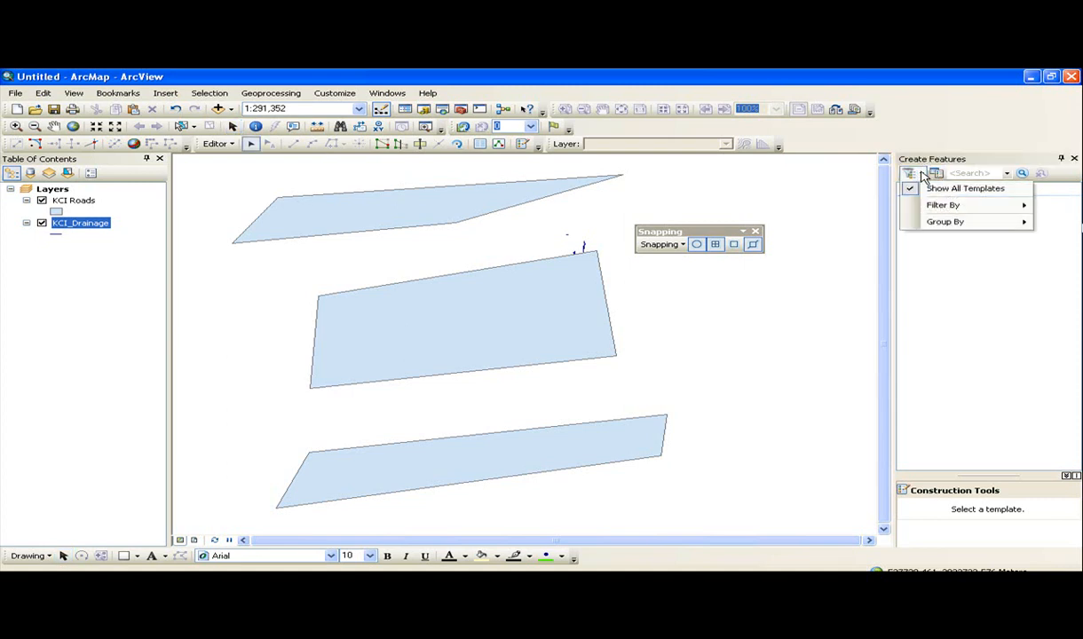
{"action": "left_click", "coordinate": [961, 160]}
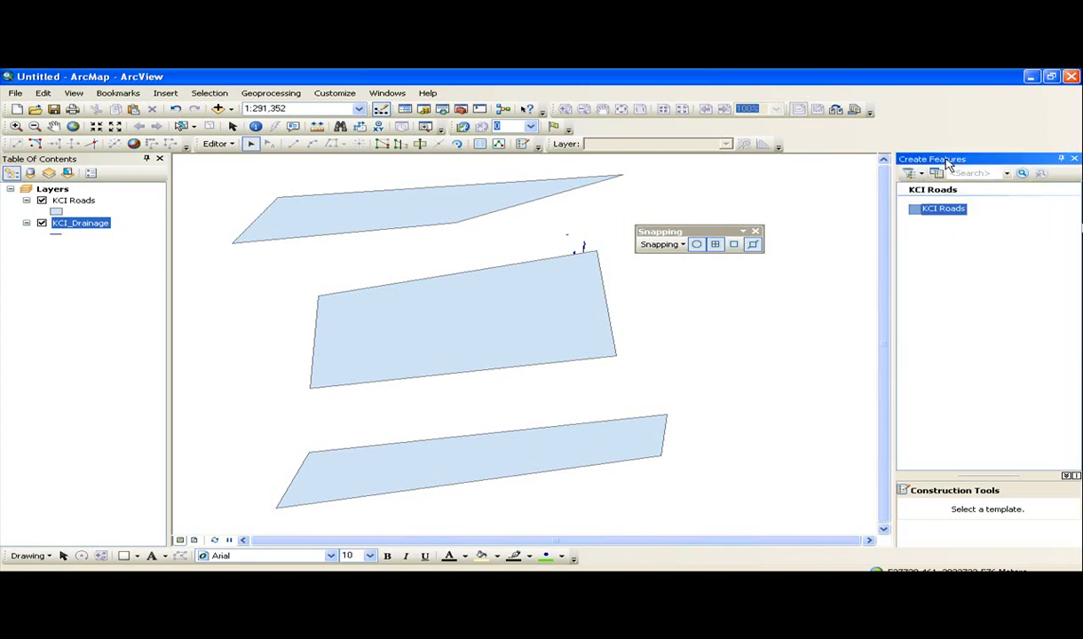
{"action": "left_click", "coordinate": [939, 217]}
{"action": "left_click", "coordinate": [929, 211]}
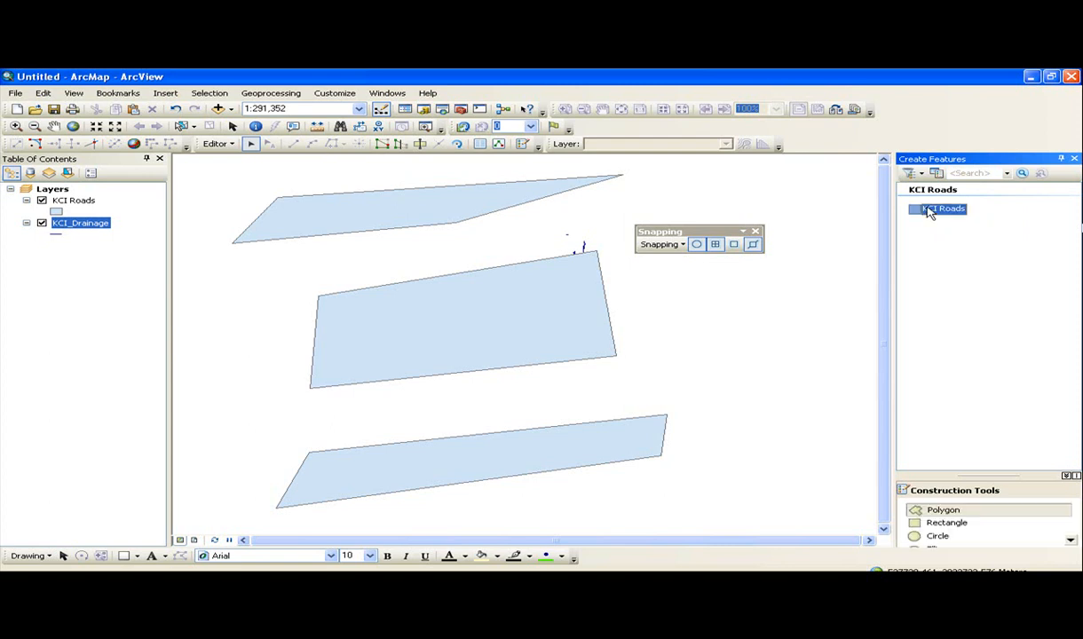
{"action": "right_click", "coordinate": [928, 212]}
{"action": "right_click", "coordinate": [934, 314]}
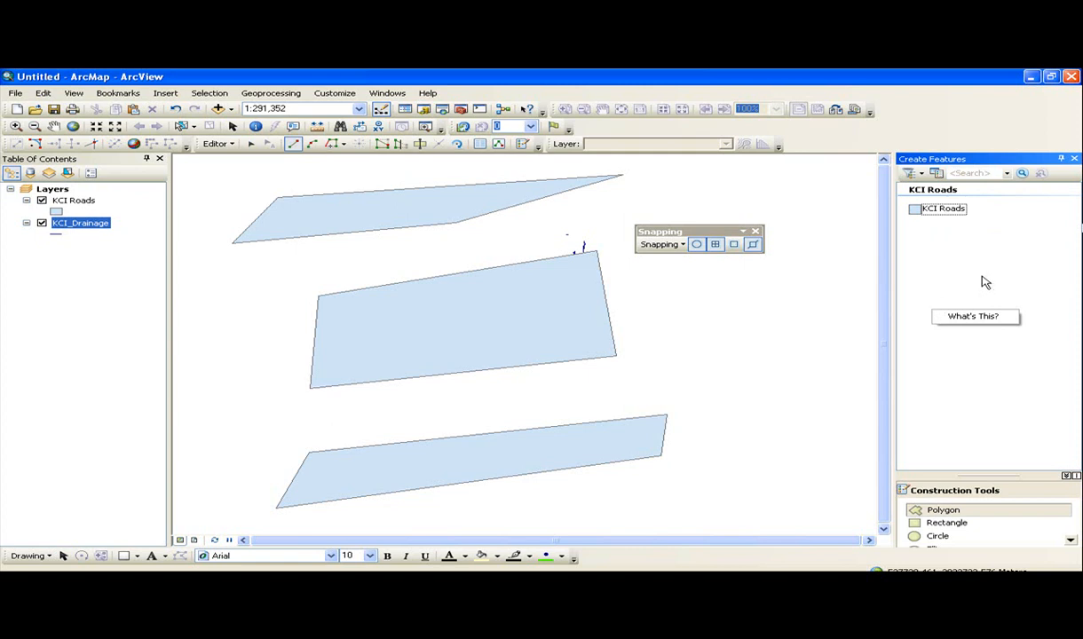
{"action": "left_click", "coordinate": [1007, 174]}
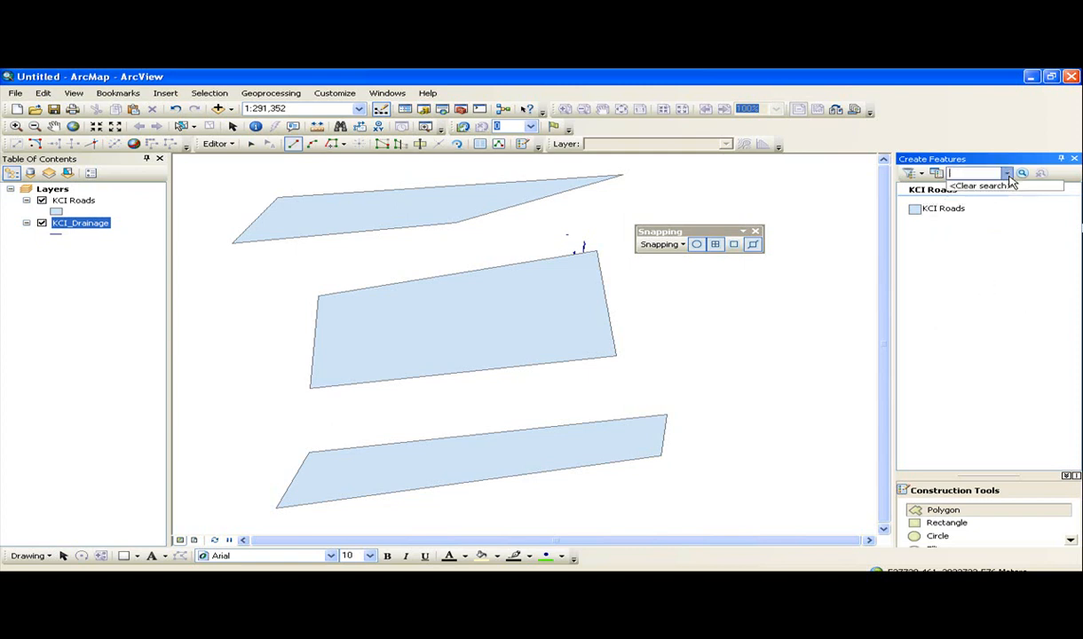
{"action": "left_click", "coordinate": [936, 174]}
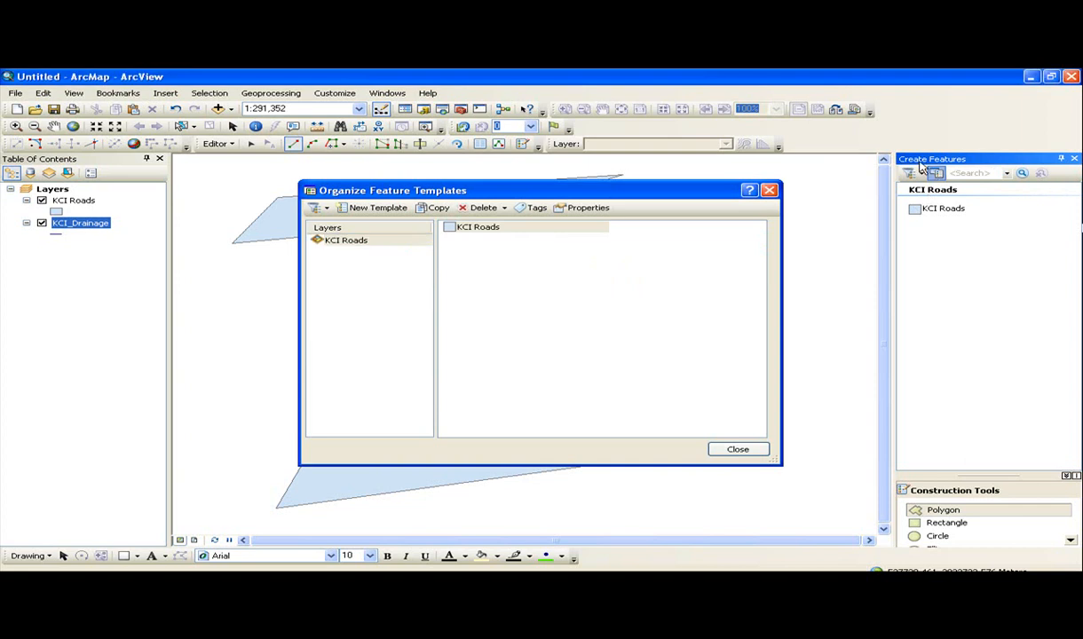
{"action": "left_click", "coordinate": [769, 190]}
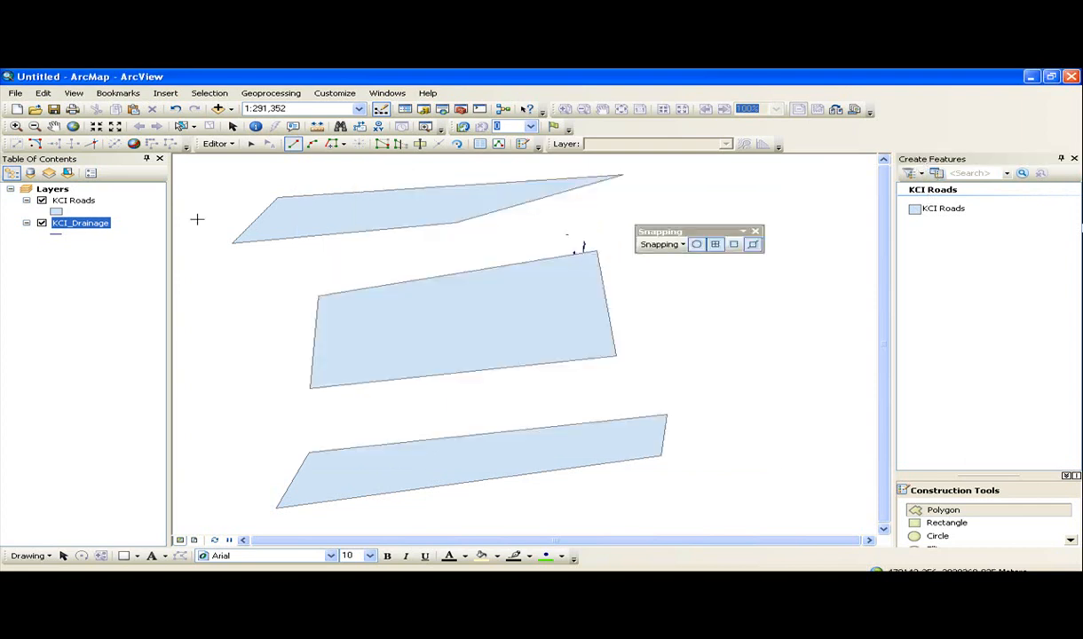
Step: Digitize a four-sided KCI Roads polygon starting at the middle polygon's upper-left corner and overlapping the upper and middle polygons
{"action": "left_click", "coordinate": [318, 298]}
{"action": "left_click", "coordinate": [306, 181]}
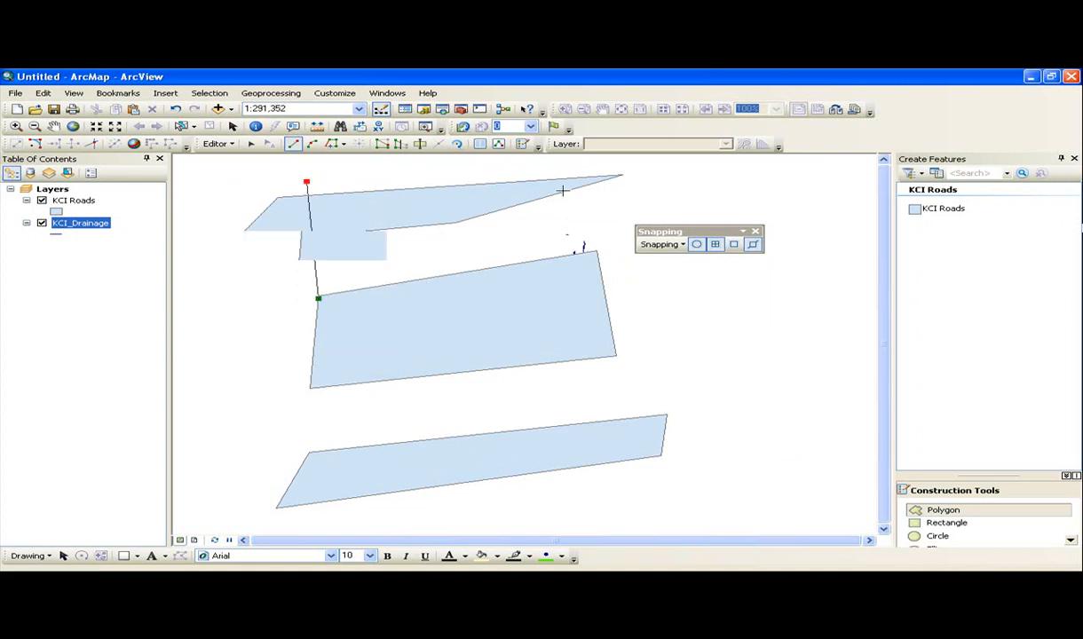
{"action": "left_click", "coordinate": [597, 161]}
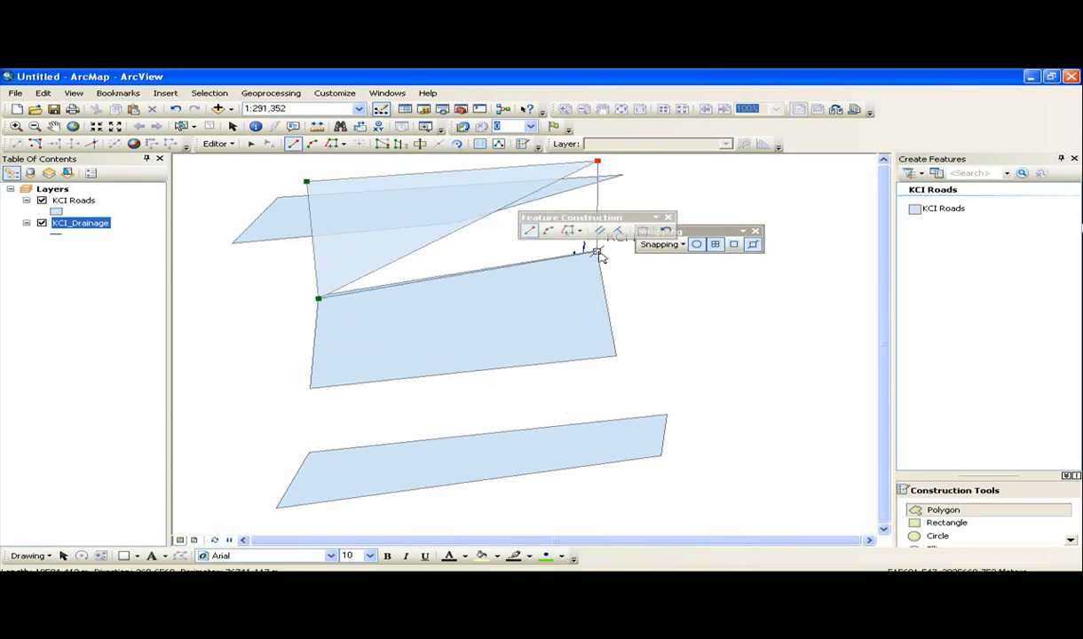
{"action": "left_click", "coordinate": [545, 308]}
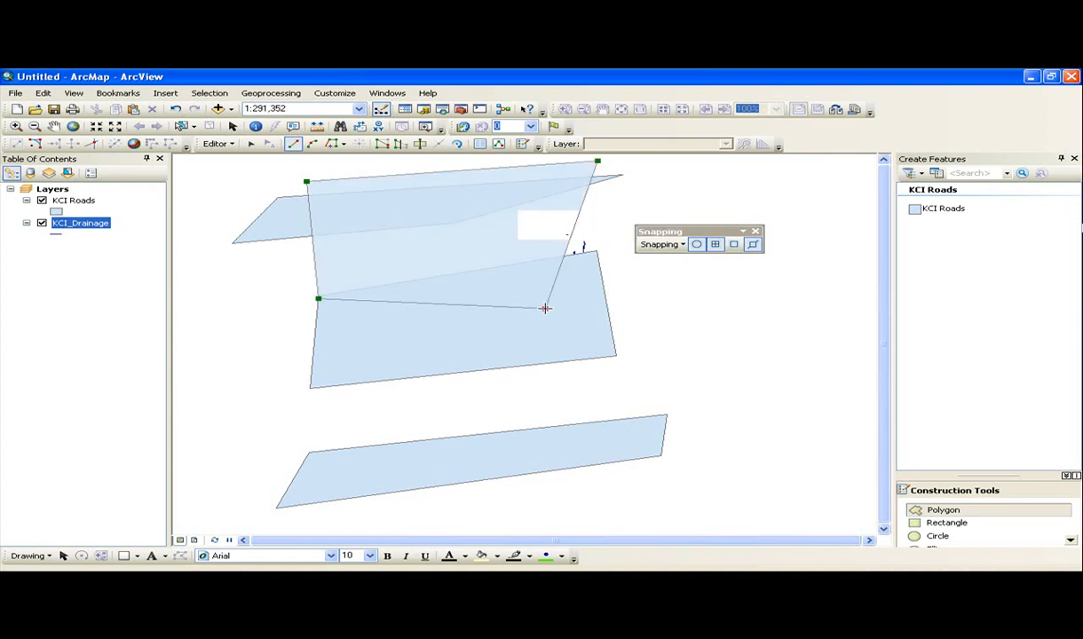
{"action": "double_click", "coordinate": [543, 308]}
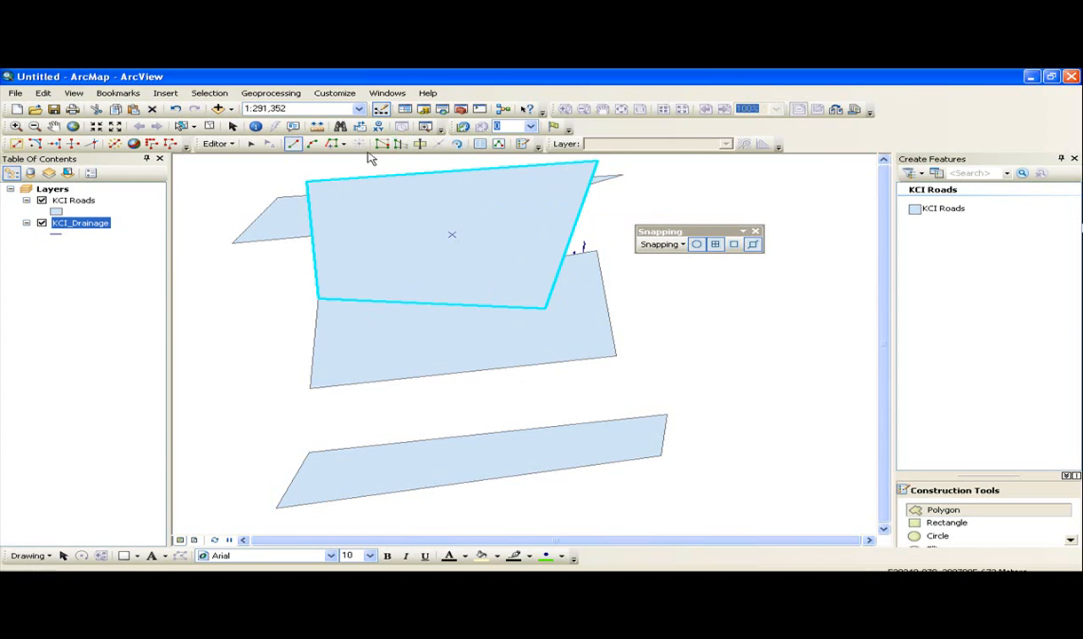
Step: View the general layer properties of KCI Roads and close them without changes
{"action": "left_click", "coordinate": [63, 202]}
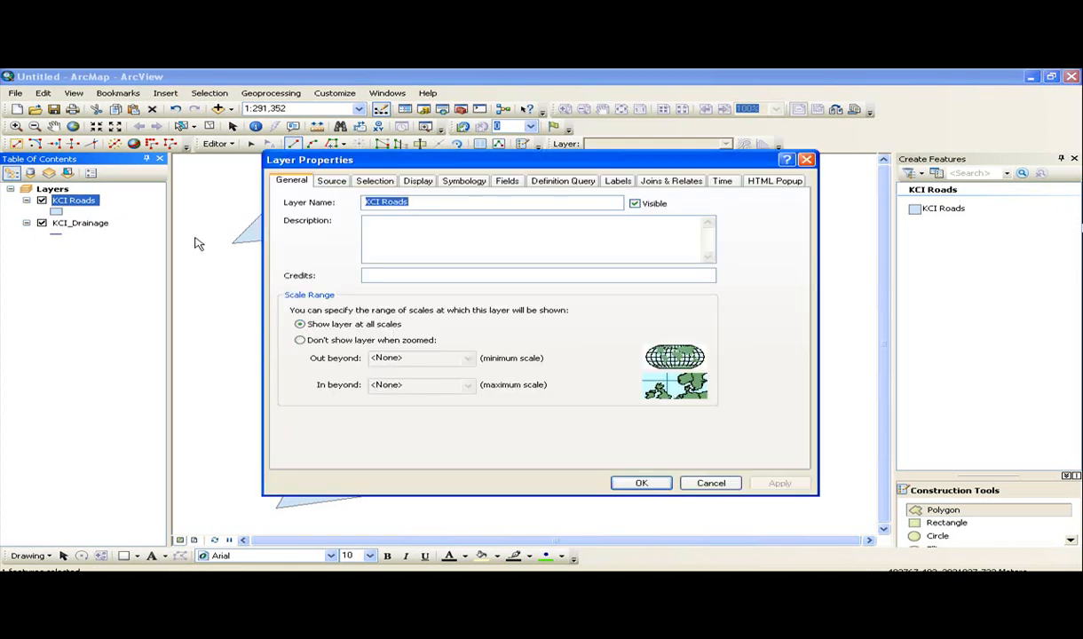
{"action": "left_click_drag", "start_coordinate": [411, 164], "coordinate": [302, 98]}
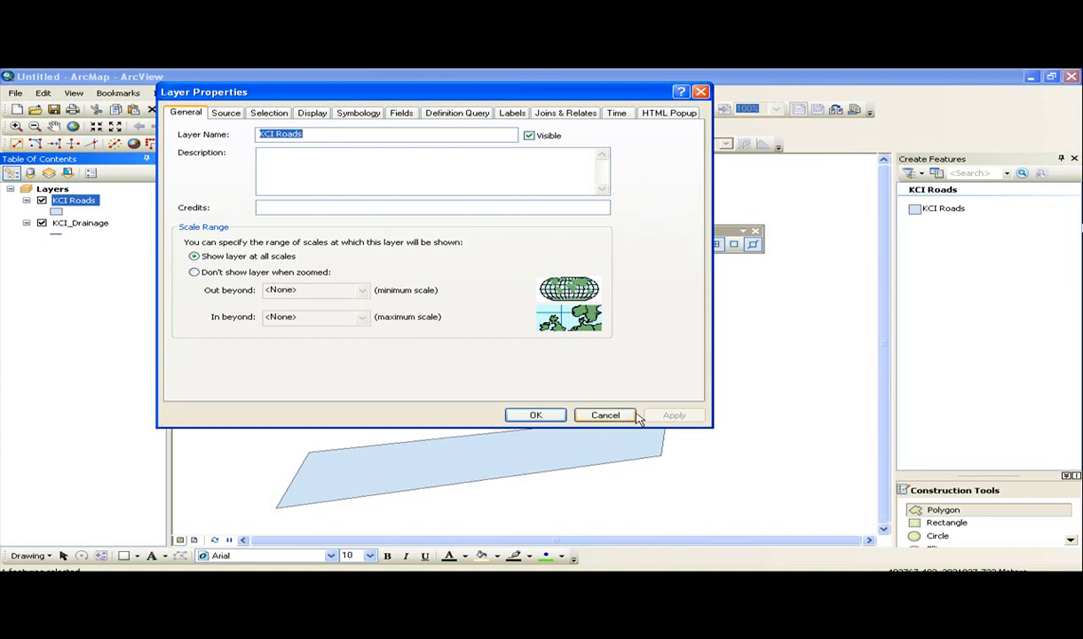
{"action": "left_click", "coordinate": [608, 414]}
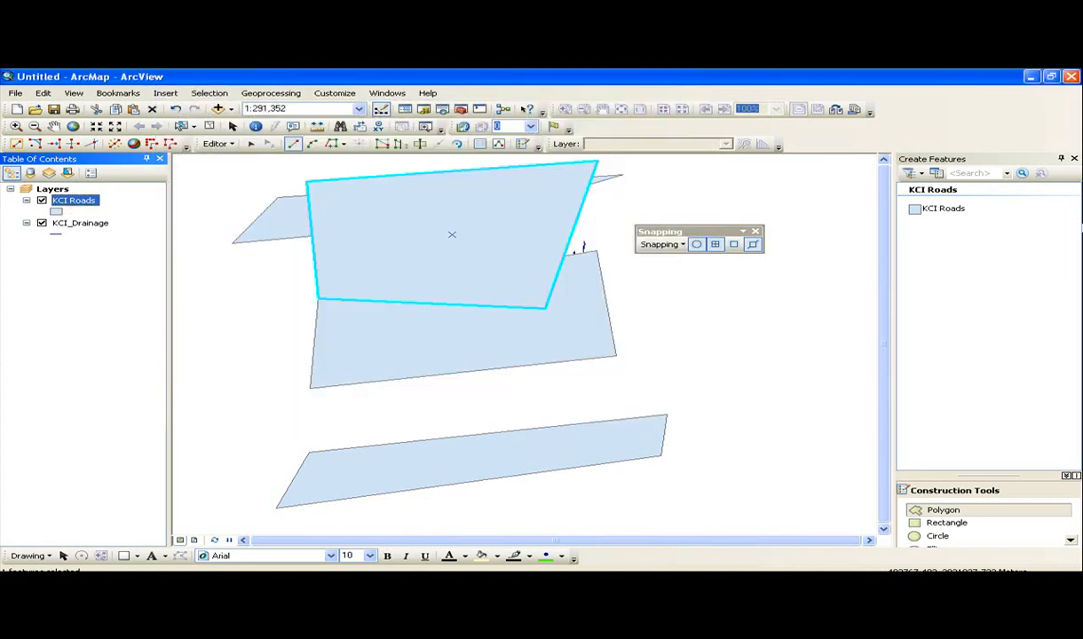
Step: Try the Fixed Scale and Fixed Extent settings for the extent of the Layers data frame
{"action": "left_click", "coordinate": [52, 190]}
{"action": "double_click", "coordinate": [52, 191]}
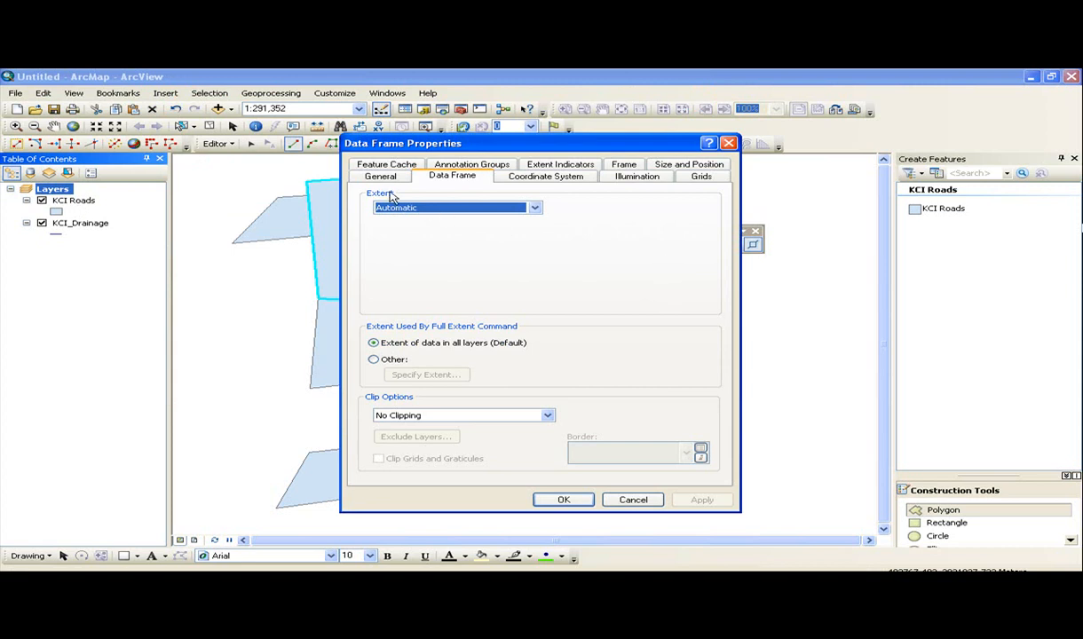
{"action": "left_click", "coordinate": [516, 211]}
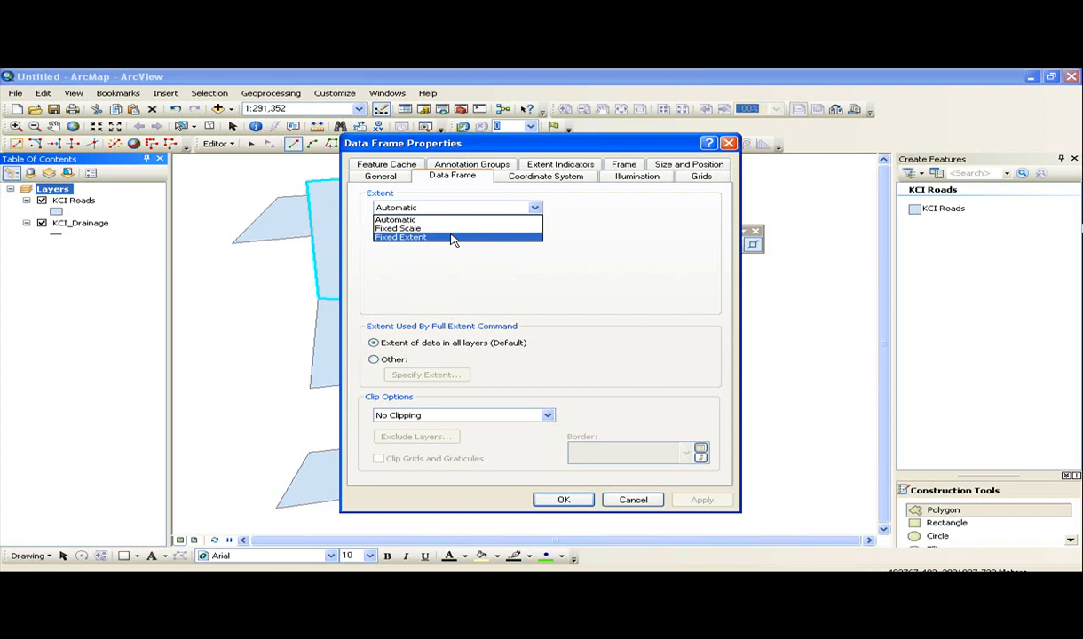
{"action": "left_click", "coordinate": [438, 229]}
{"action": "key", "text": "Tab"}
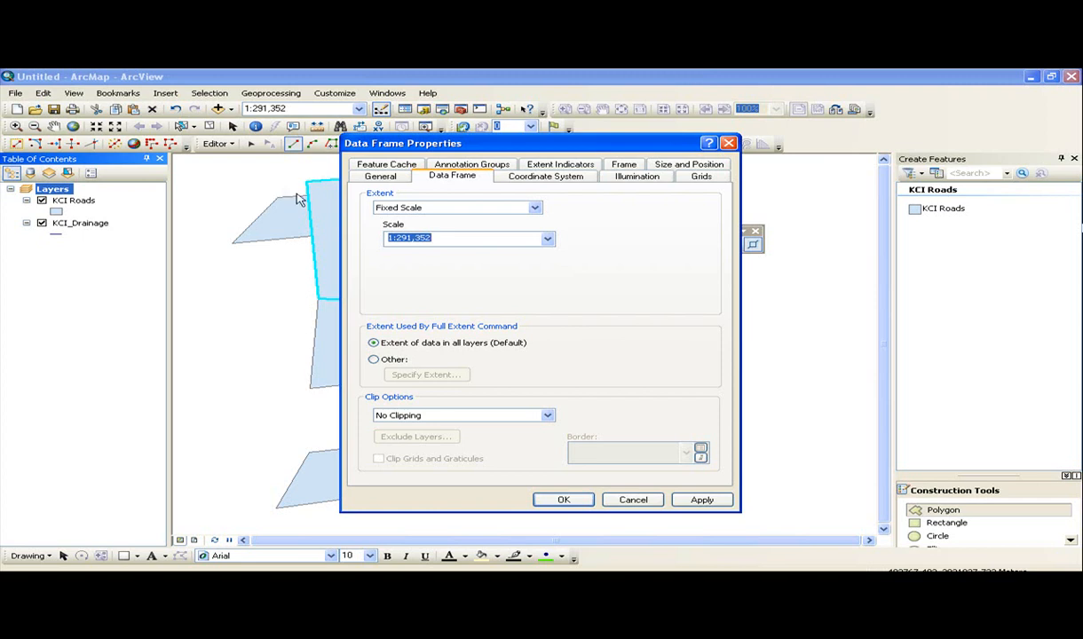
{"action": "left_click", "coordinate": [440, 208]}
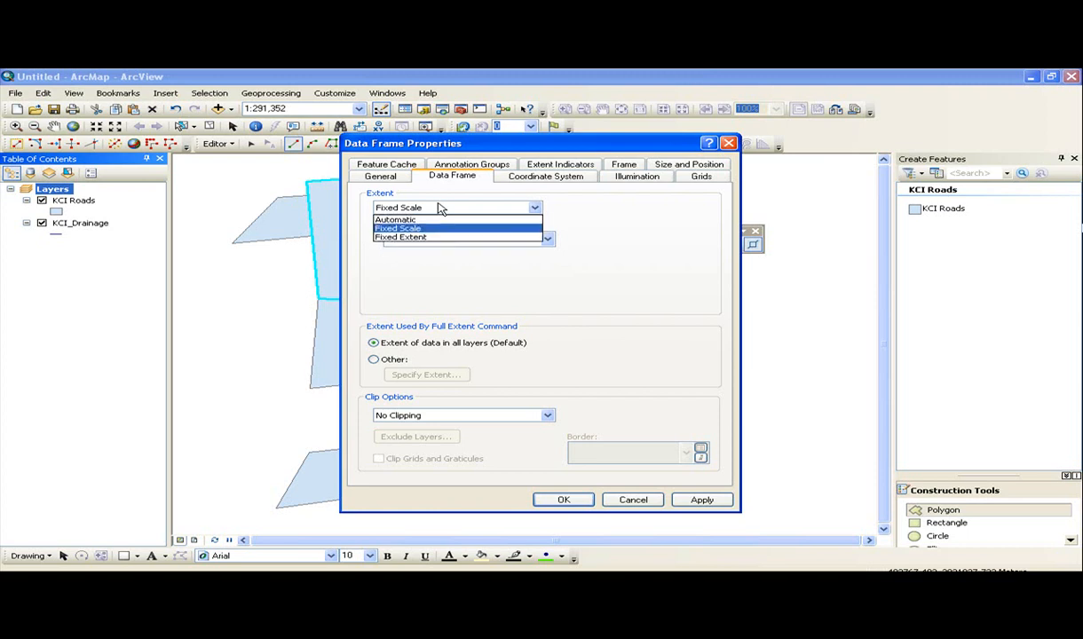
{"action": "left_click", "coordinate": [413, 238]}
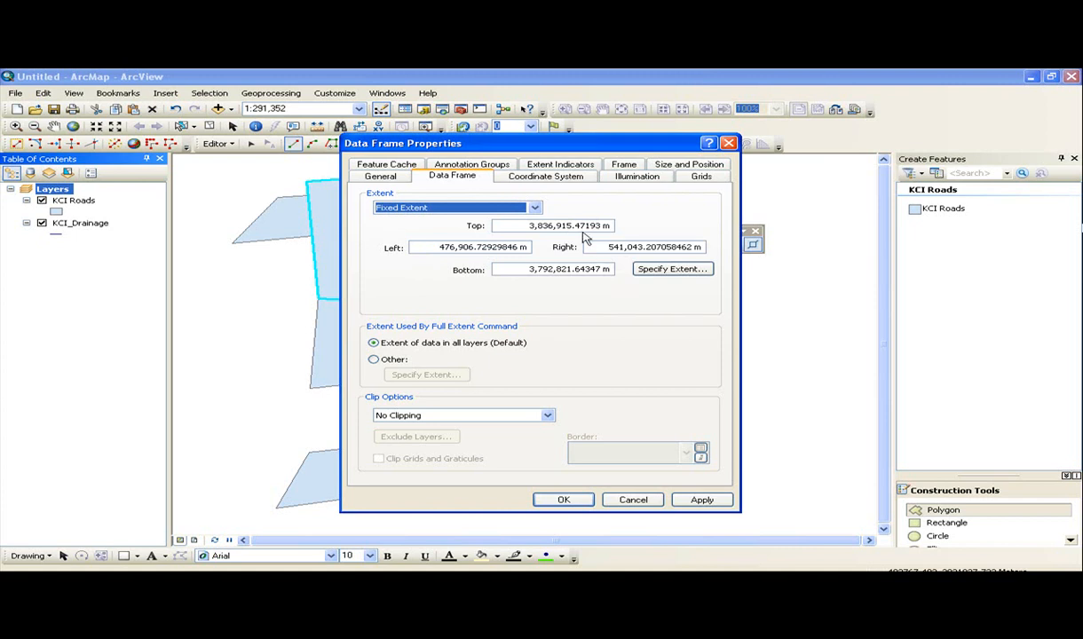
Step: Review the data frame's coordinate system, frame and display unit options, and close its properties without applying changes
{"action": "left_click", "coordinate": [546, 177]}
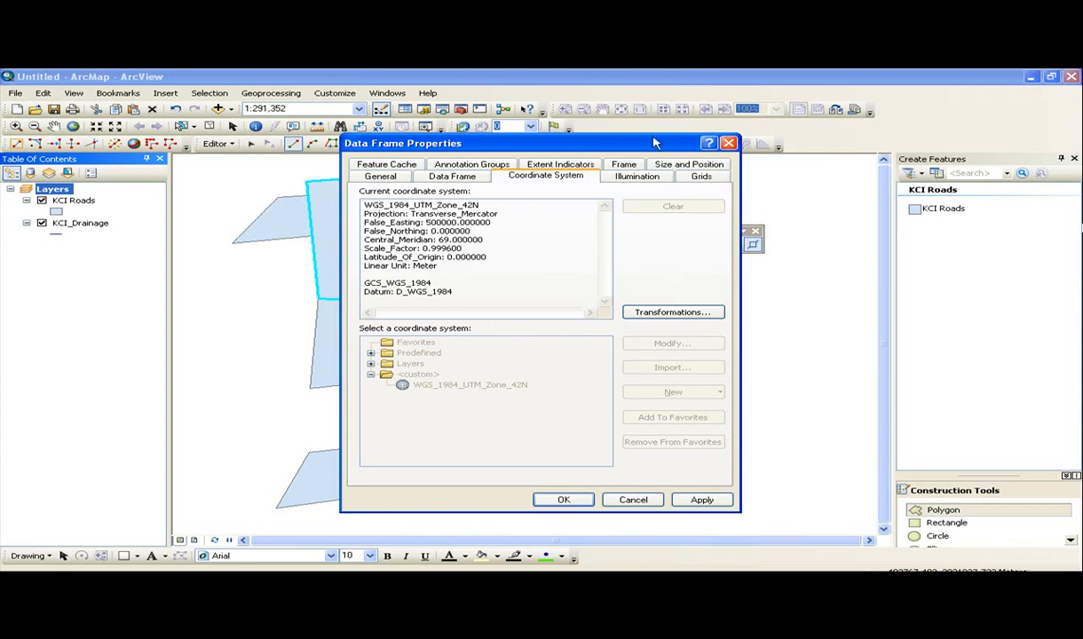
{"action": "left_click", "coordinate": [625, 166]}
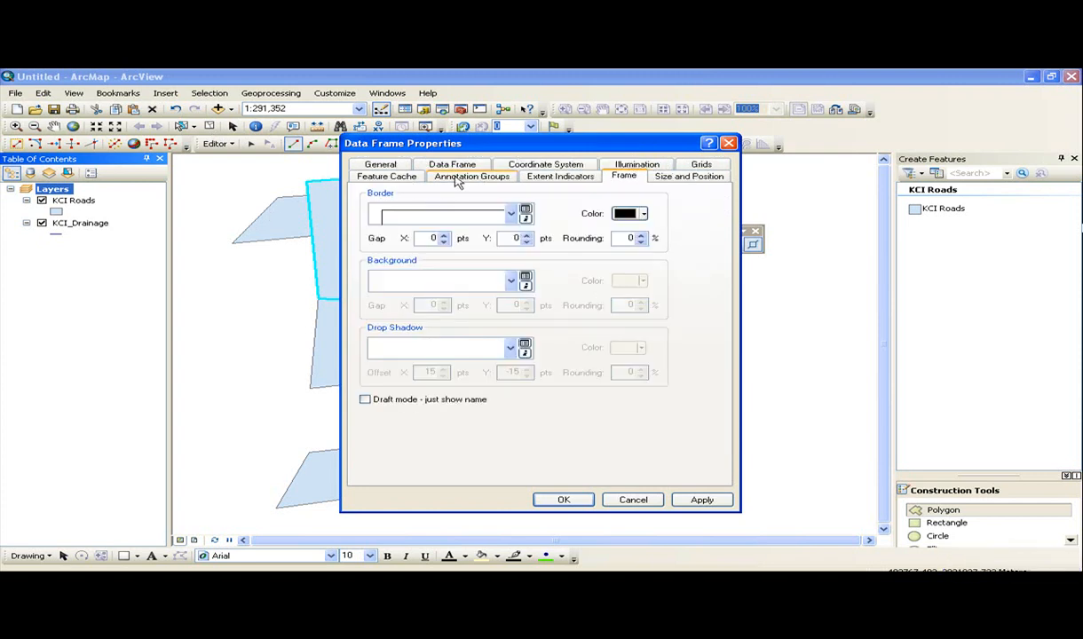
{"action": "left_click", "coordinate": [385, 173]}
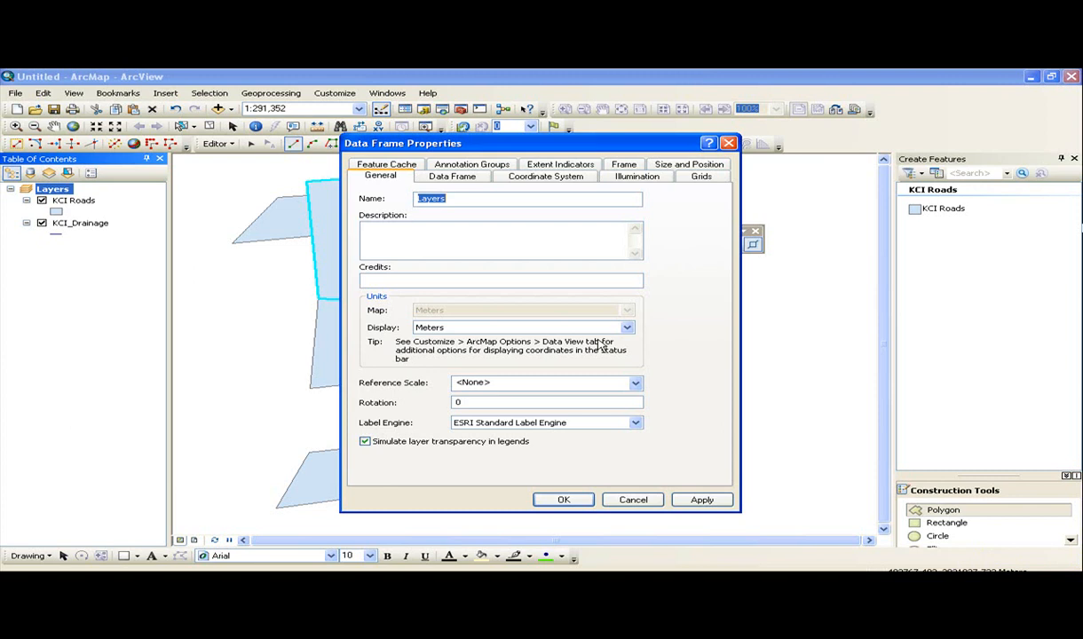
{"action": "left_click", "coordinate": [486, 332]}
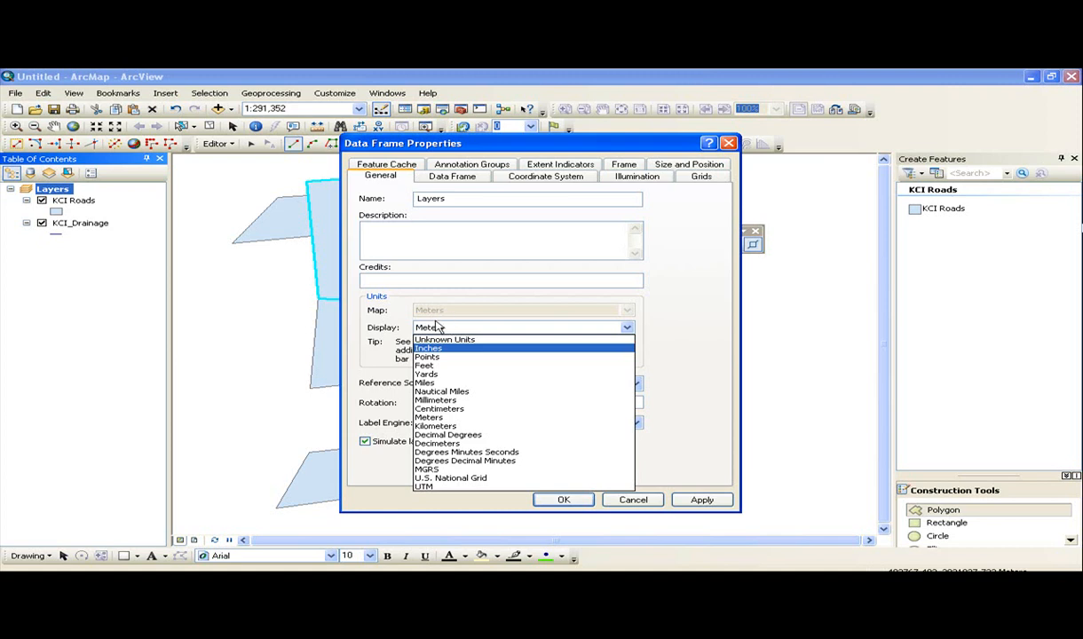
{"action": "left_click", "coordinate": [648, 501]}
{"action": "left_click", "coordinate": [648, 502]}
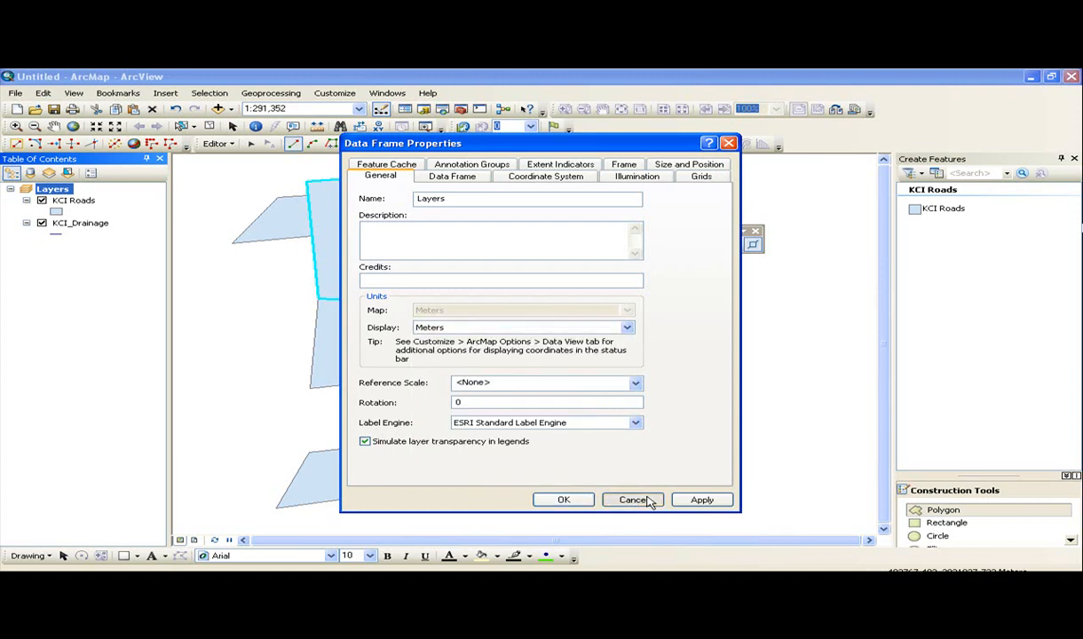
{"action": "left_click", "coordinate": [636, 500]}
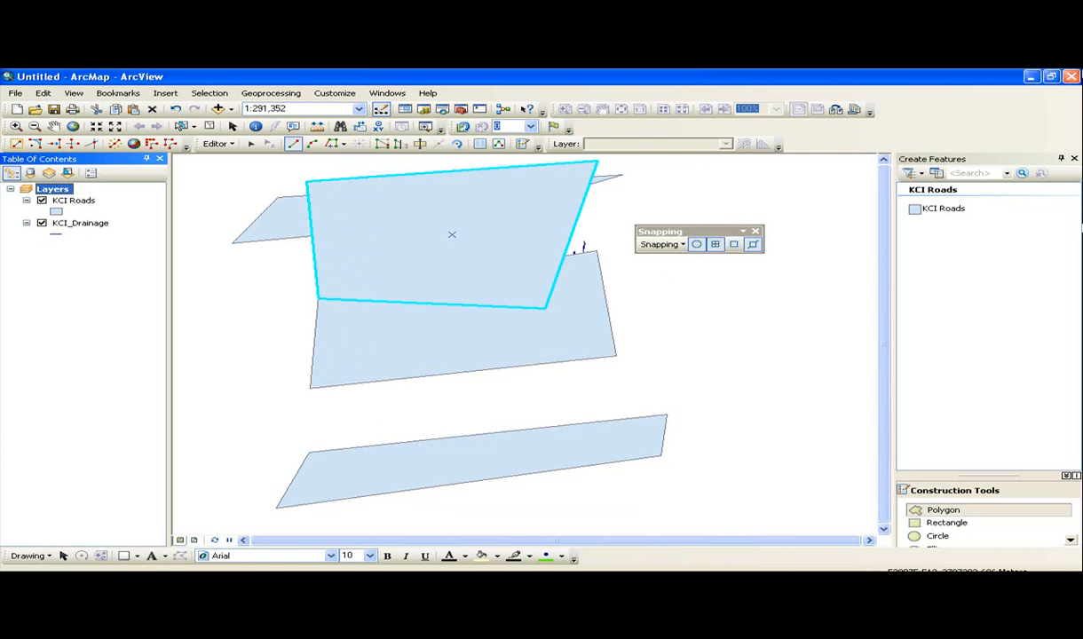
Step: Close ArcMap without saving the edits or the untitled map
{"action": "left_click", "coordinate": [1072, 76]}
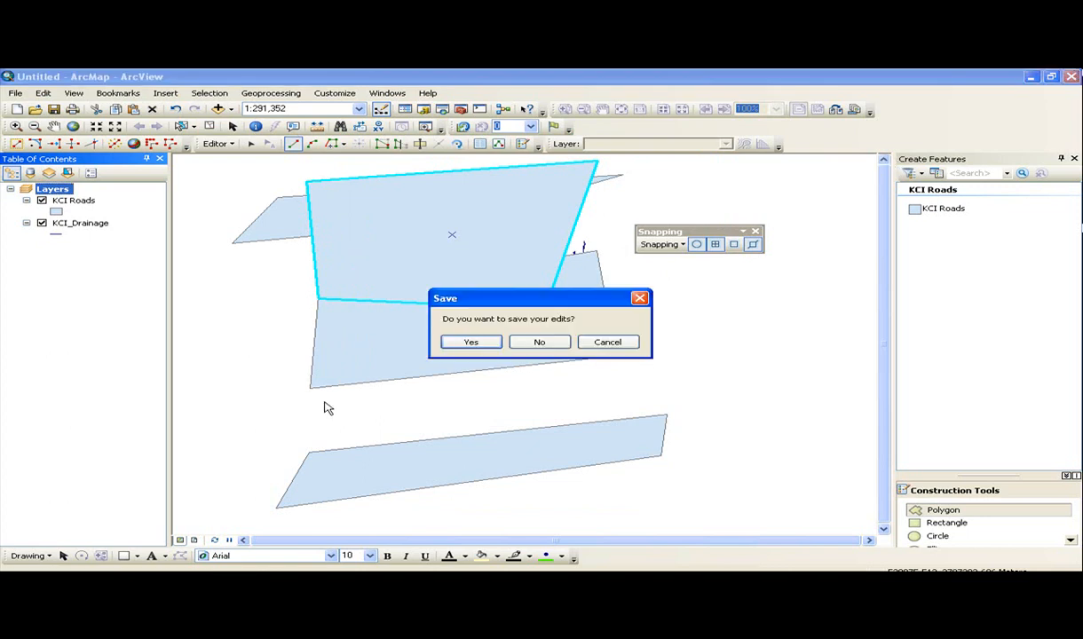
{"action": "left_click", "coordinate": [552, 344]}
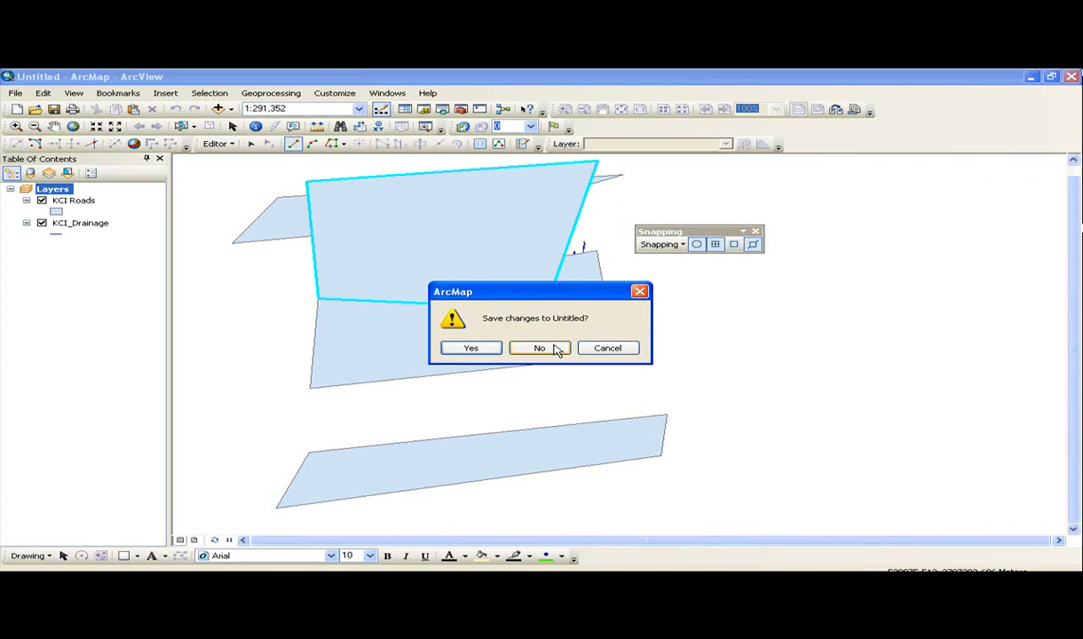
{"action": "left_click", "coordinate": [539, 348]}
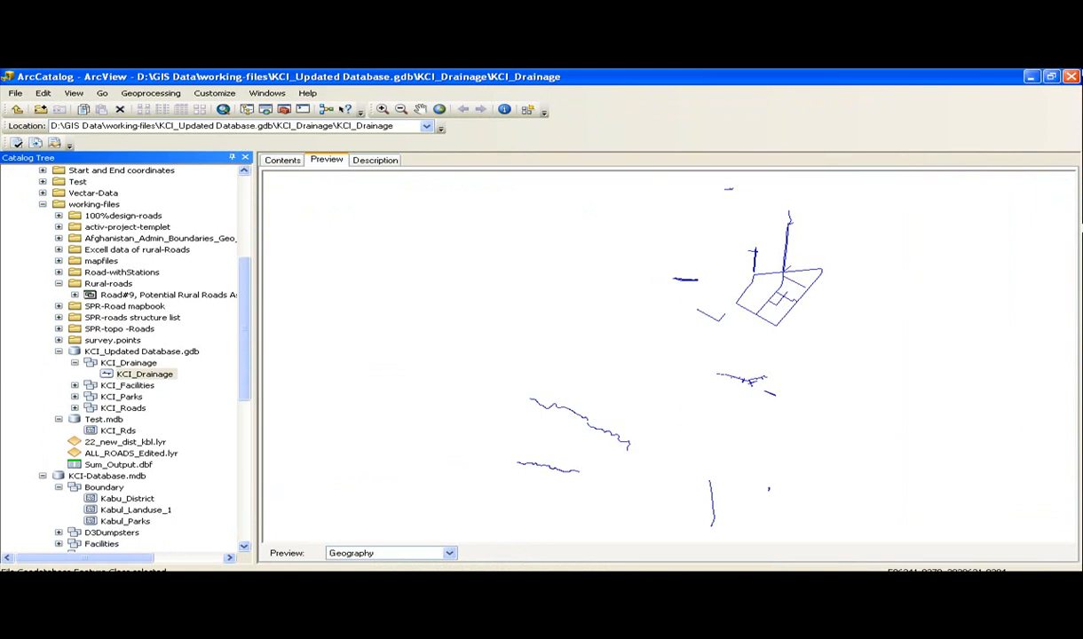
{"action": "right_click", "coordinate": [939, 508]}
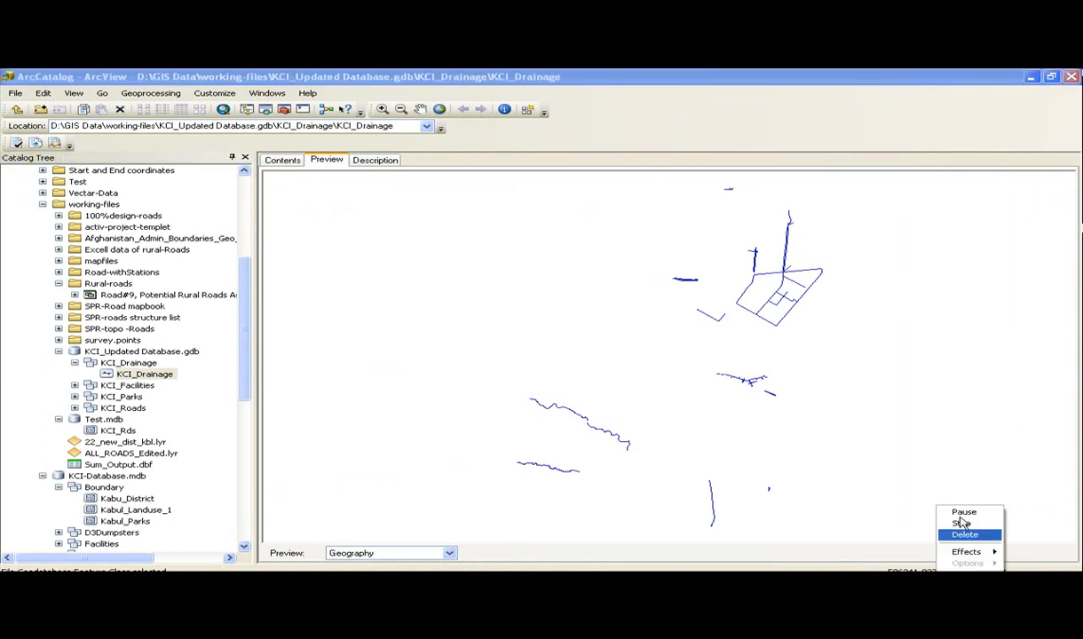